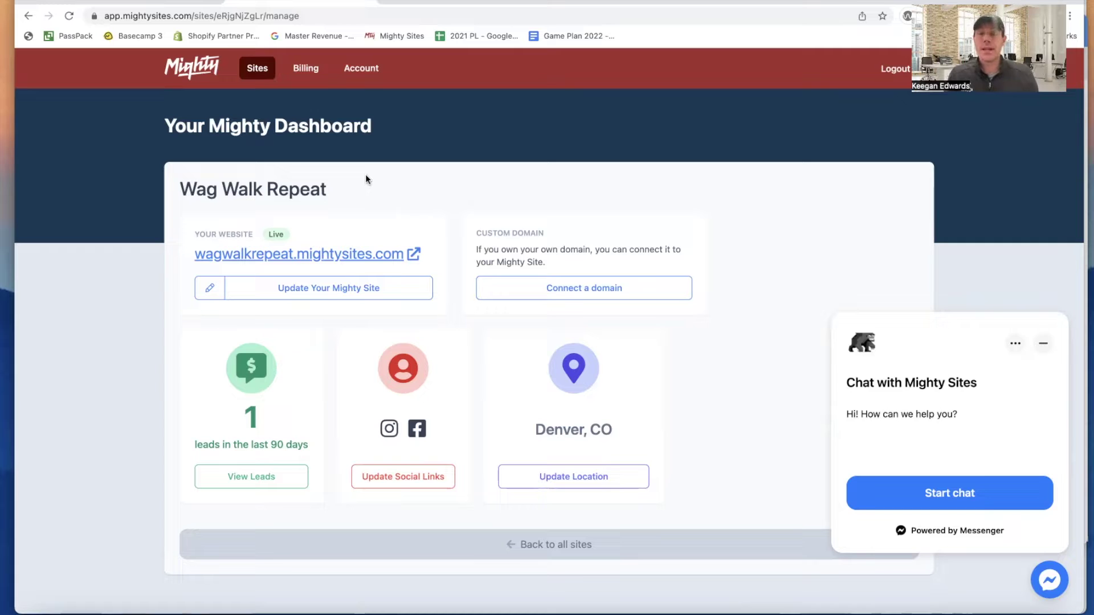
- From the Domain.com control panel, open the Register a Domain search page
{"action": "left_click", "coordinate": [174, 1]}
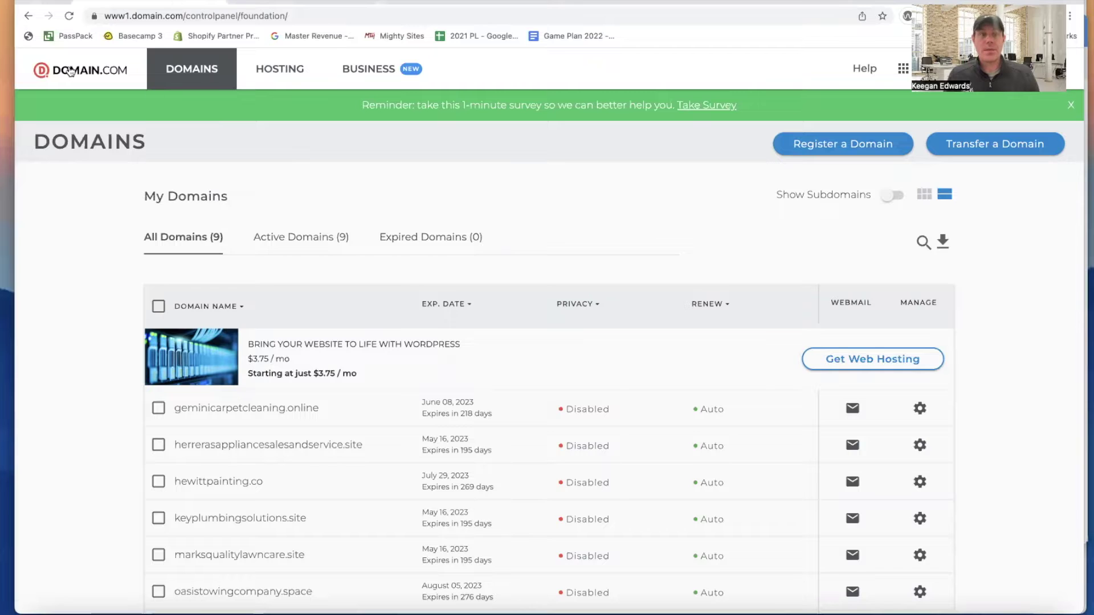
{"action": "left_click", "coordinate": [849, 150]}
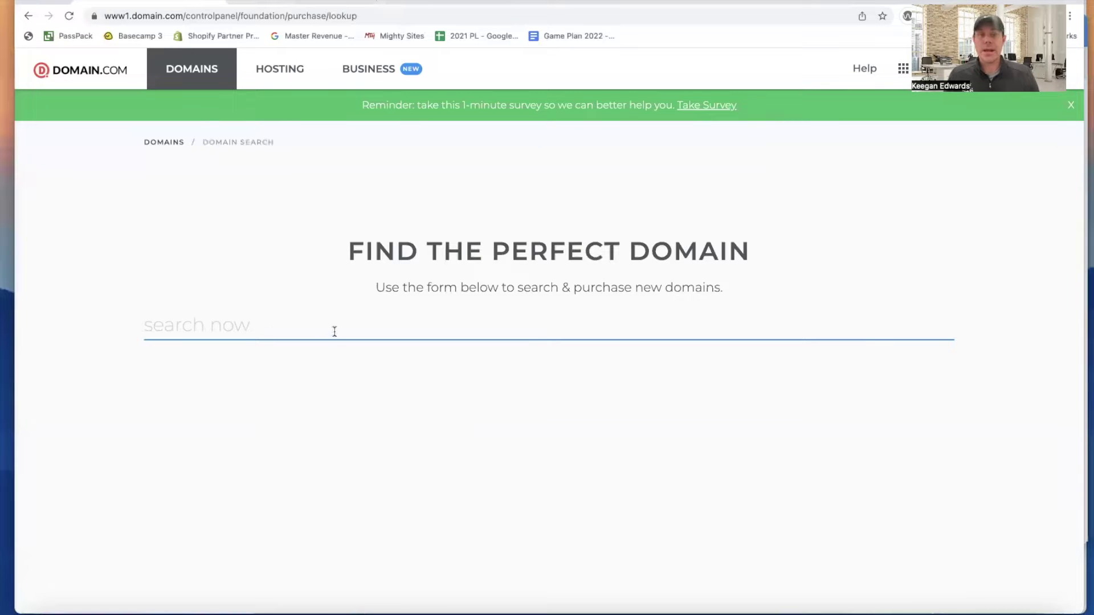
- Open the live site at wagwalkrepeat.mightysites.com from the dashboard and scroll through its pages
{"action": "left_click", "coordinate": [248, 3]}
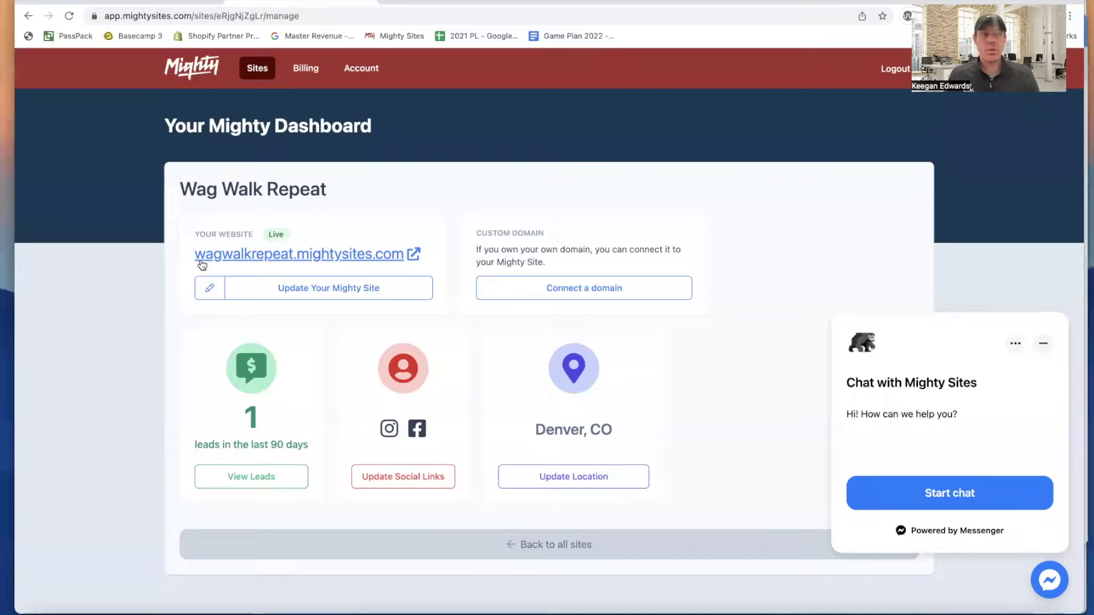
{"action": "left_click", "coordinate": [414, 258]}
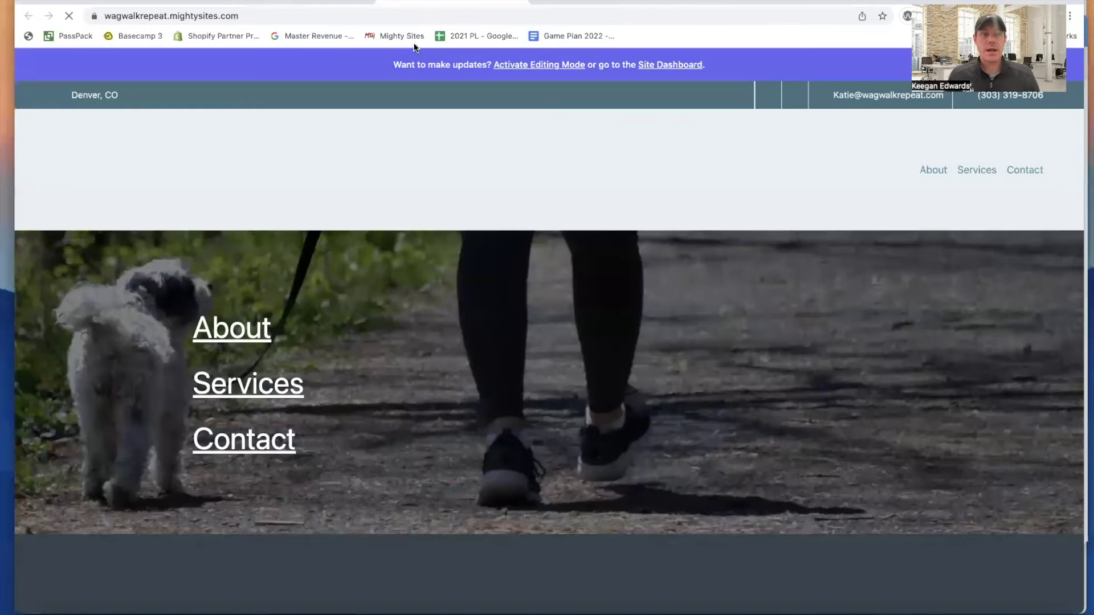
{"action": "scroll", "coordinate": [484, 205], "scroll_direction": "down", "scroll_amount": 1}
{"action": "scroll", "coordinate": [485, 203], "scroll_direction": "down", "scroll_amount": 10}
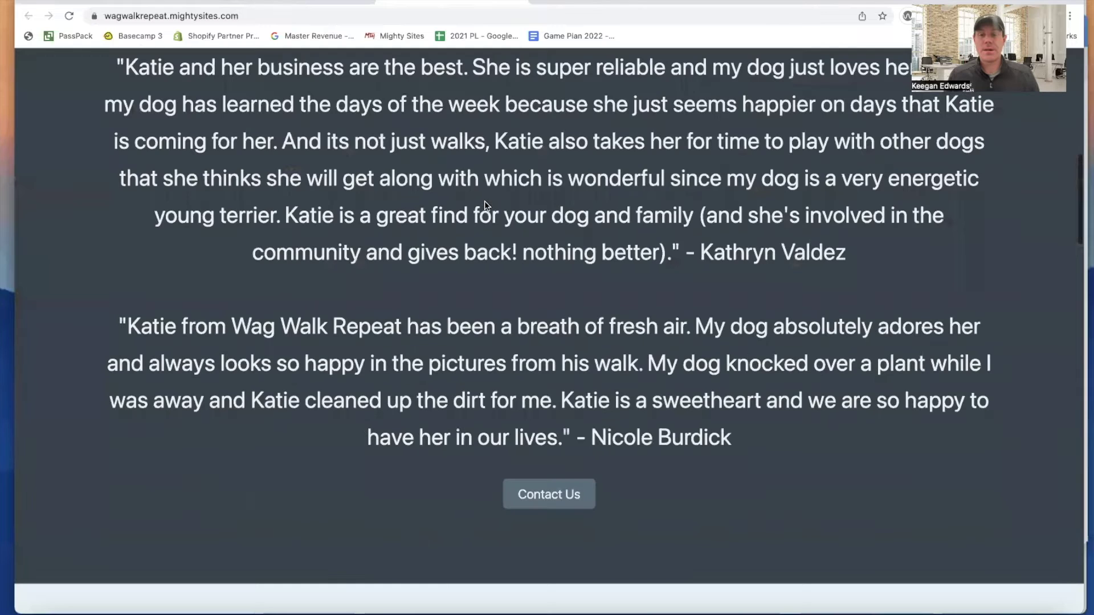
{"action": "scroll", "coordinate": [485, 201], "scroll_direction": "up", "scroll_amount": 10}
{"action": "scroll", "coordinate": [484, 200], "scroll_direction": "down", "scroll_amount": 5}
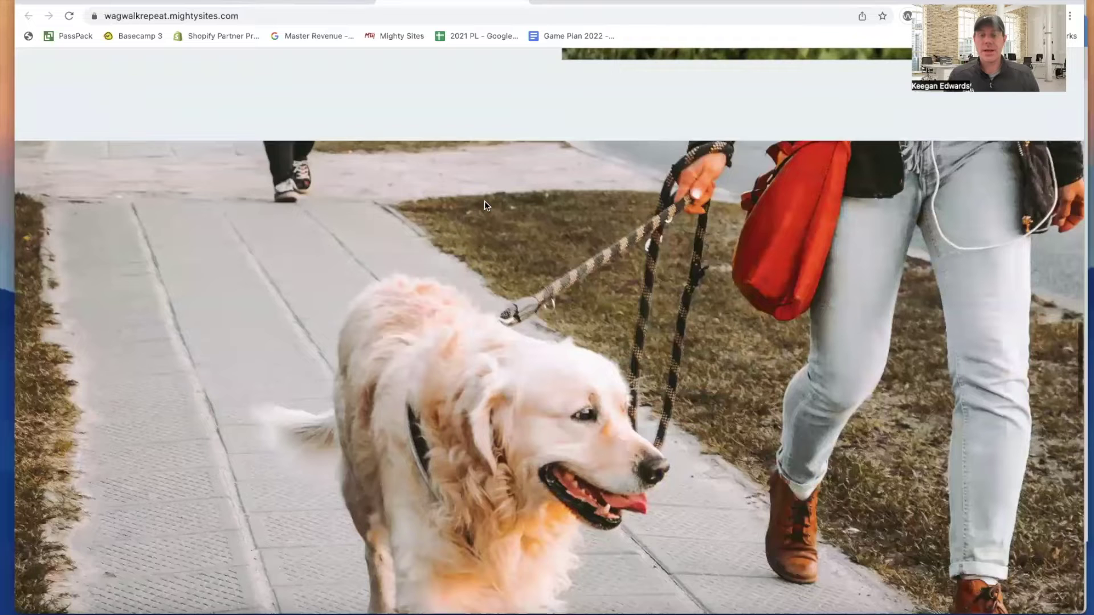
{"action": "scroll", "coordinate": [484, 206], "scroll_direction": "down", "scroll_amount": 15}
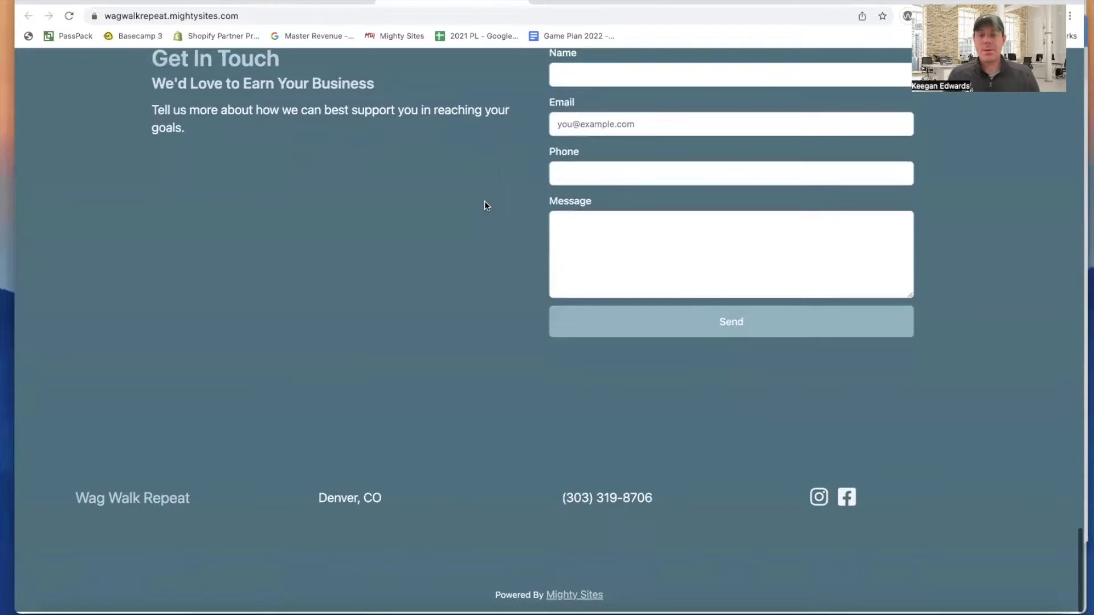
{"action": "scroll", "coordinate": [484, 206], "scroll_direction": "up", "scroll_amount": 7}
{"action": "scroll", "coordinate": [484, 205], "scroll_direction": "up", "scroll_amount": 10}
{"action": "scroll", "coordinate": [294, 57], "scroll_direction": "up", "scroll_amount": 5}
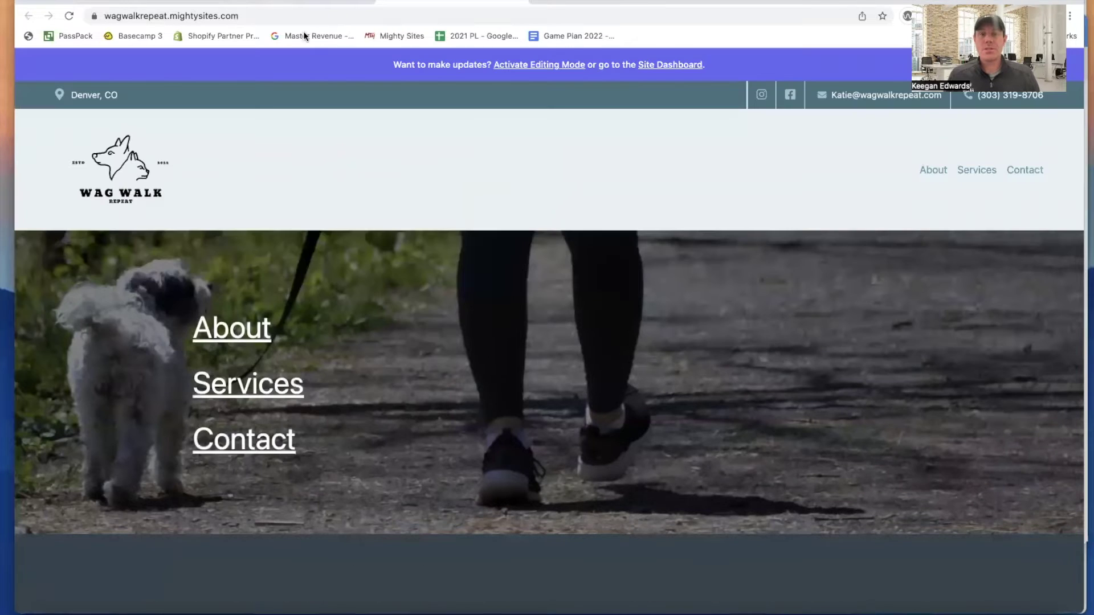
{"action": "scroll", "coordinate": [314, 79], "scroll_direction": "down", "scroll_amount": 2}
{"action": "scroll", "coordinate": [311, 74], "scroll_direction": "up", "scroll_amount": 2}
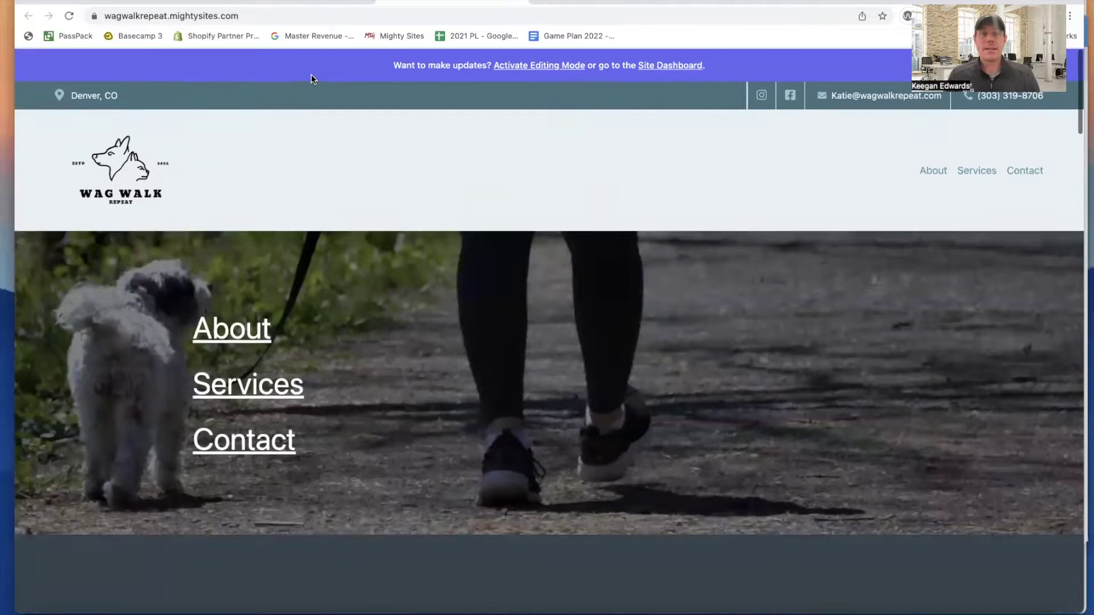
{"action": "scroll", "coordinate": [193, 106], "scroll_direction": "down", "scroll_amount": 1}
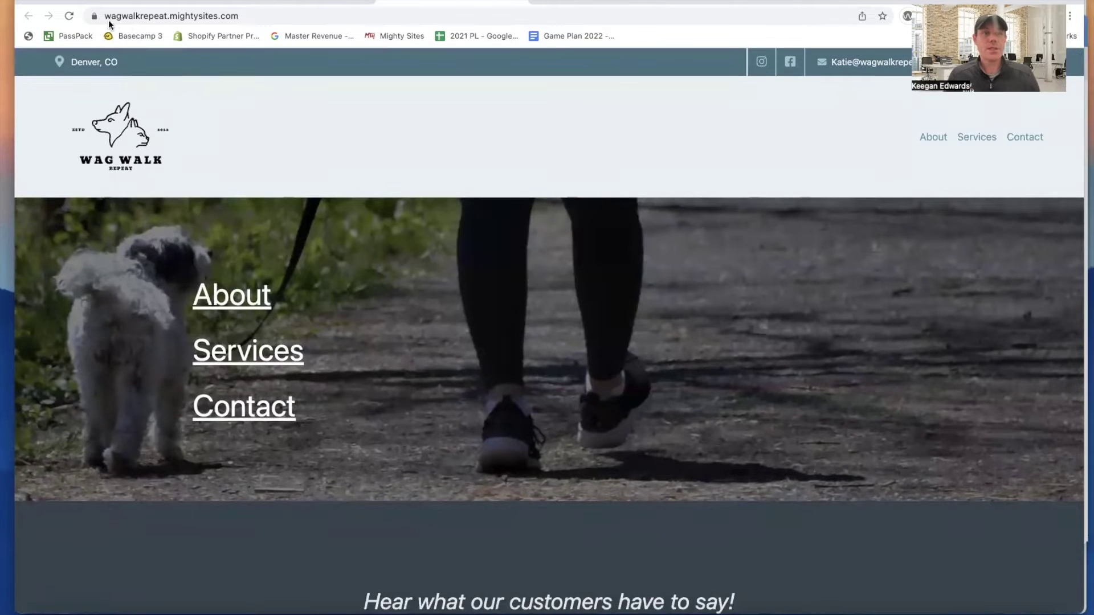
- Search Domain.com for 'wagwalkrepeat' and browse extensions, finding .com at $9.99/yr
{"action": "left_click", "coordinate": [294, 1]}
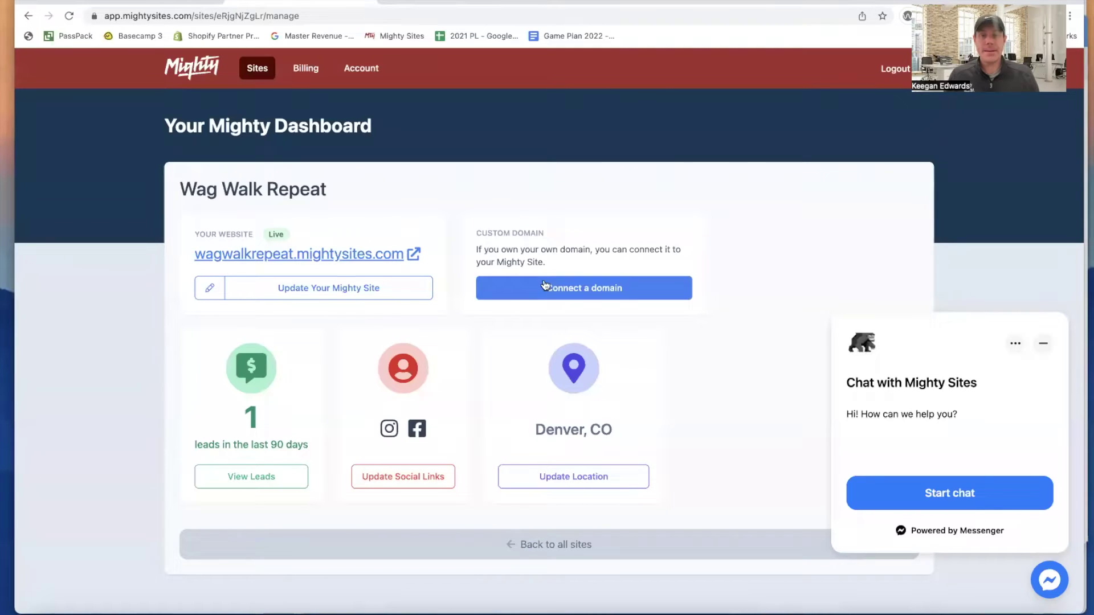
{"action": "left_click", "coordinate": [181, 2]}
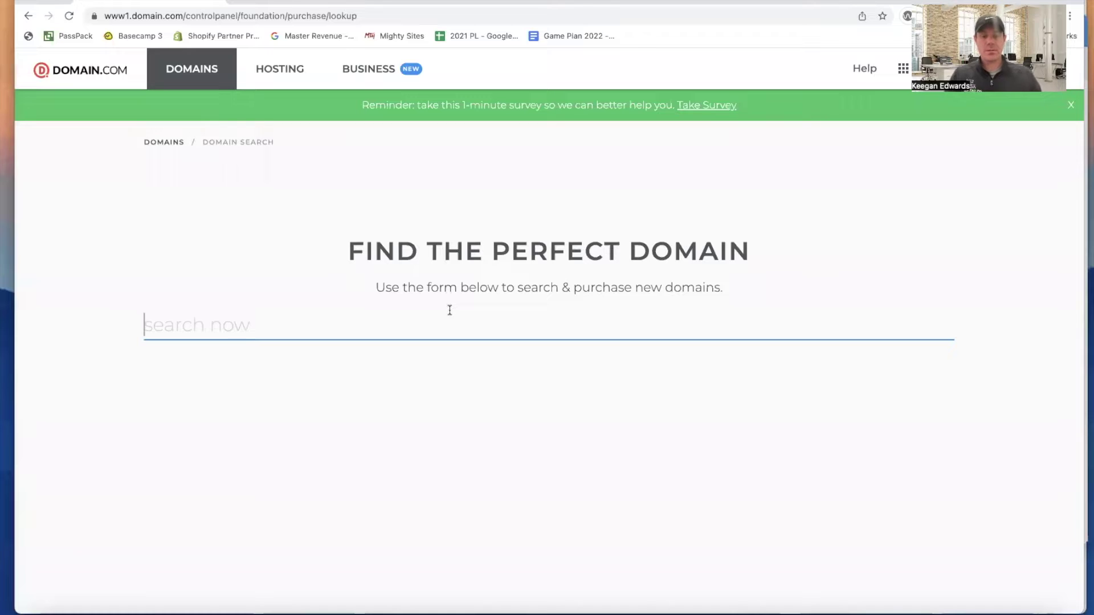
{"action": "type", "text": "wagwalk"}
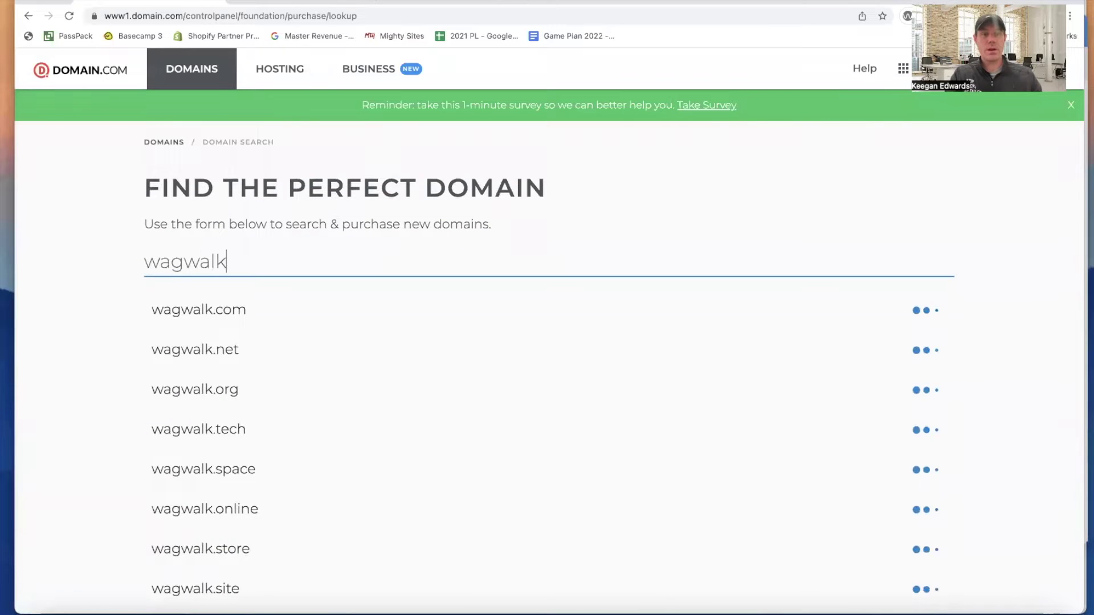
{"action": "type", "text": "repeat"}
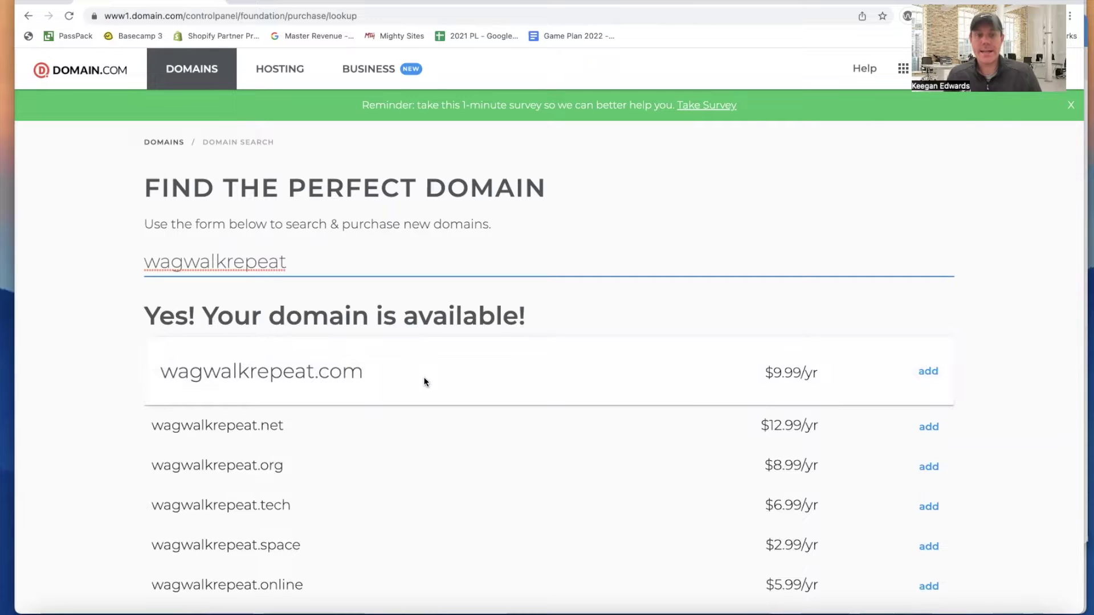
{"action": "scroll", "coordinate": [425, 381], "scroll_direction": "down", "scroll_amount": 1}
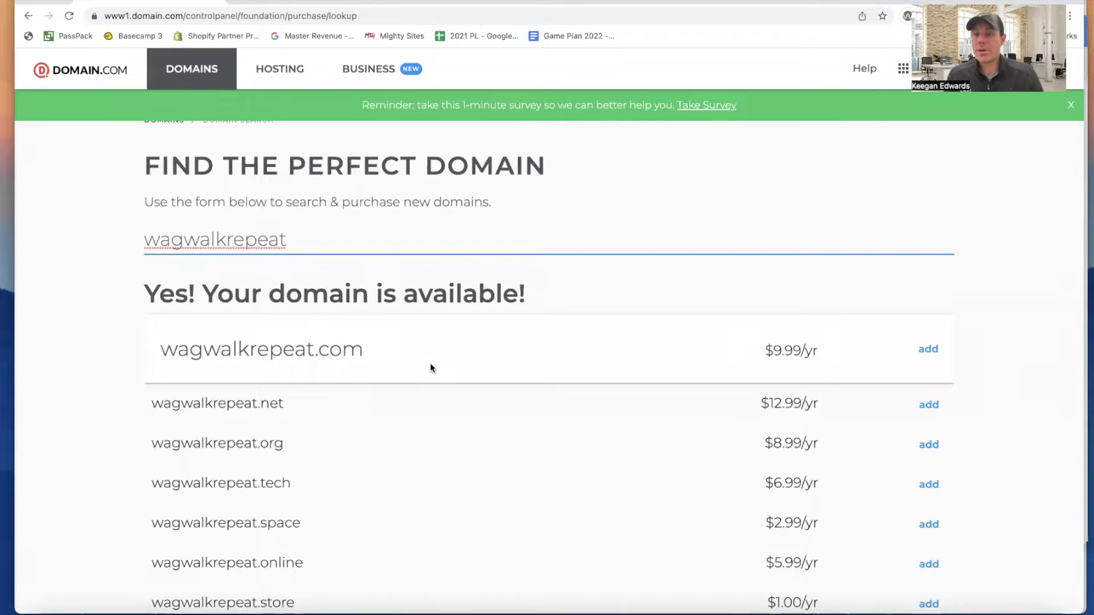
{"action": "scroll", "coordinate": [431, 367], "scroll_direction": "down", "scroll_amount": 1}
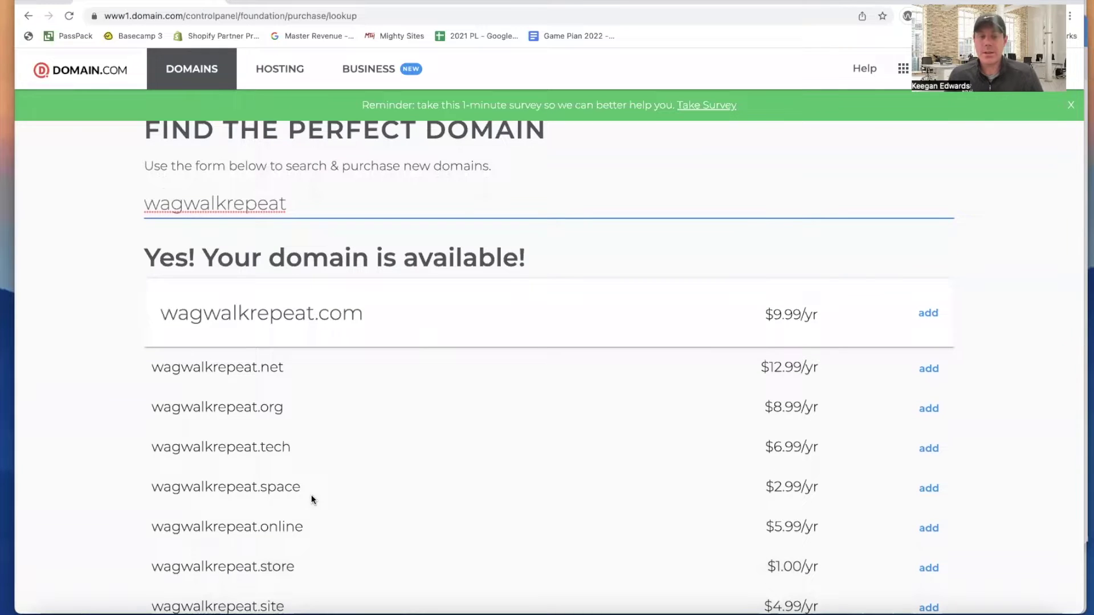
{"action": "scroll", "coordinate": [245, 491], "scroll_direction": "down", "scroll_amount": 2}
{"action": "scroll", "coordinate": [276, 538], "scroll_direction": "down", "scroll_amount": 1}
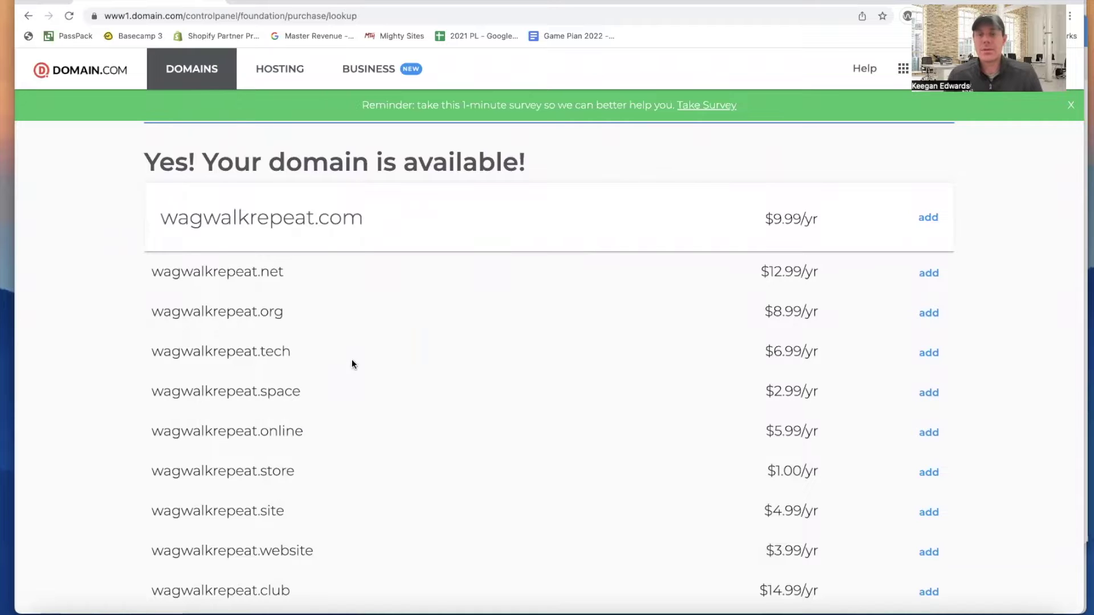
{"action": "scroll", "coordinate": [354, 358], "scroll_direction": "up", "scroll_amount": 1}
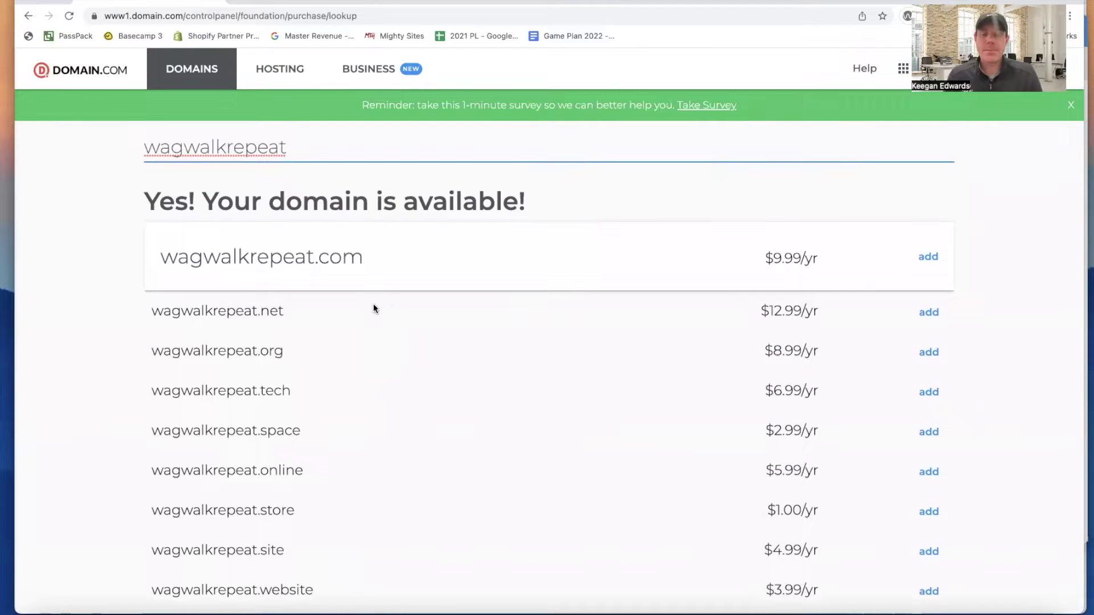
- Add wagwalkrepeat.com to the cart and set its registration term to 1 Year
{"action": "left_click", "coordinate": [928, 257]}
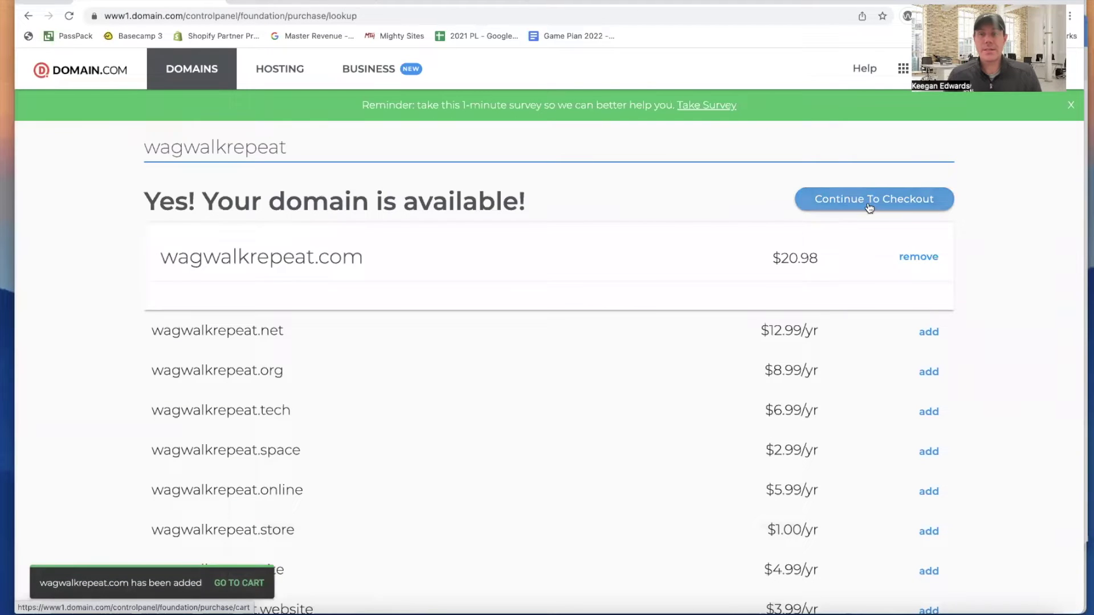
{"action": "left_click", "coordinate": [869, 208]}
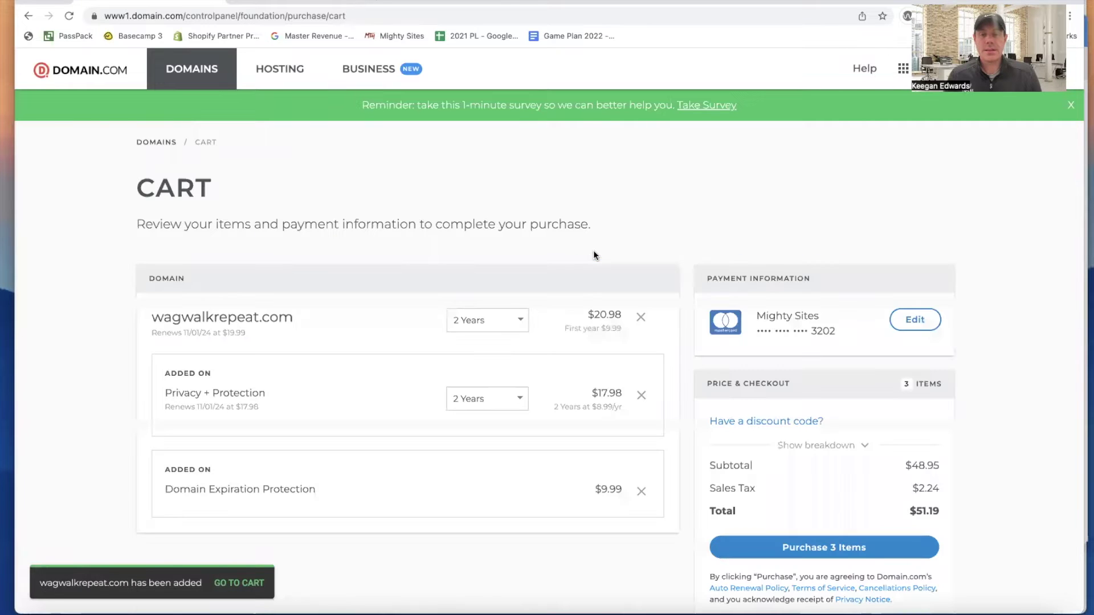
{"action": "scroll", "coordinate": [593, 255], "scroll_direction": "down", "scroll_amount": 2}
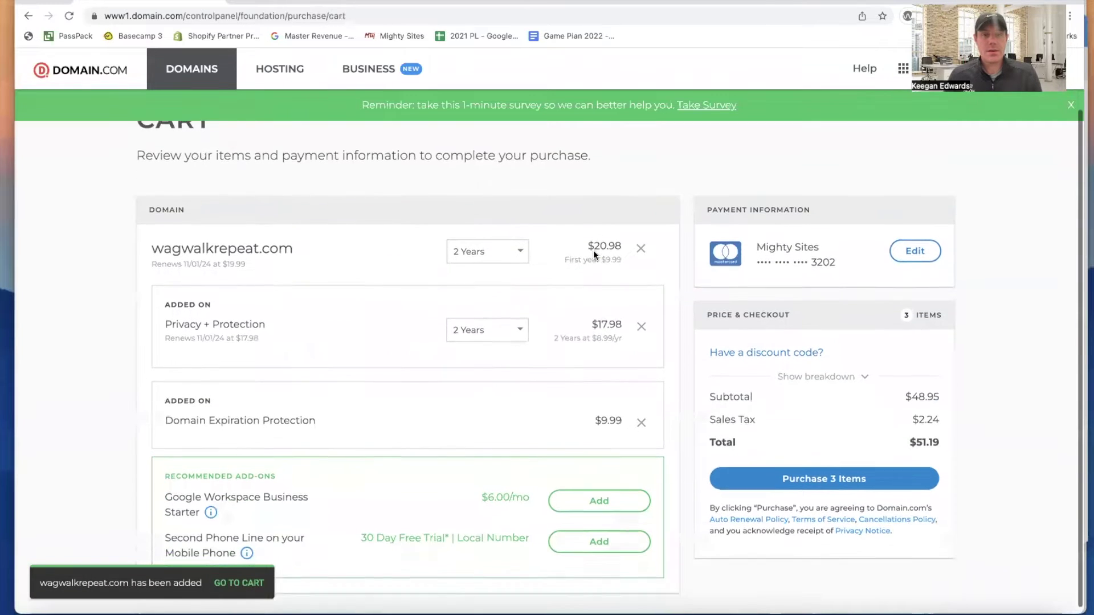
{"action": "left_click", "coordinate": [518, 250]}
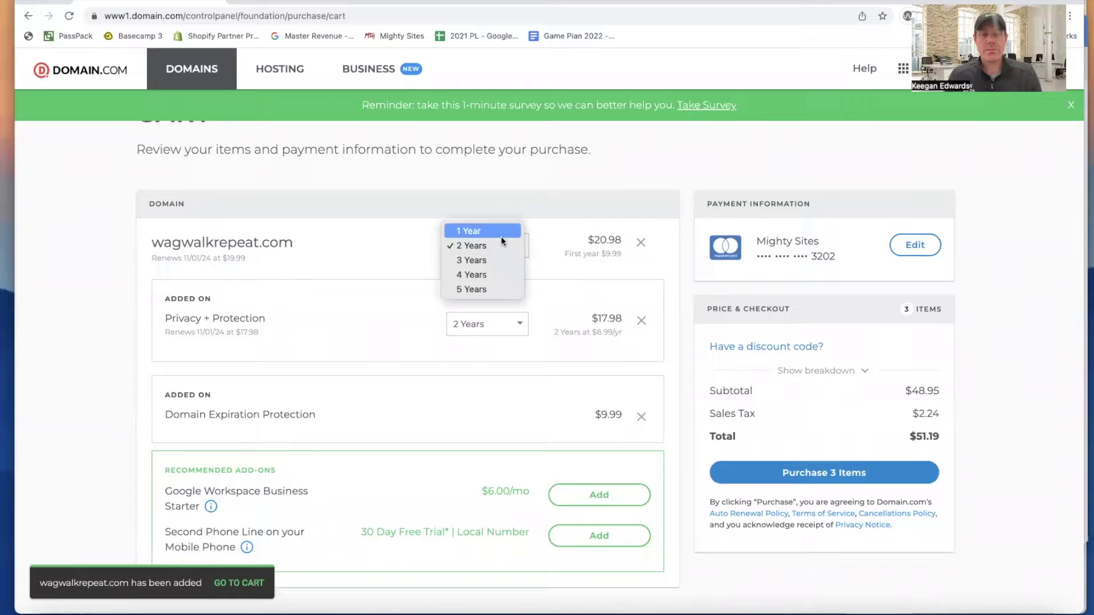
{"action": "left_click", "coordinate": [500, 237]}
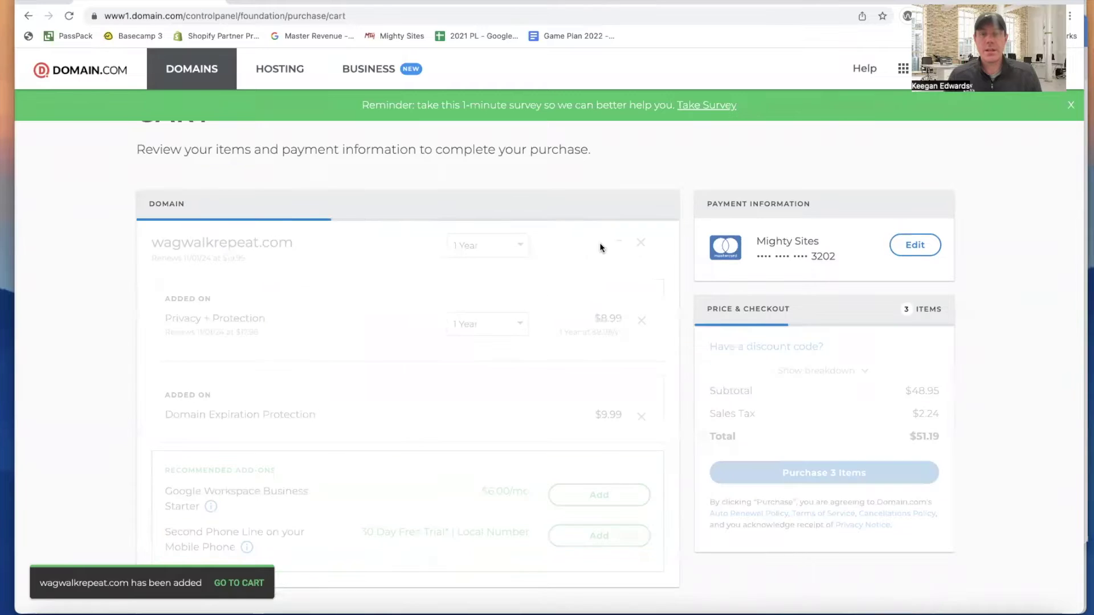
- Remove Privacy + Protection and Domain Expiration Protection, leaving a $9.99 total
{"action": "left_click", "coordinate": [500, 323]}
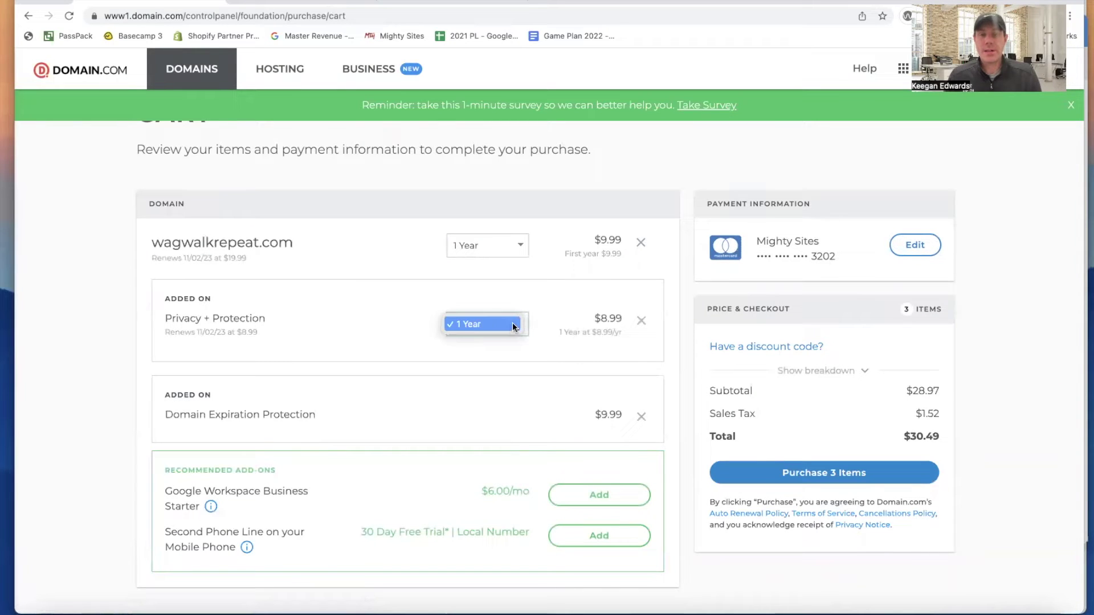
{"action": "left_click", "coordinate": [642, 322]}
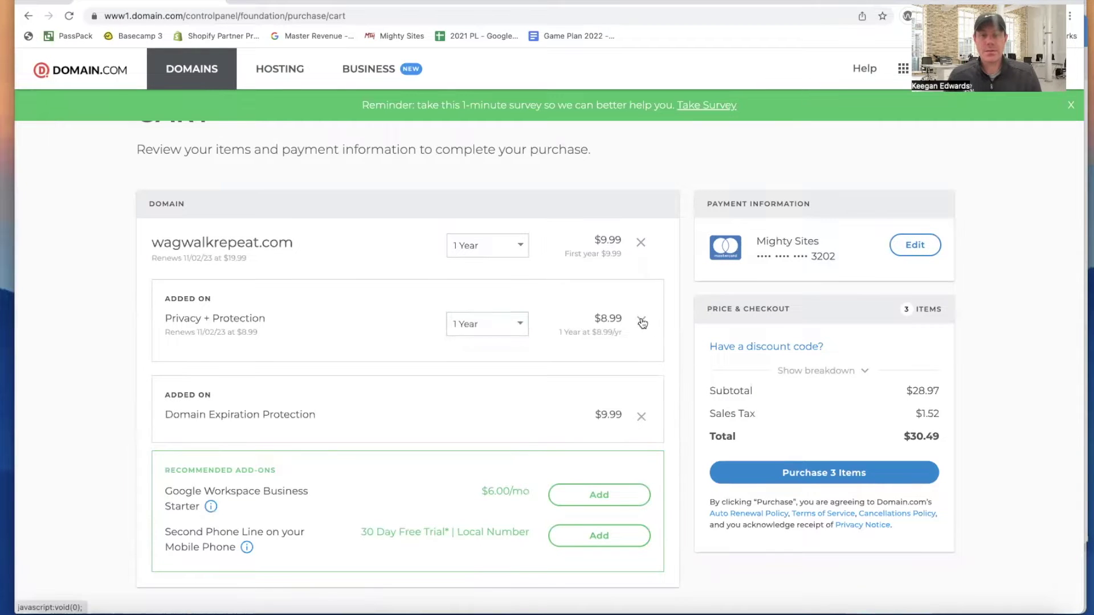
{"action": "left_click", "coordinate": [642, 322]}
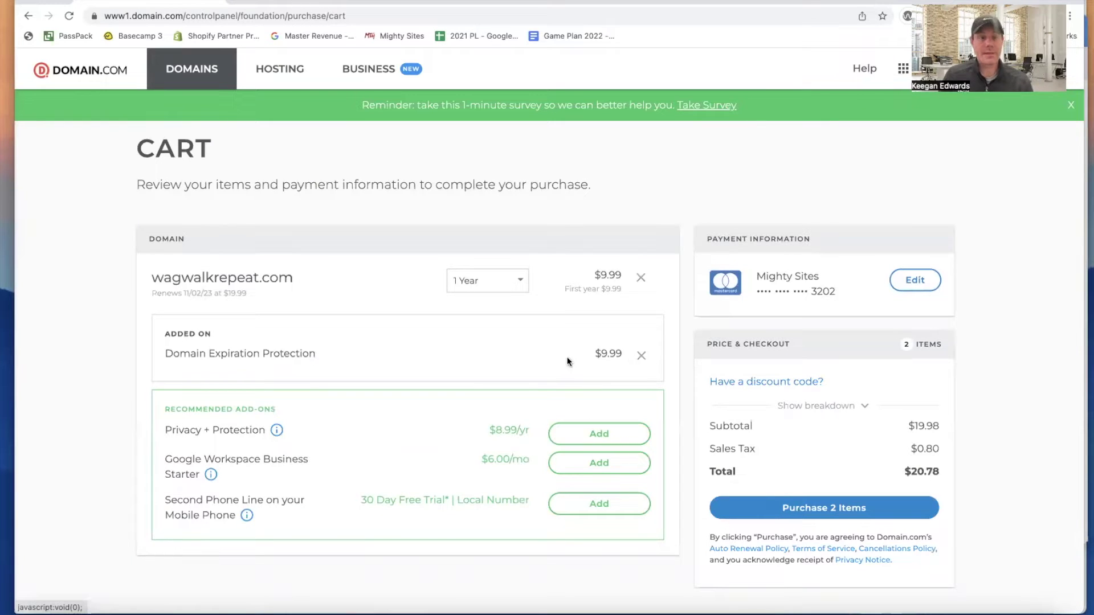
{"action": "left_click", "coordinate": [641, 356]}
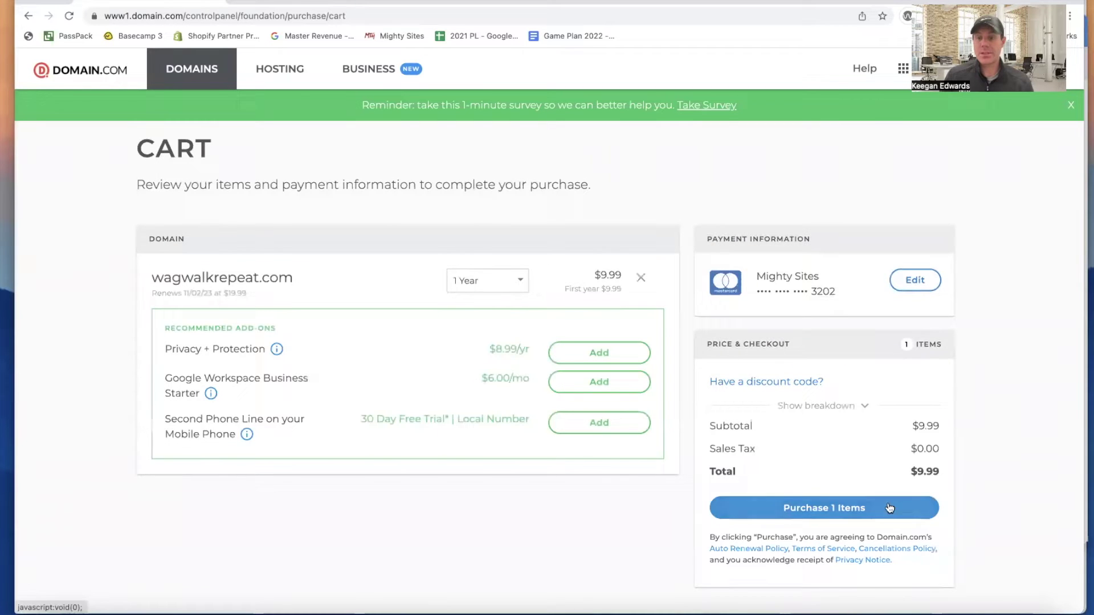
- Purchase wagwalkrepeat.com and find it in the Domains list, expiring November 02, 2023
{"action": "left_click", "coordinate": [890, 508]}
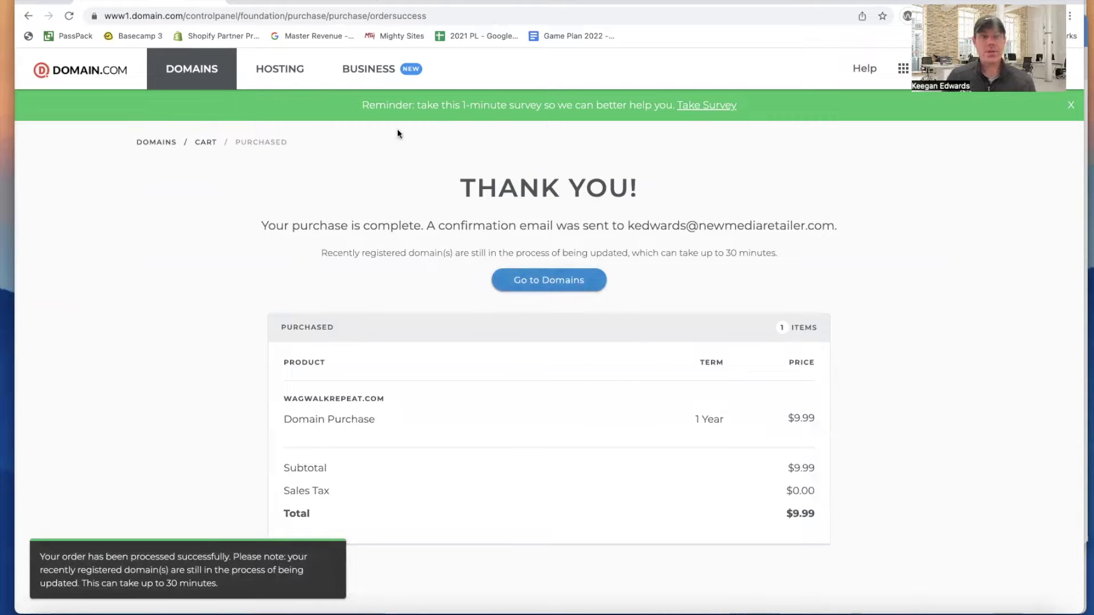
{"action": "left_click", "coordinate": [203, 70]}
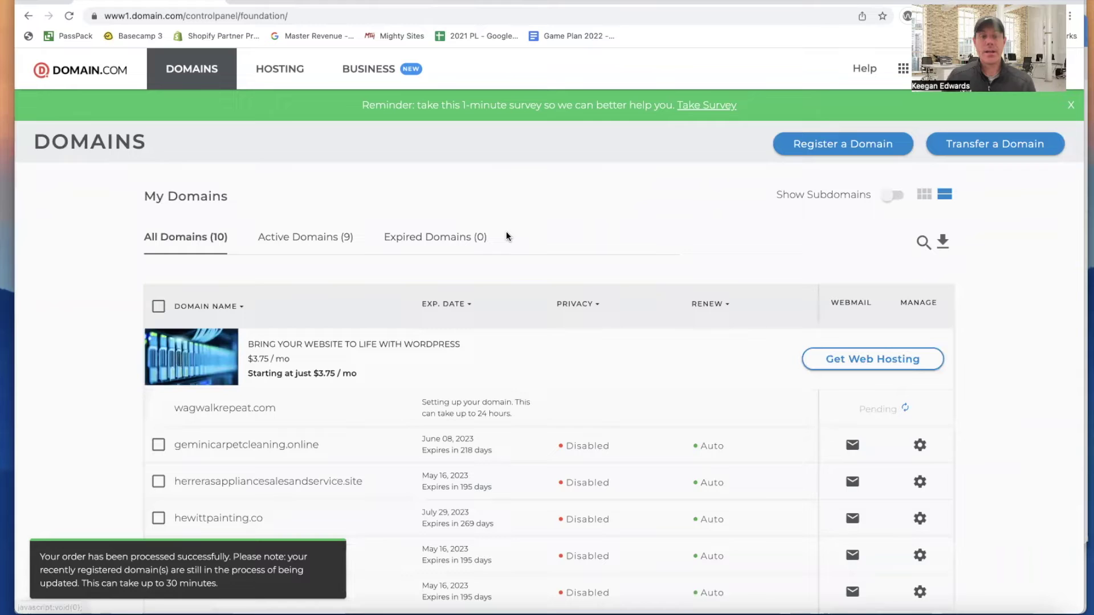
{"action": "scroll", "coordinate": [529, 245], "scroll_direction": "down", "scroll_amount": 2}
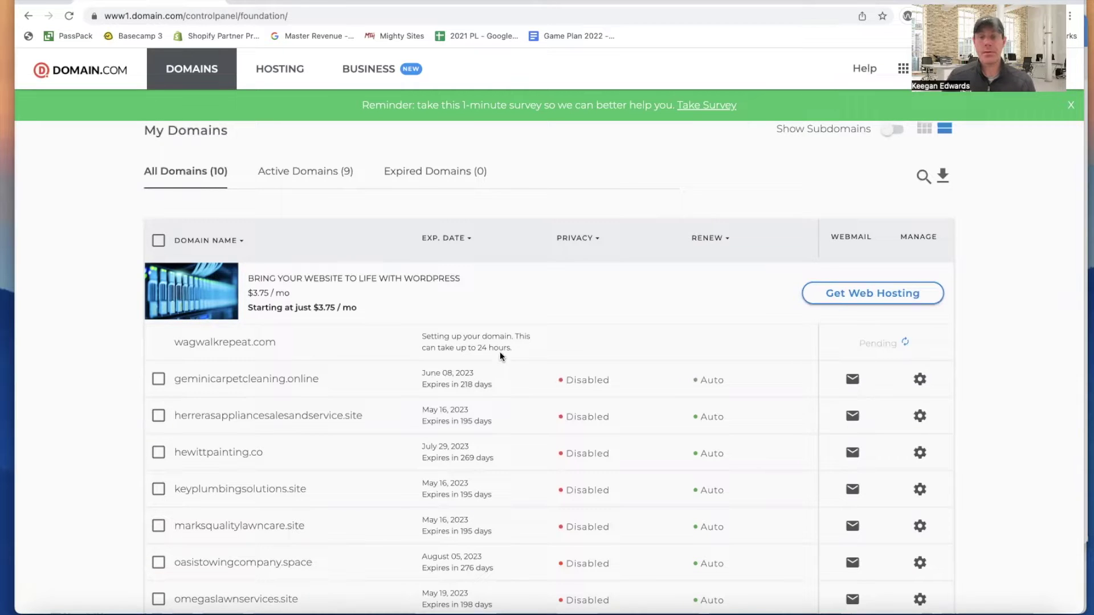
{"action": "scroll", "coordinate": [220, 106], "scroll_direction": "up", "scroll_amount": 2}
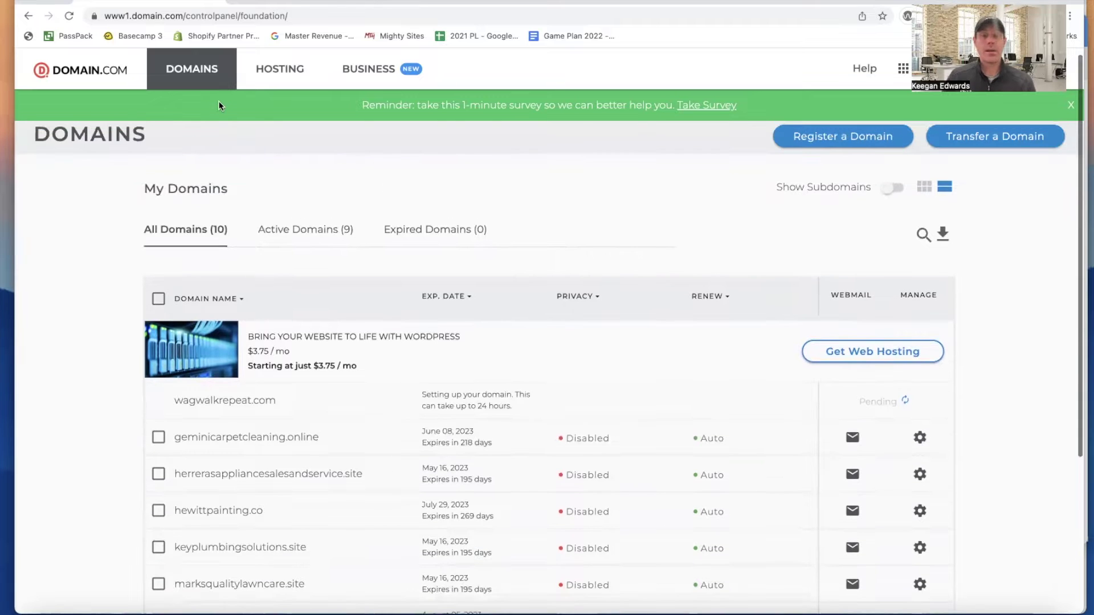
{"action": "scroll", "coordinate": [344, 226], "scroll_direction": "down", "scroll_amount": 3}
{"action": "scroll", "coordinate": [345, 226], "scroll_direction": "down", "scroll_amount": 1}
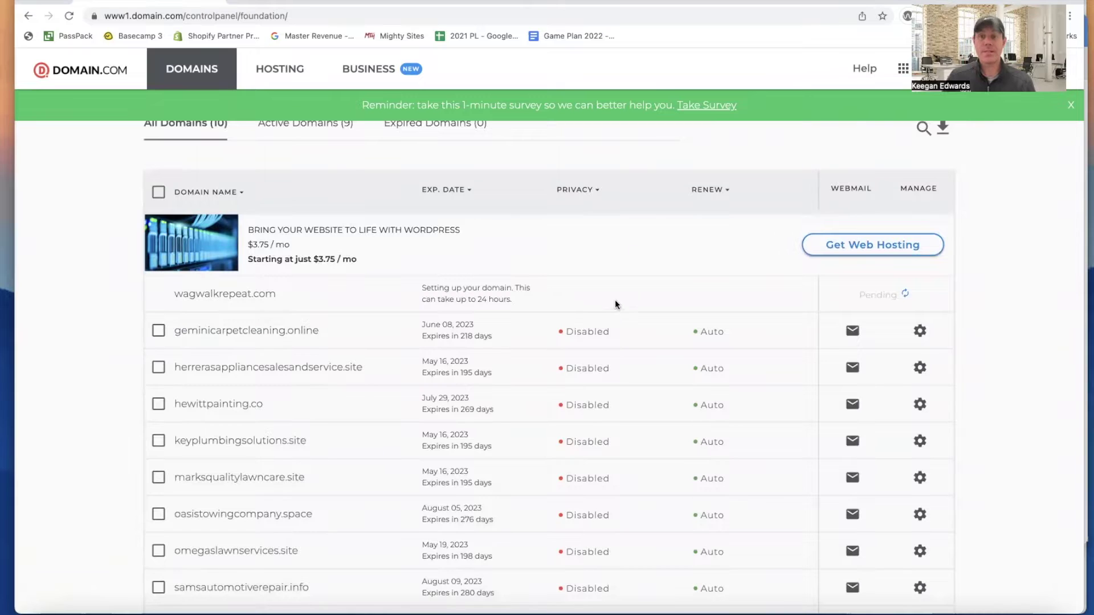
{"action": "scroll", "coordinate": [498, 384], "scroll_direction": "down", "scroll_amount": 2}
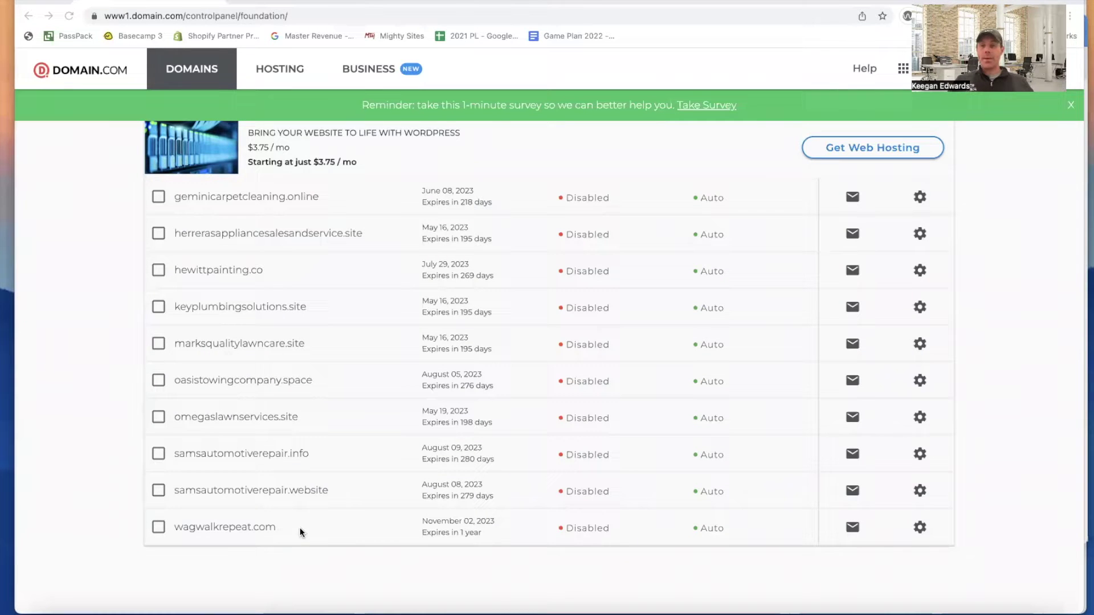
{"action": "scroll", "coordinate": [581, 544], "scroll_direction": "up", "scroll_amount": 1}
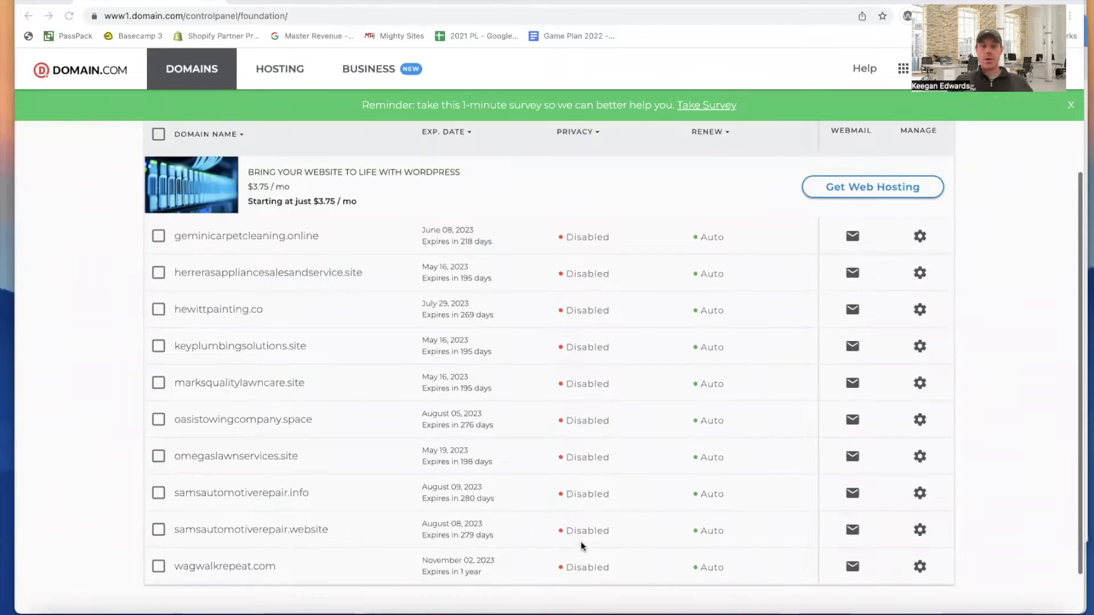
{"action": "scroll", "coordinate": [580, 541], "scroll_direction": "up", "scroll_amount": 4}
{"action": "scroll", "coordinate": [213, 279], "scroll_direction": "down", "scroll_amount": 5}
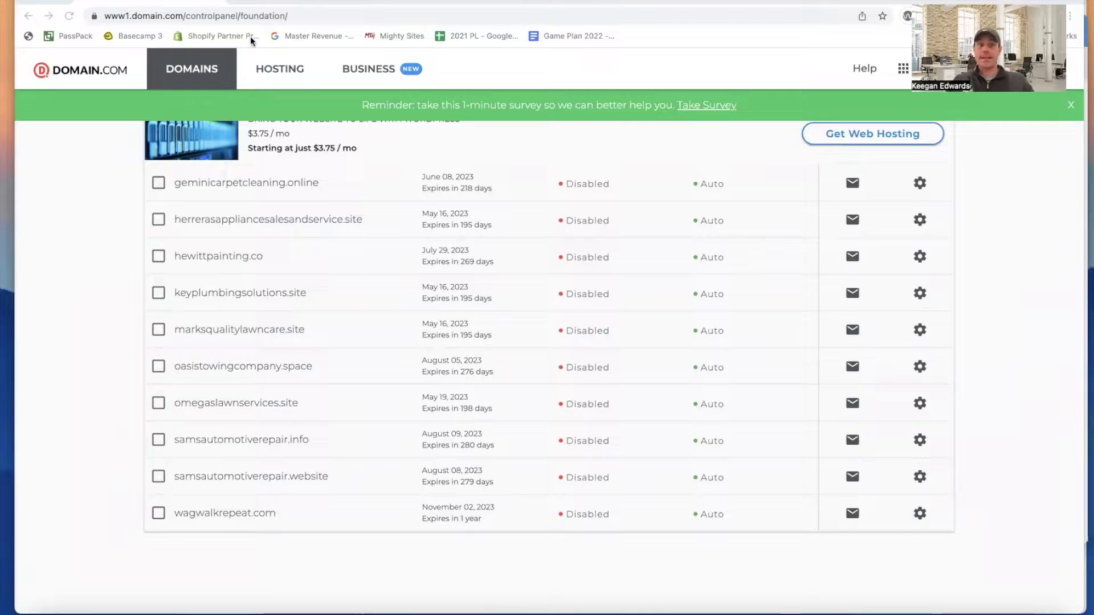
- Open Mighty Sites' Connect a domain form for the Wag Walk Repeat site
{"action": "left_click", "coordinate": [273, 3]}
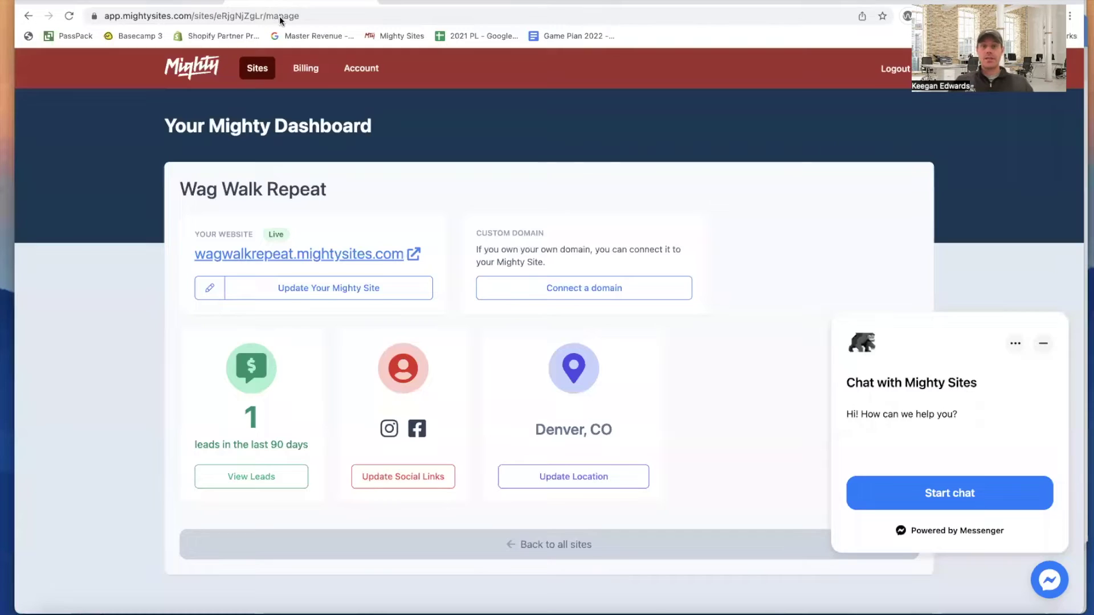
{"action": "left_click", "coordinate": [581, 293]}
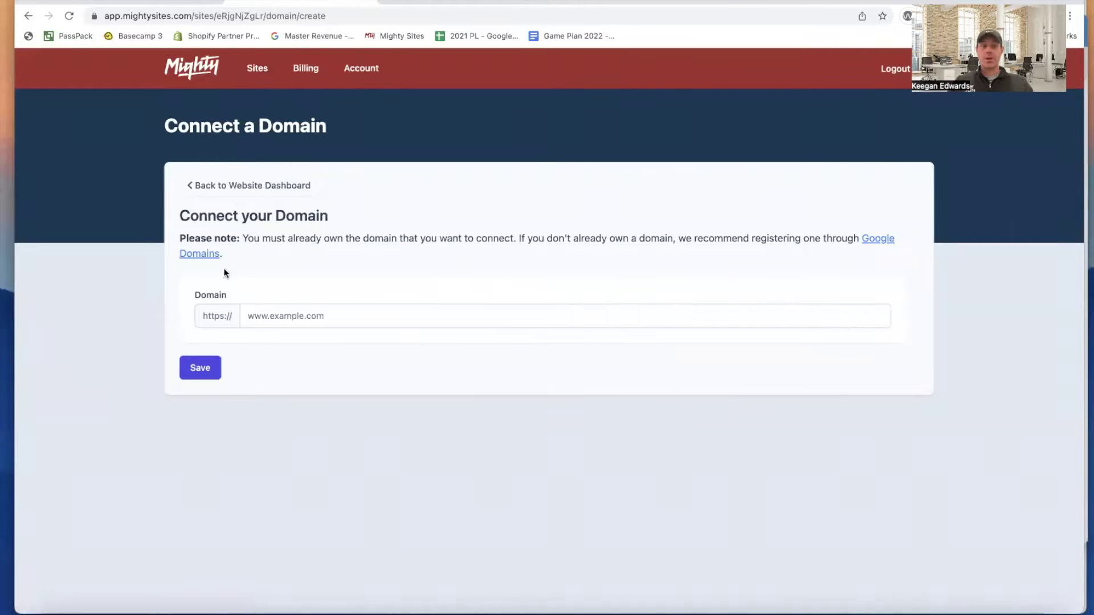
{"action": "left_click", "coordinate": [194, 185]}
{"action": "left_click", "coordinate": [557, 290]}
- Enter wagwalkrepeat.com as the domain, cross-checking Domain.com's list and closing the chat popup
{"action": "left_click", "coordinate": [171, 2]}
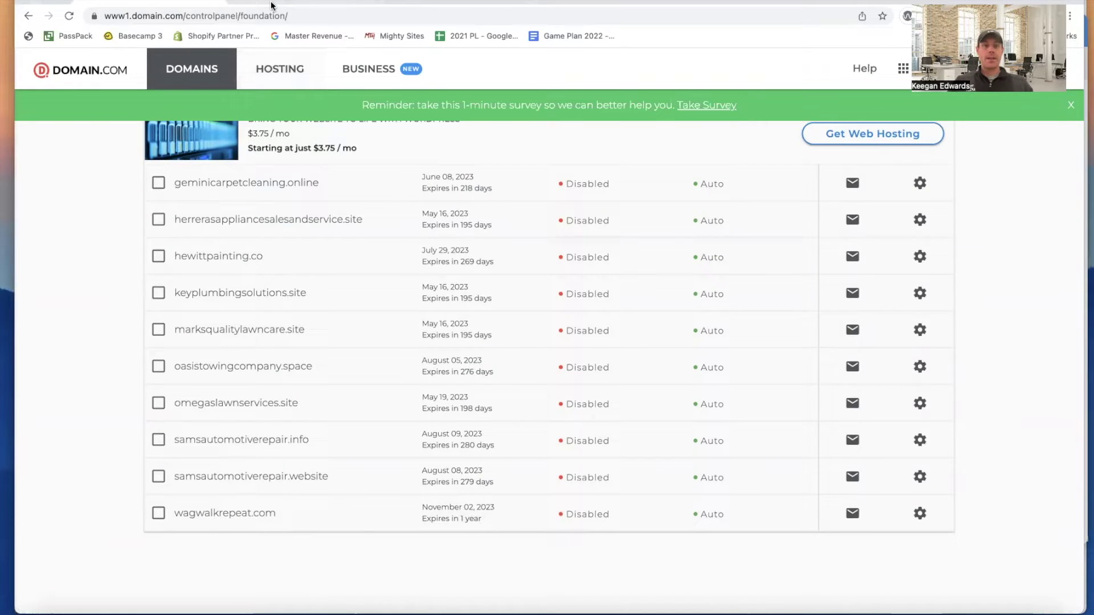
{"action": "key", "text": "ctrl+Tab"}
{"action": "left_click", "coordinate": [313, 321]}
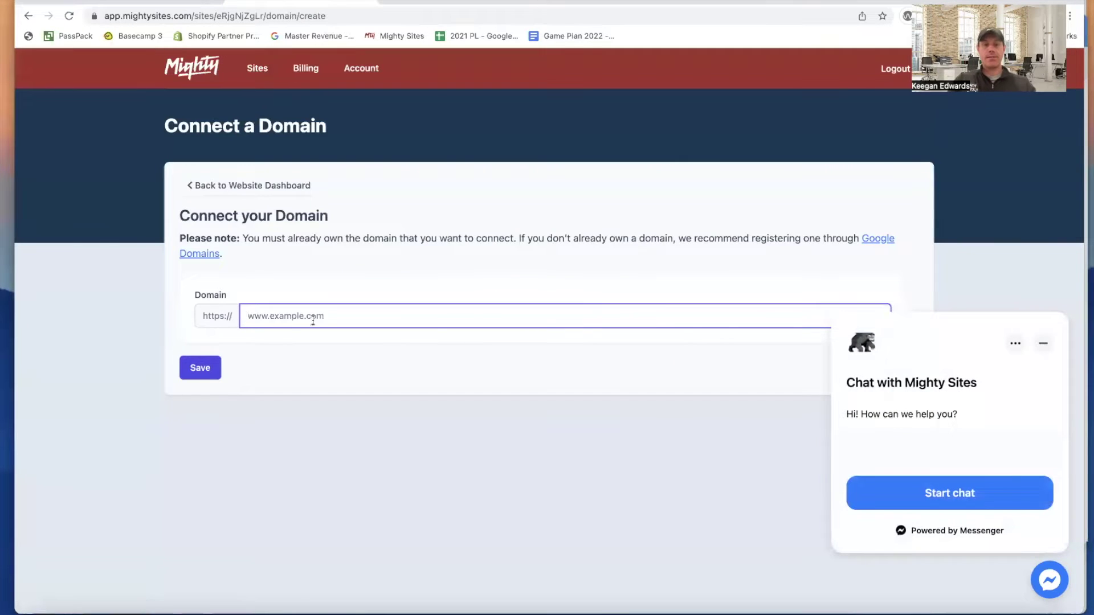
{"action": "type", "text": "wagwalk"}
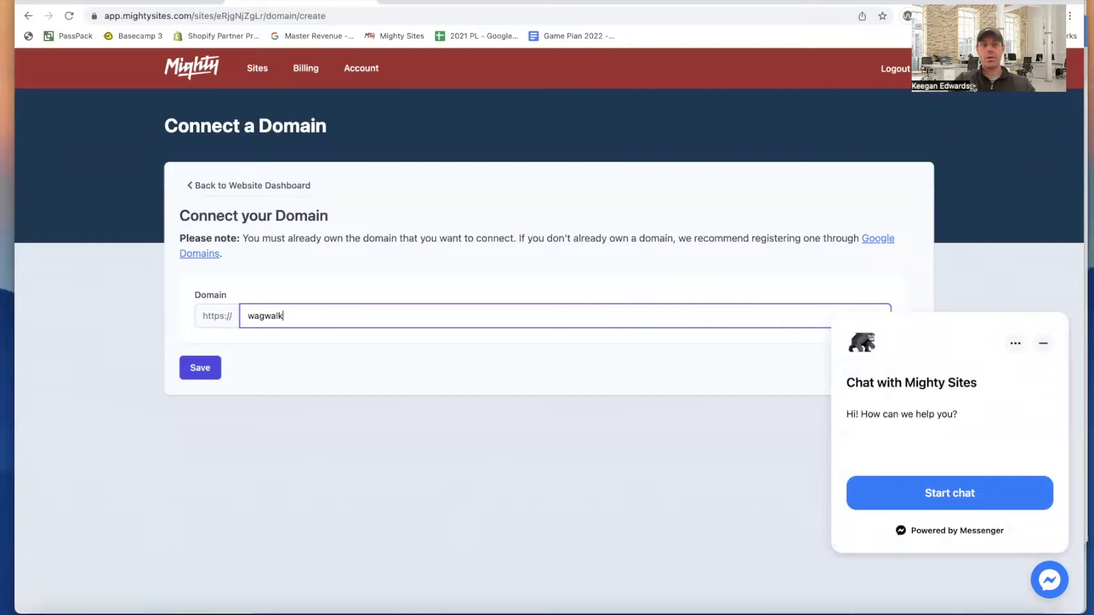
{"action": "type", "text": "repeat.com"}
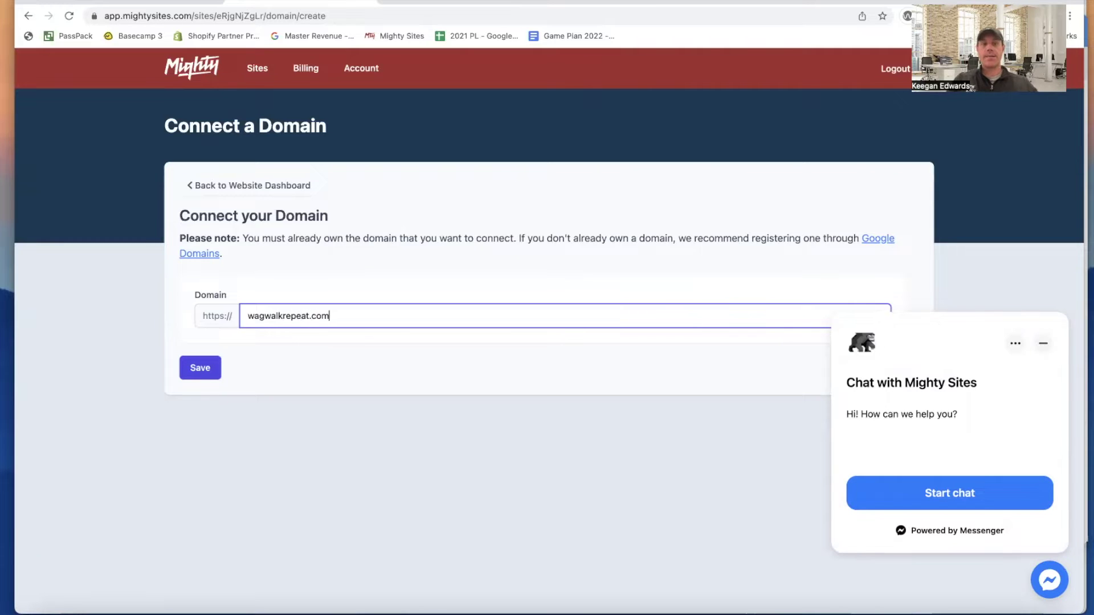
{"action": "left_click", "coordinate": [398, 474]}
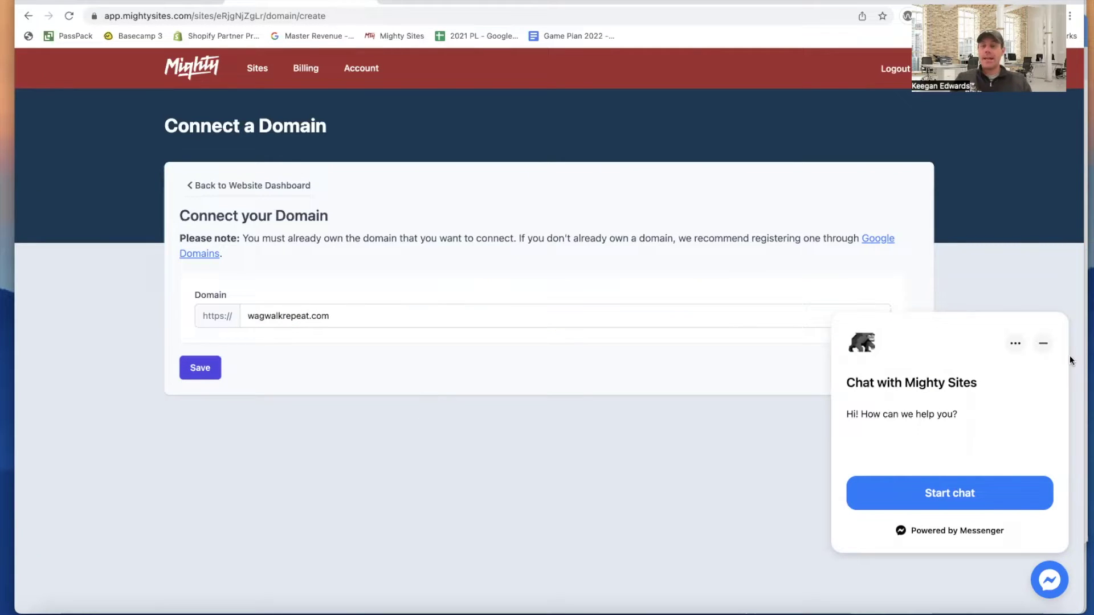
{"action": "left_click", "coordinate": [1044, 346]}
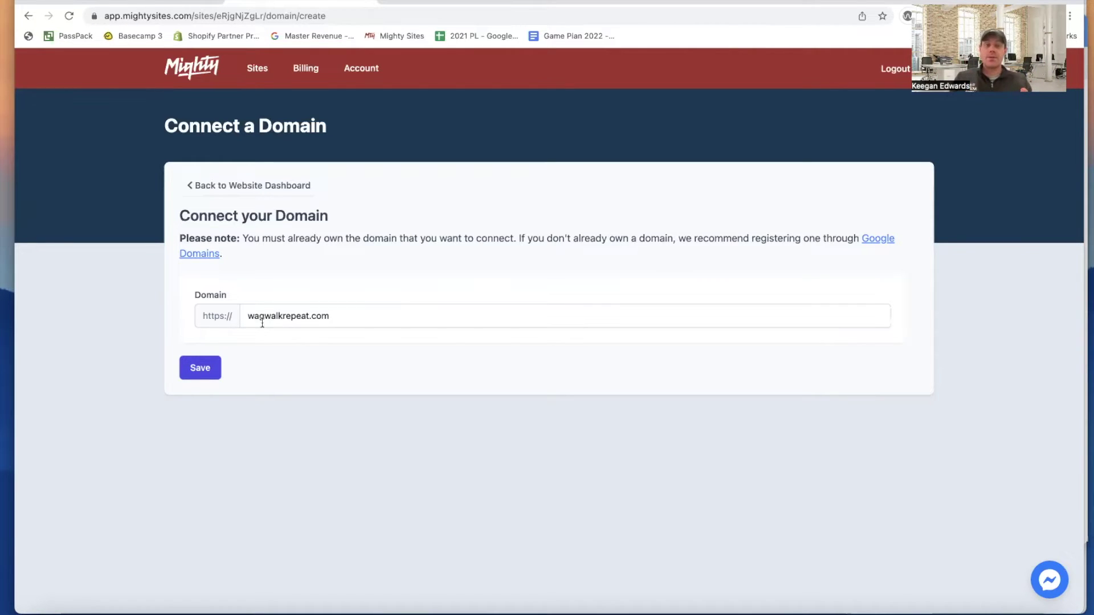
{"action": "left_click", "coordinate": [150, 5]}
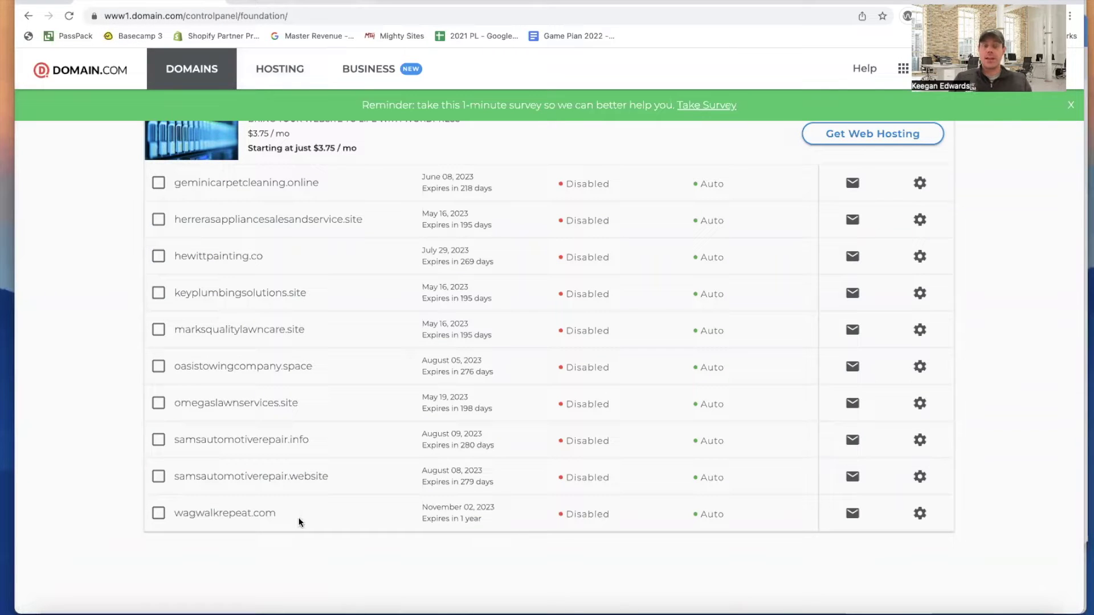
{"action": "left_click", "coordinate": [287, 2]}
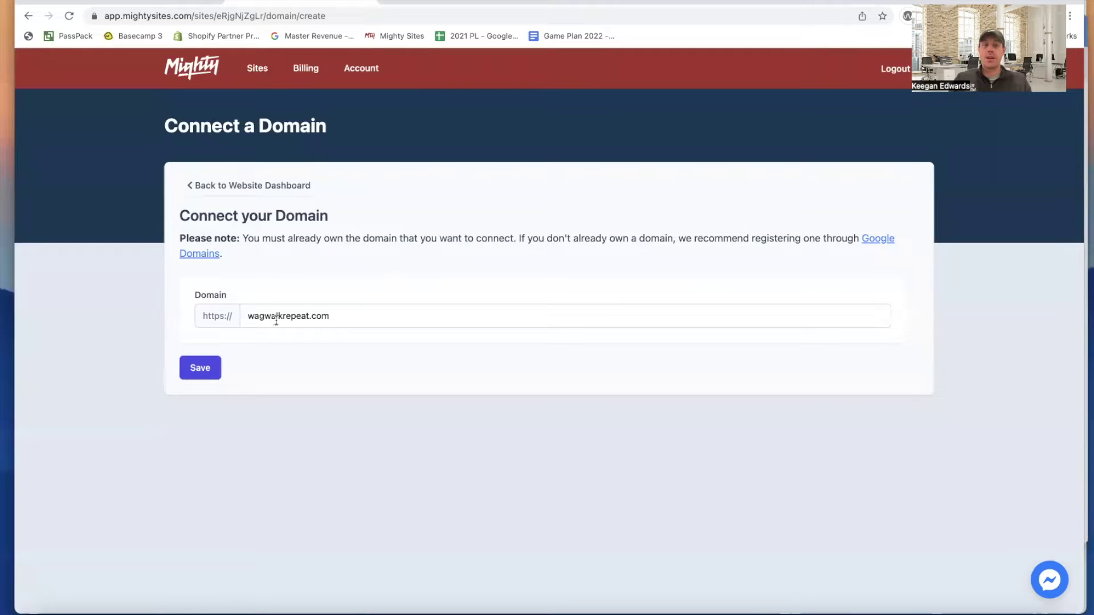
- Save the wagwalkrepeat.com connection to get its Required Updates, then return to Domain.com's list
{"action": "left_click", "coordinate": [203, 370]}
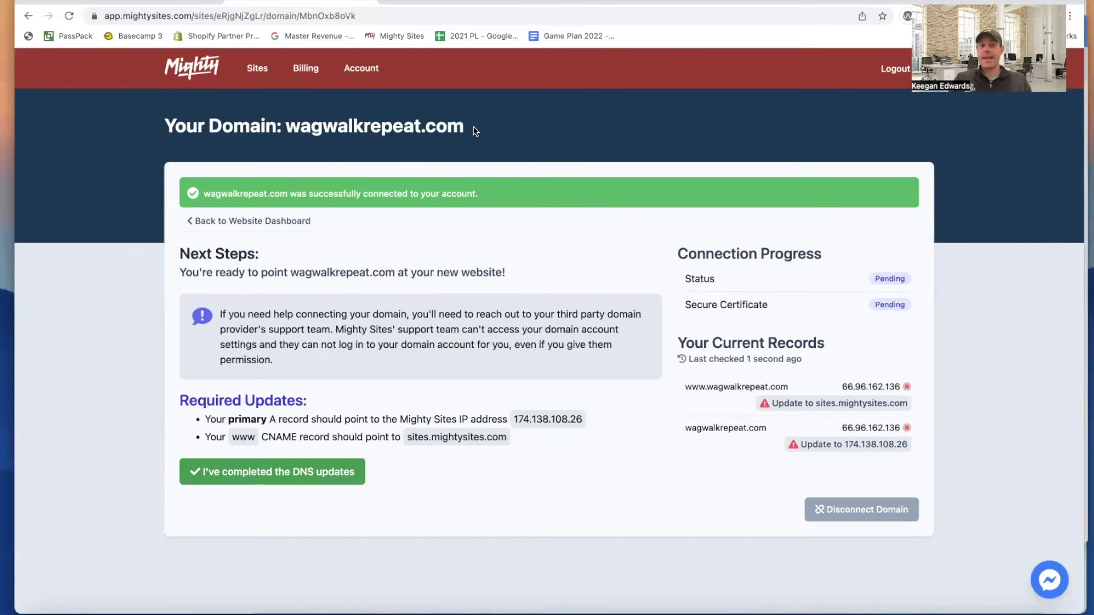
{"action": "left_click", "coordinate": [193, 2]}
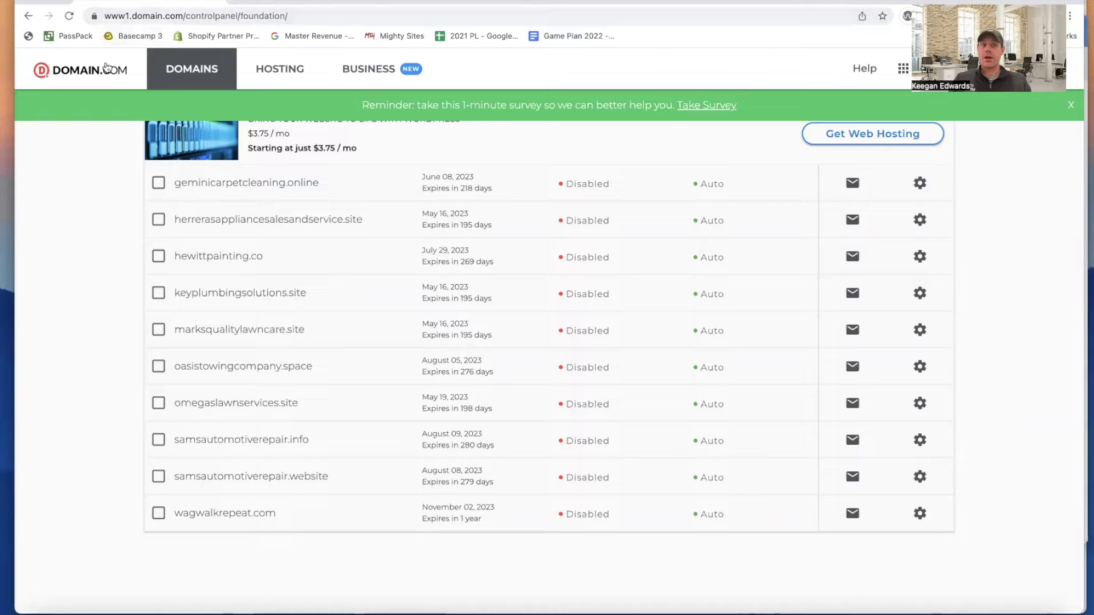
- Open wagwalkrepeat.com's Domain.com summary after reviewing Mighty Sites' required A and www CNAME records
{"action": "left_click", "coordinate": [919, 514]}
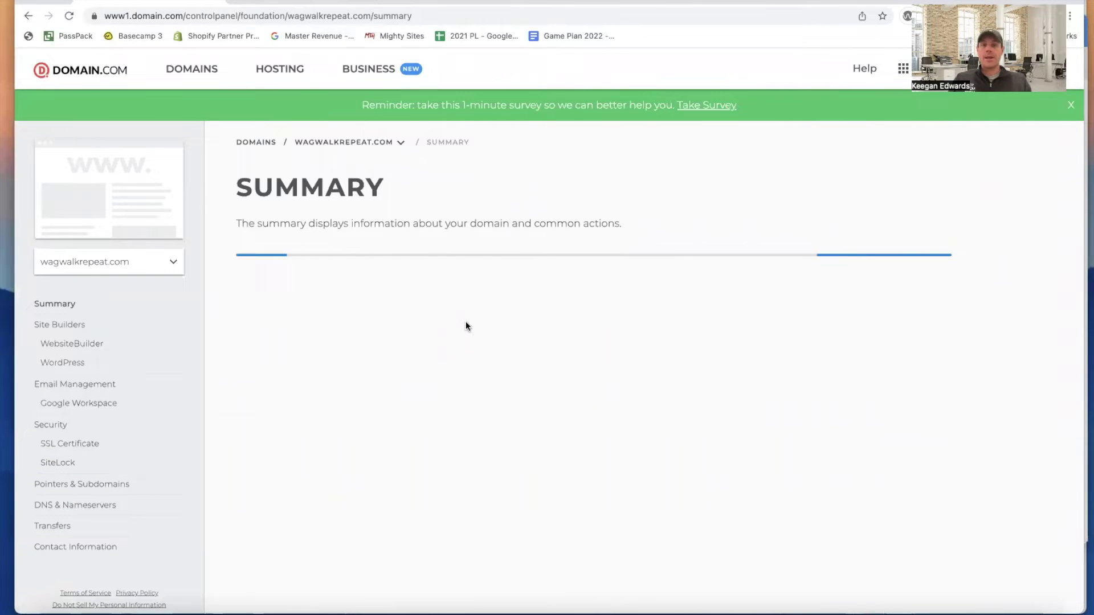
{"action": "left_click", "coordinate": [307, 2]}
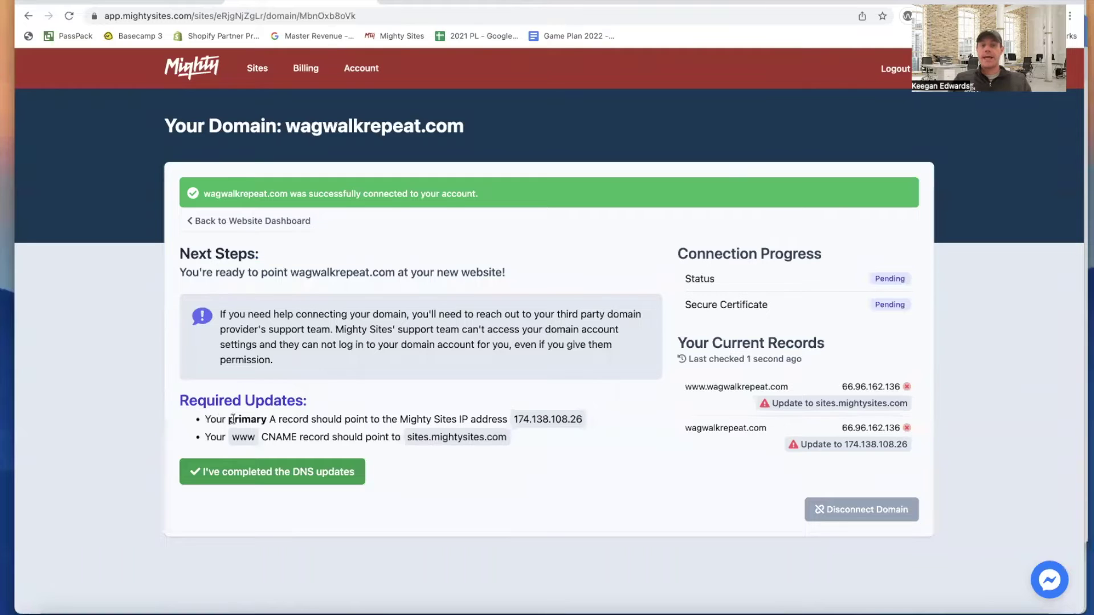
{"action": "left_click_drag", "start_coordinate": [229, 419], "coordinate": [369, 420]}
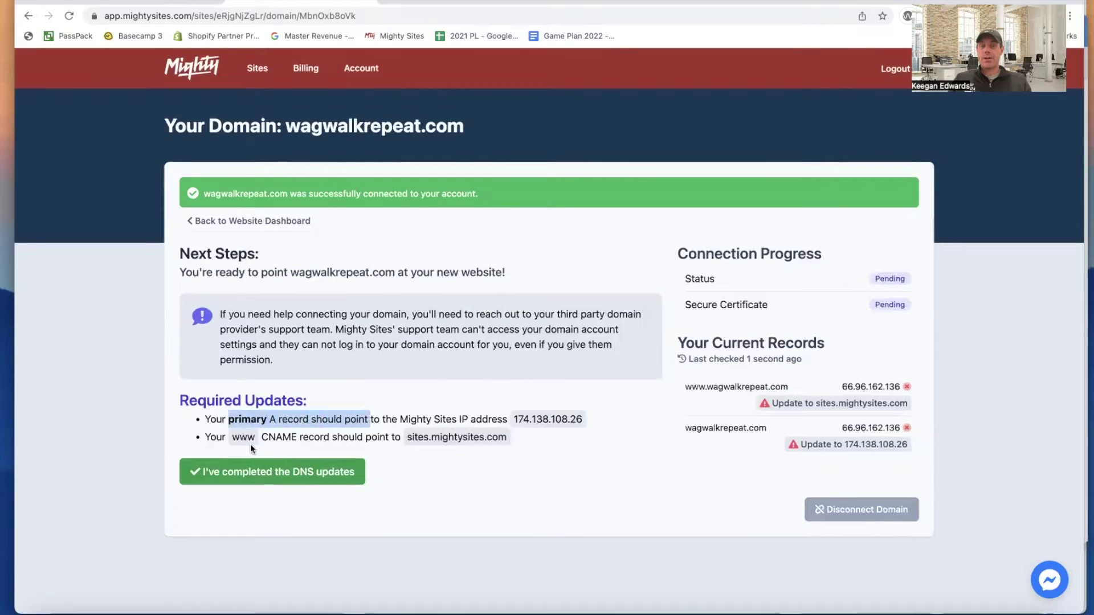
{"action": "left_click_drag", "start_coordinate": [227, 435], "coordinate": [344, 437]}
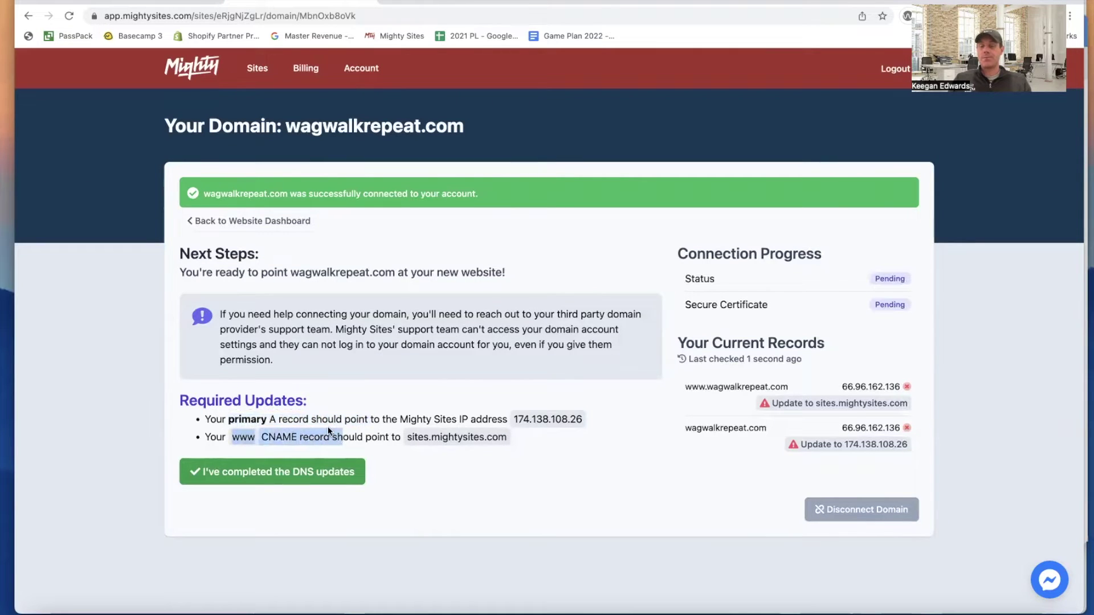
{"action": "left_click", "coordinate": [369, 434]}
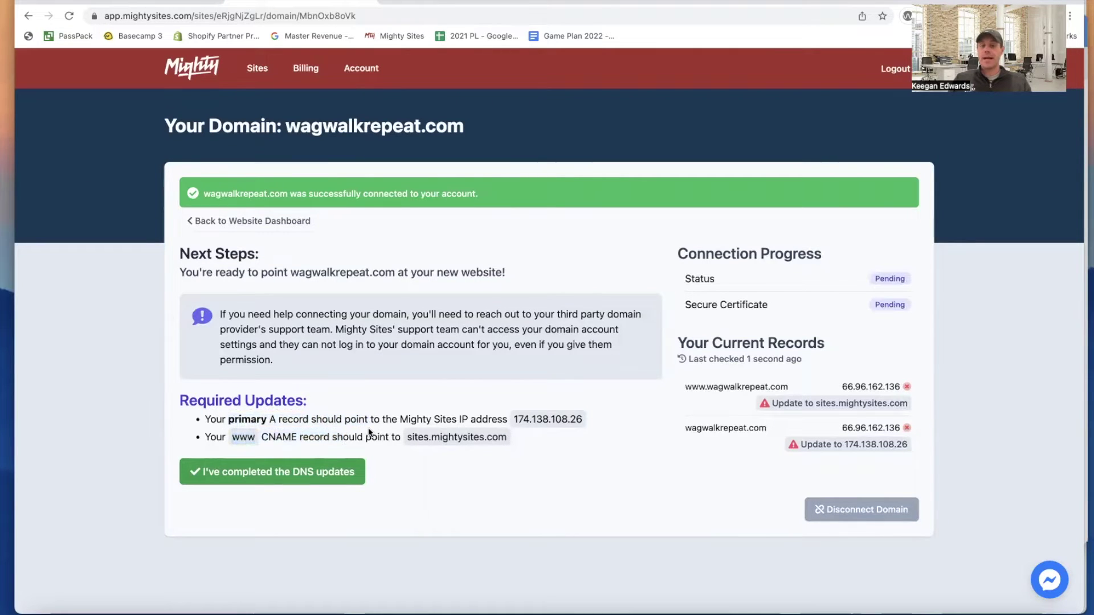
{"action": "left_click", "coordinate": [151, 9]}
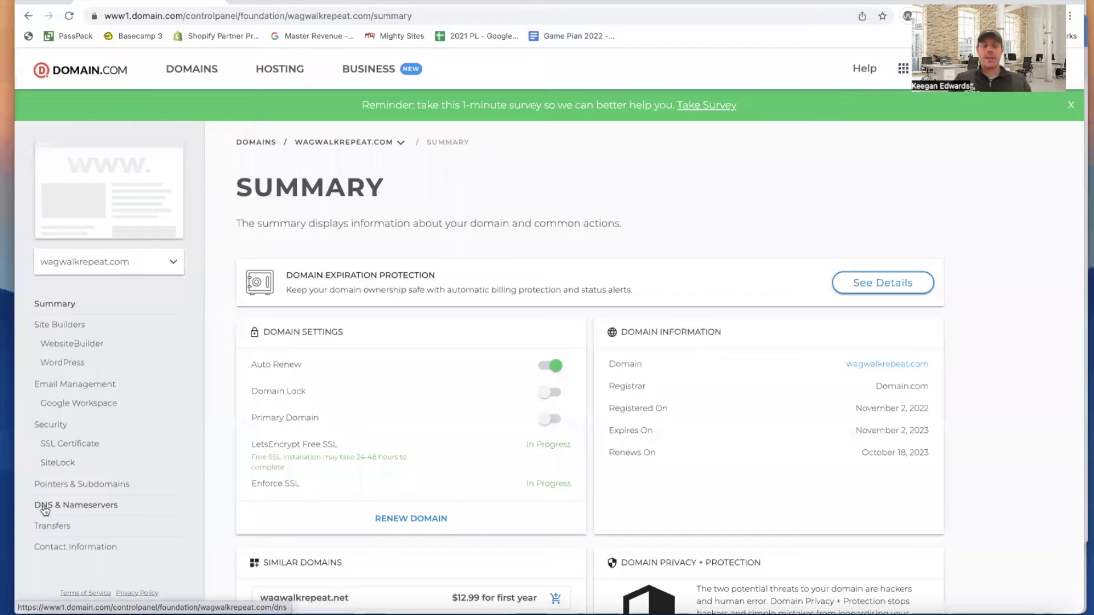
- Open wagwalkrepeat.com's DNS records and start editing the @ A record pointing to 66.96.162.136
{"action": "left_click", "coordinate": [99, 505]}
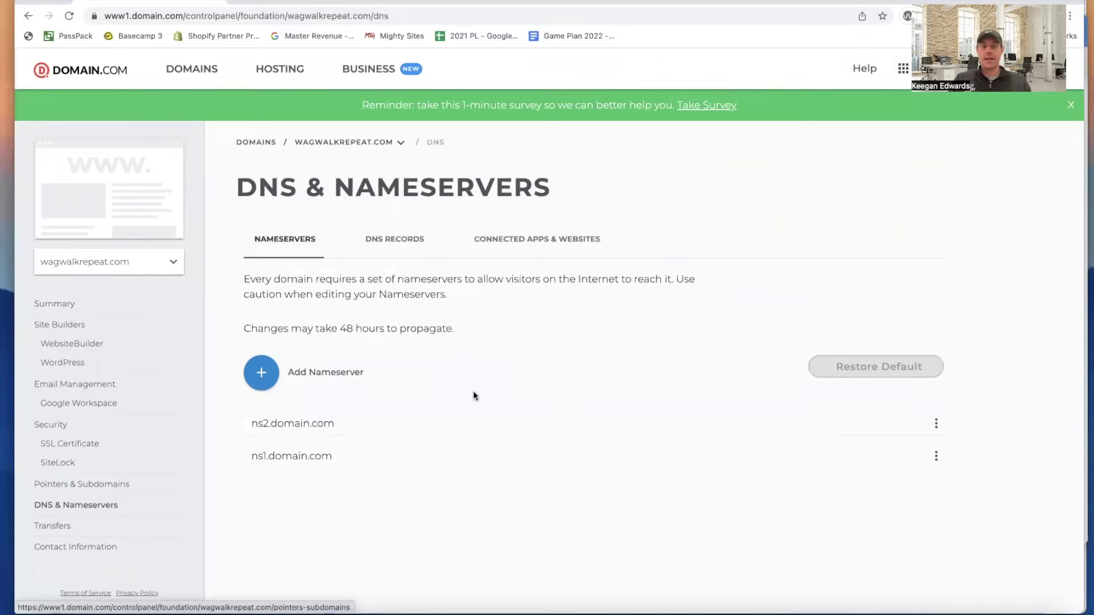
{"action": "left_click", "coordinate": [393, 244]}
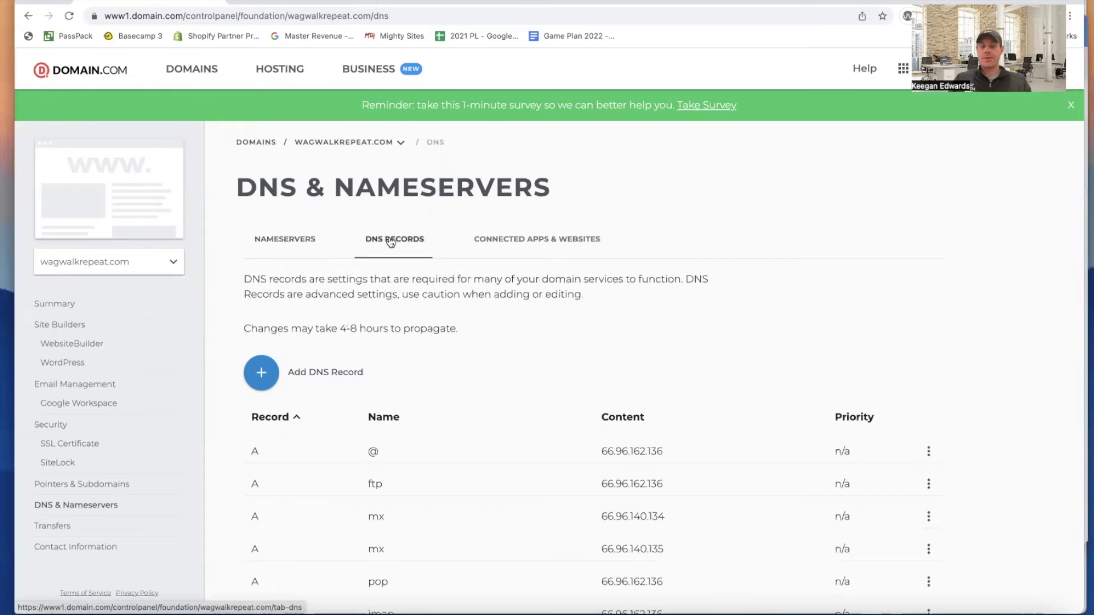
{"action": "scroll", "coordinate": [408, 278], "scroll_direction": "down", "scroll_amount": 1}
{"action": "scroll", "coordinate": [408, 278], "scroll_direction": "down", "scroll_amount": 2}
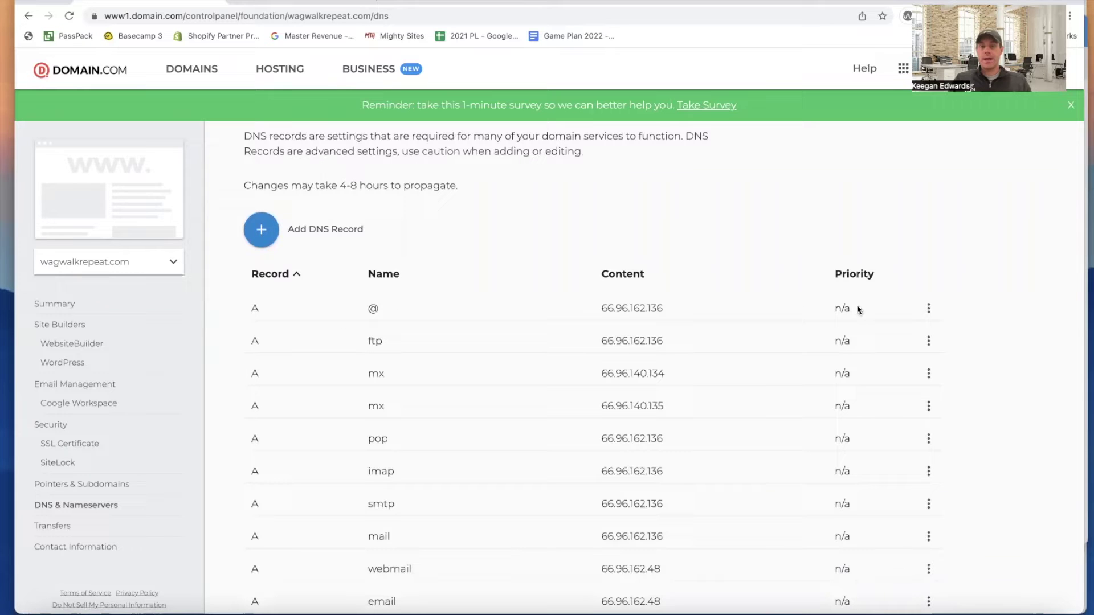
{"action": "left_click", "coordinate": [929, 310]}
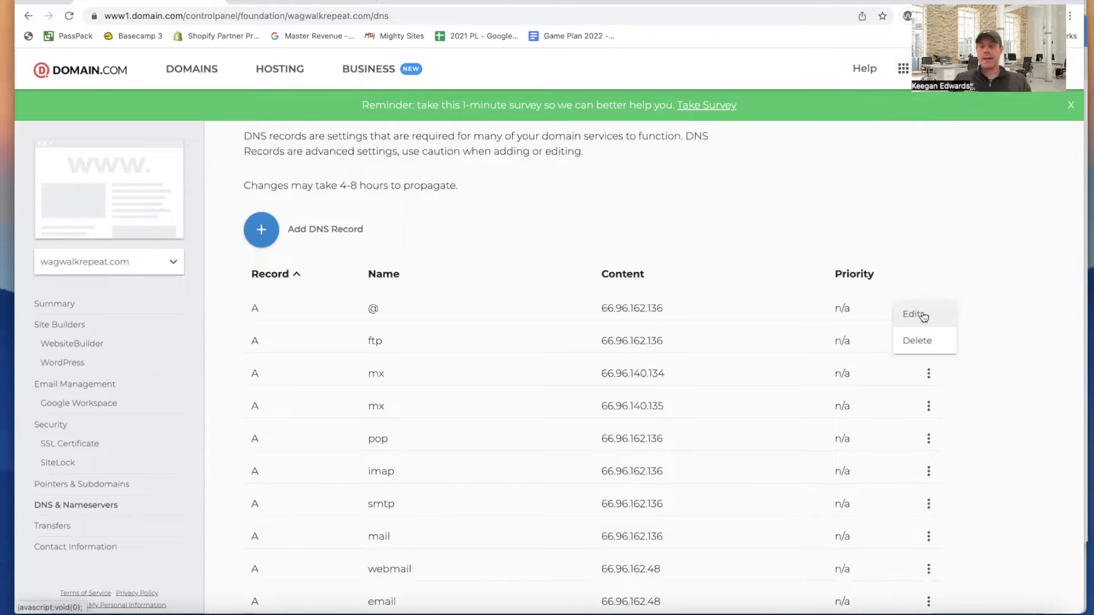
{"action": "left_click", "coordinate": [929, 313]}
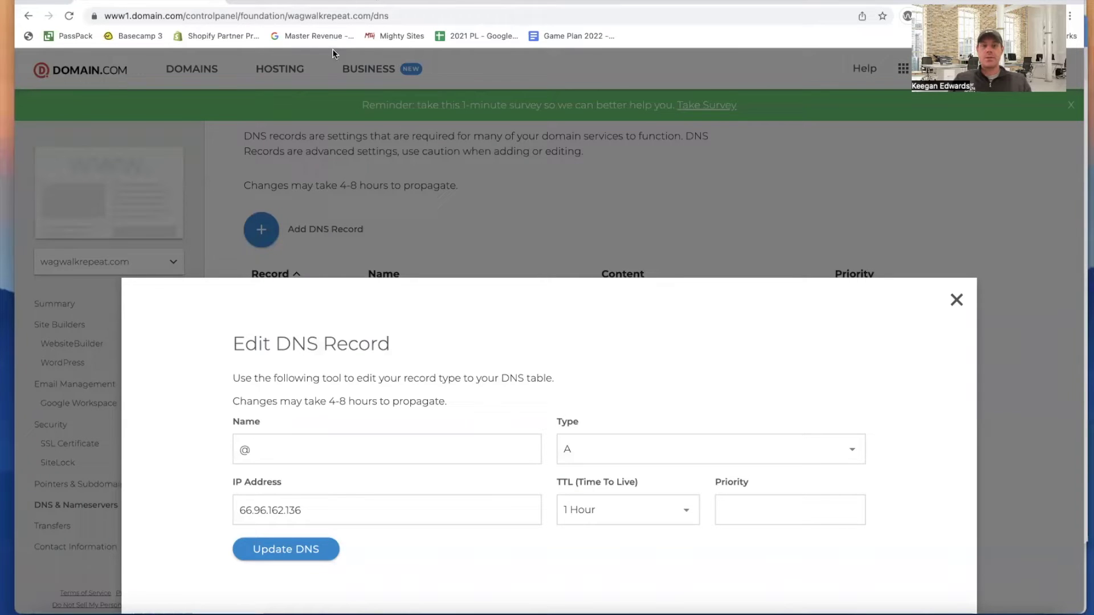
- Replace the @ A record's IP with 174.138.108.26 copied from Mighty Sites
{"action": "left_click", "coordinate": [300, 2]}
{"action": "left_click", "coordinate": [281, 2]}
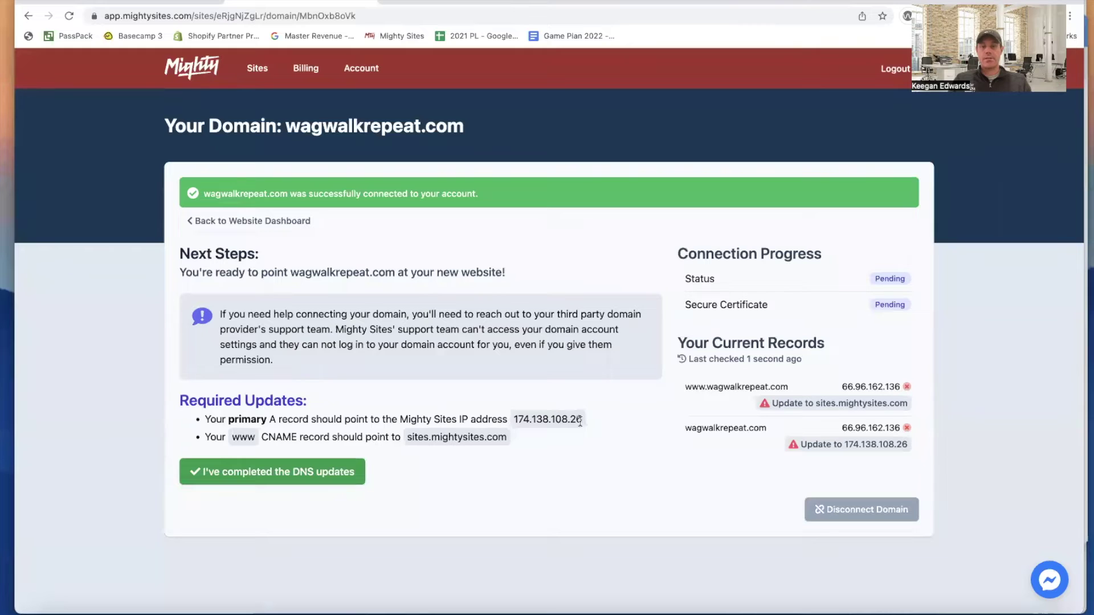
{"action": "left_click_drag", "start_coordinate": [580, 422], "coordinate": [513, 420]}
{"action": "key", "text": "super+c"}
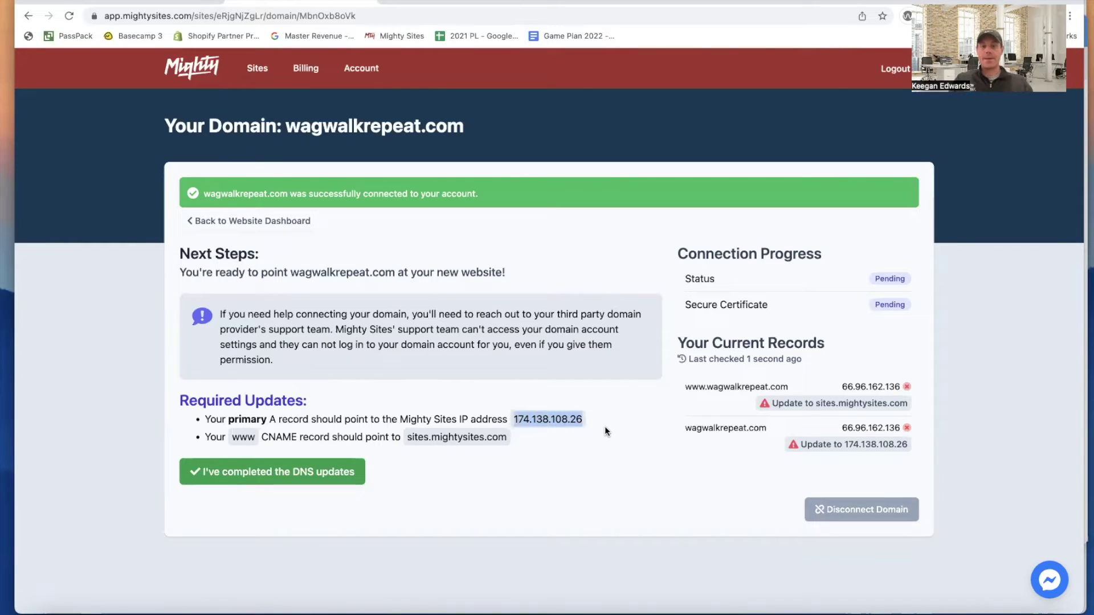
{"action": "left_click", "coordinate": [135, 2]}
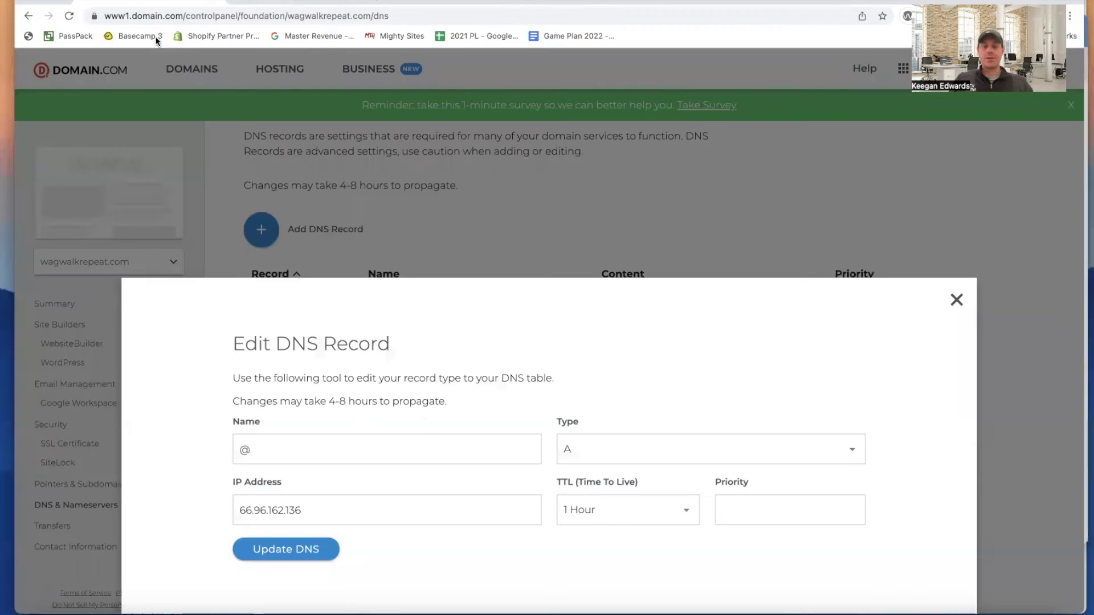
{"action": "left_click_drag", "start_coordinate": [346, 517], "coordinate": [231, 509]}
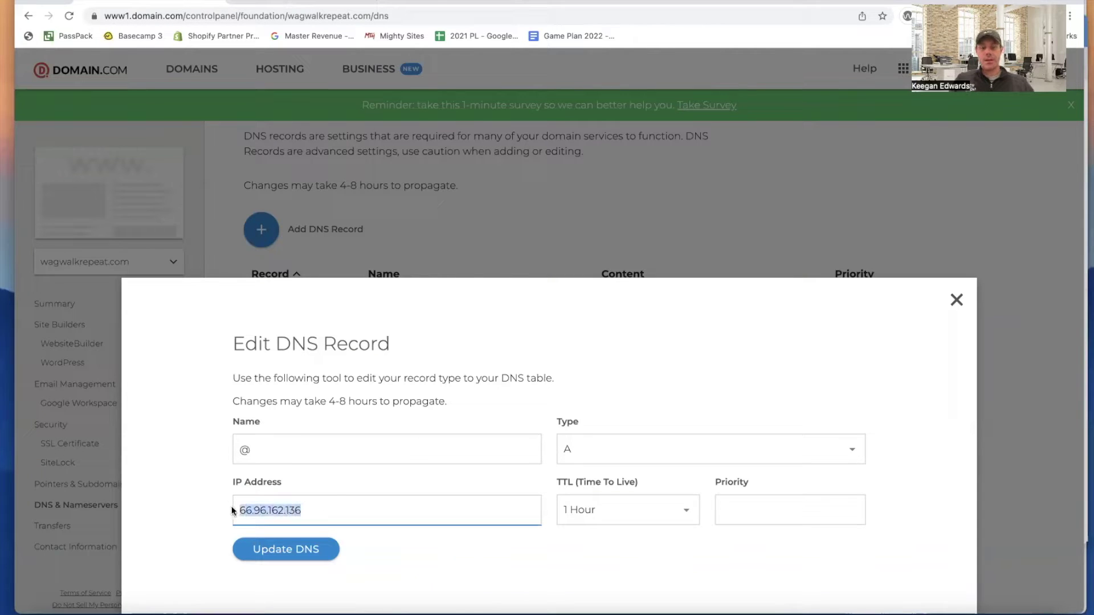
{"action": "key", "text": "super+v"}
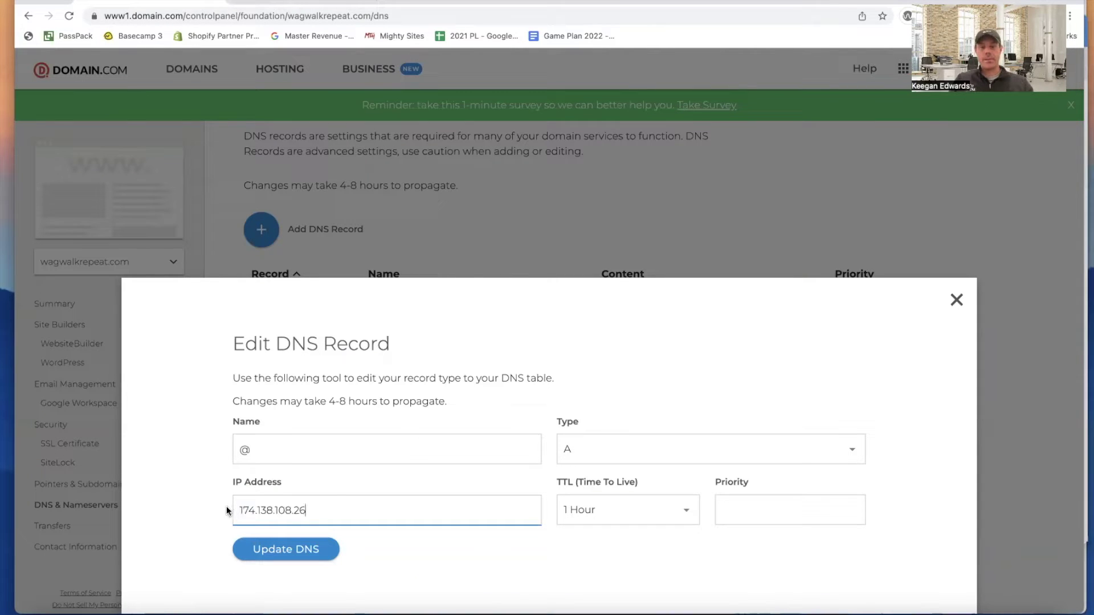
- Set the record's TTL to 1/2 Hour and save the DNS update
{"action": "left_click", "coordinate": [642, 510]}
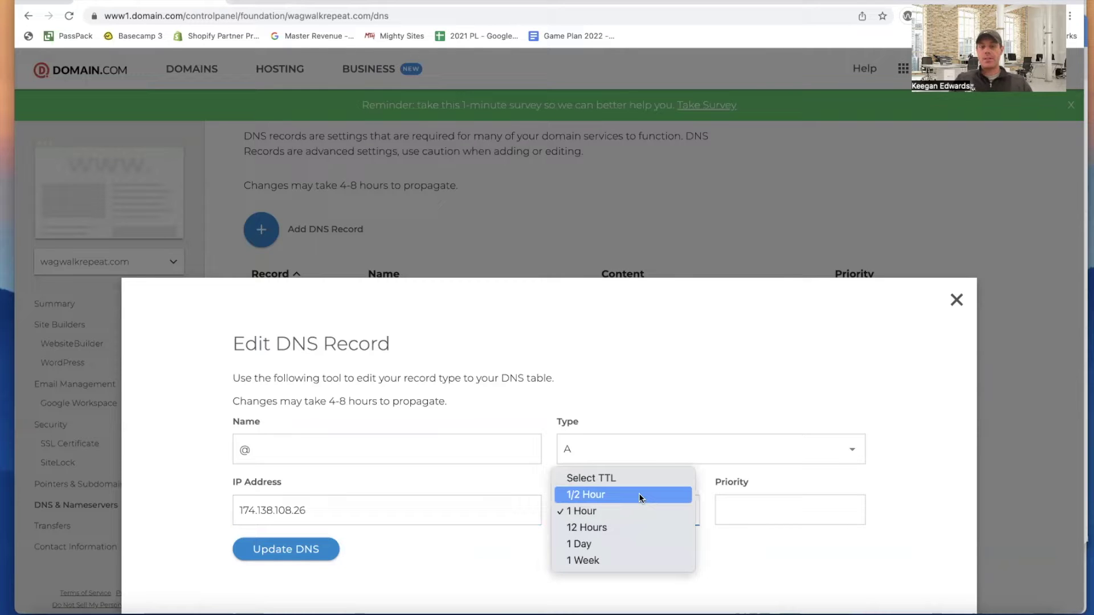
{"action": "left_click", "coordinate": [639, 494]}
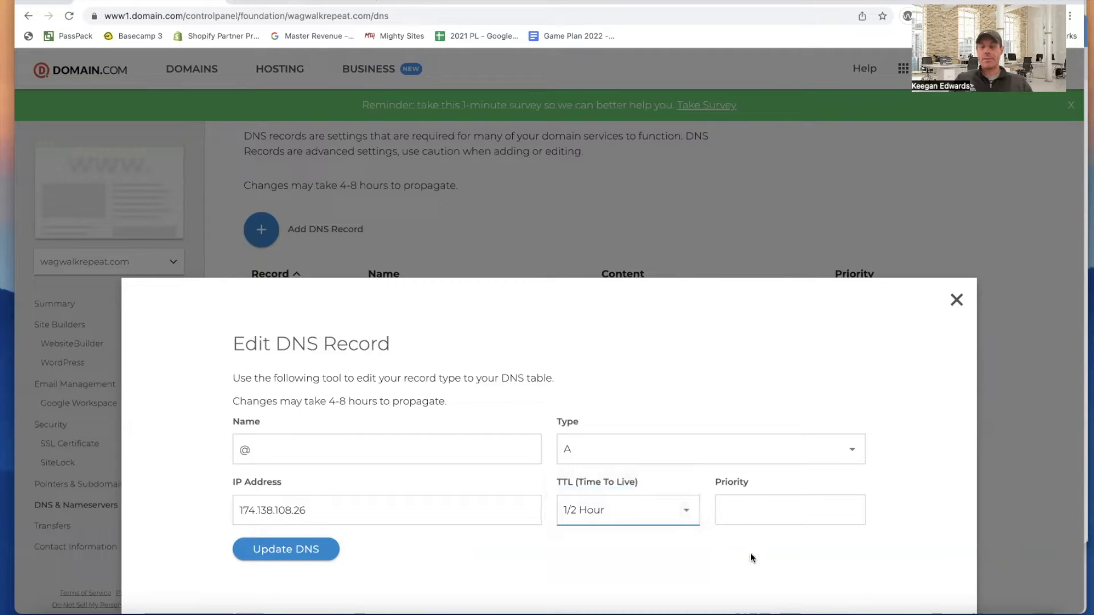
{"action": "left_click", "coordinate": [263, 550]}
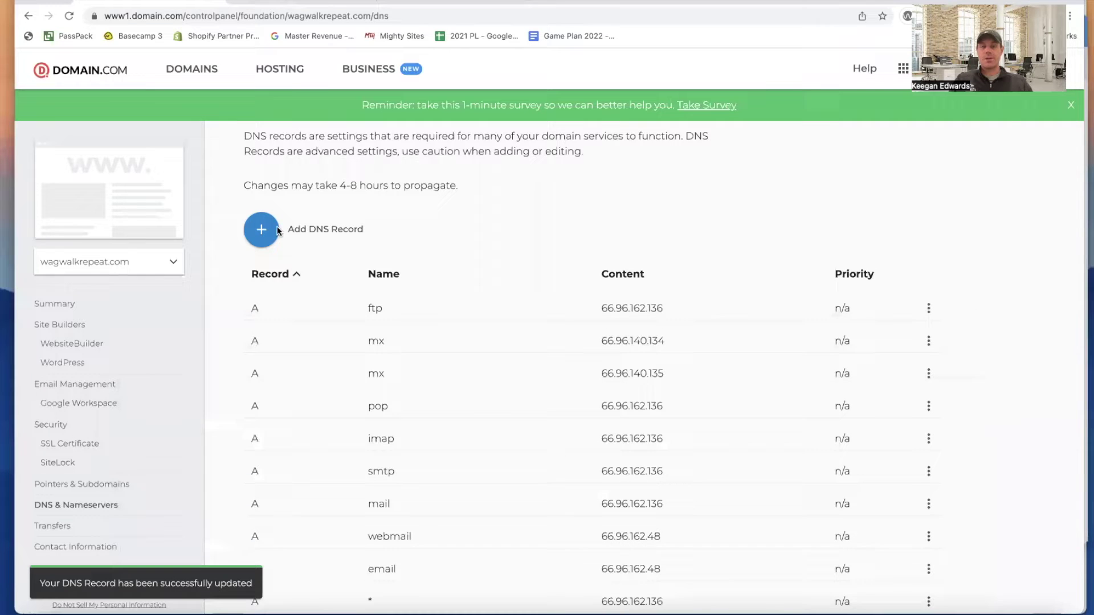
{"action": "scroll", "coordinate": [471, 397], "scroll_direction": "down", "scroll_amount": 2}
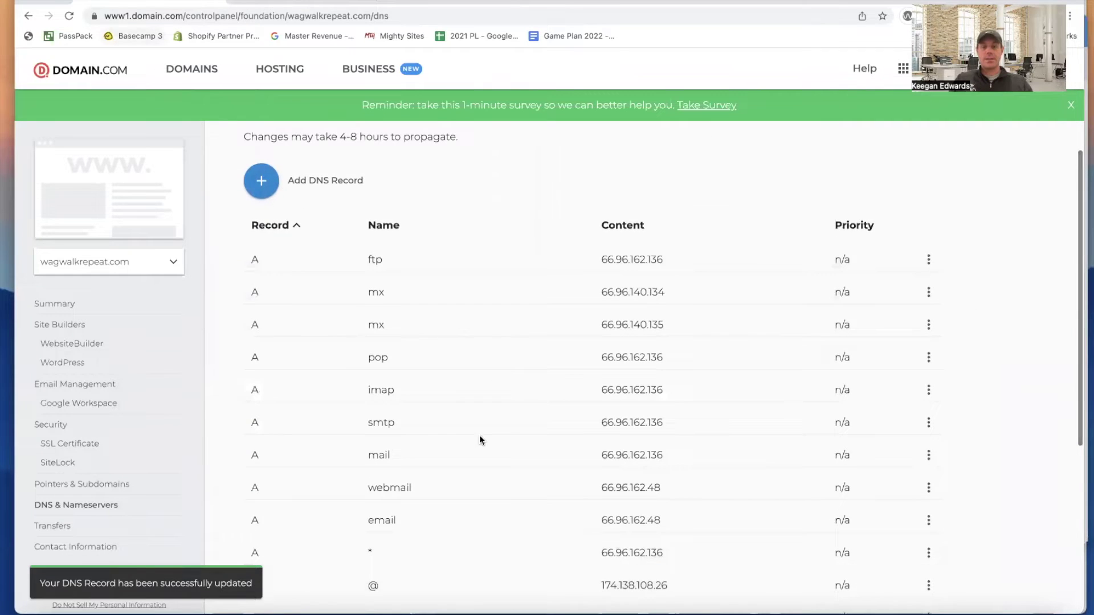
{"action": "scroll", "coordinate": [478, 440], "scroll_direction": "down", "scroll_amount": 3}
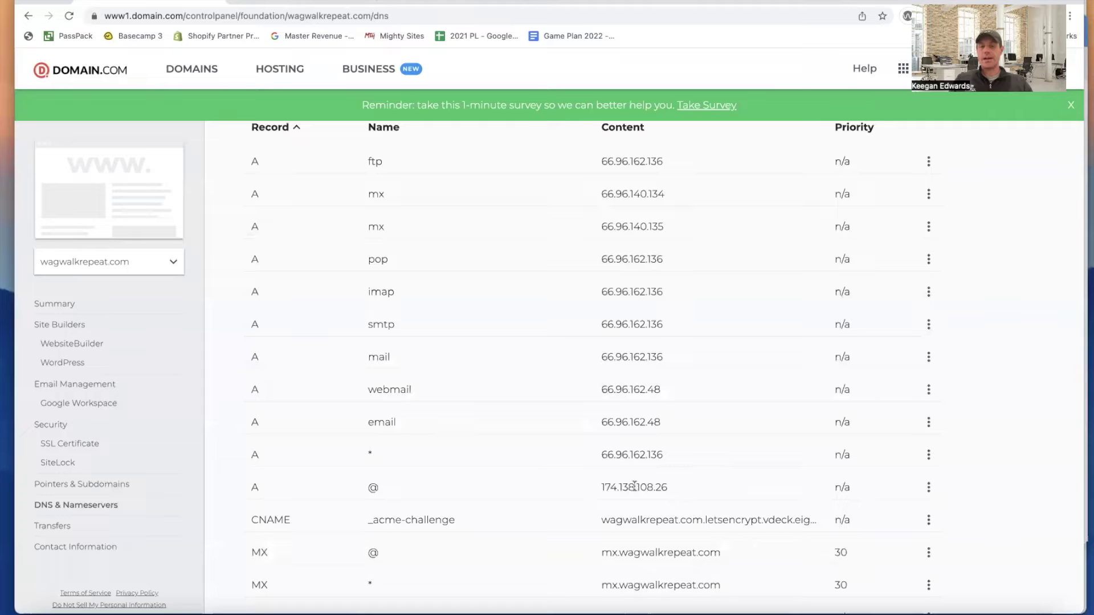
{"action": "scroll", "coordinate": [642, 488], "scroll_direction": "down", "scroll_amount": 4}
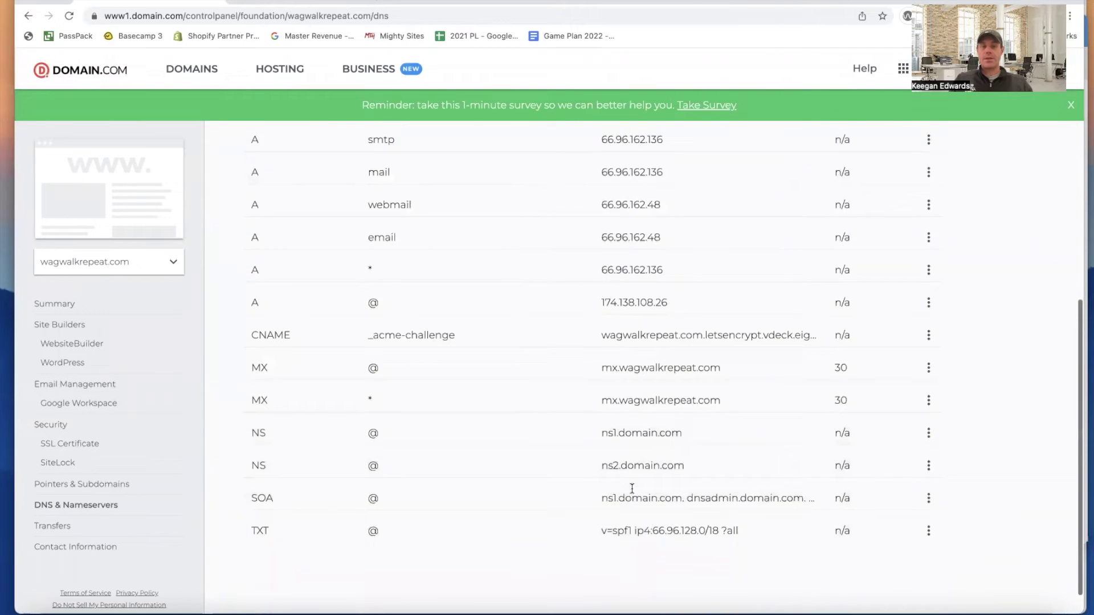
{"action": "scroll", "coordinate": [354, 378], "scroll_direction": "up", "scroll_amount": 2}
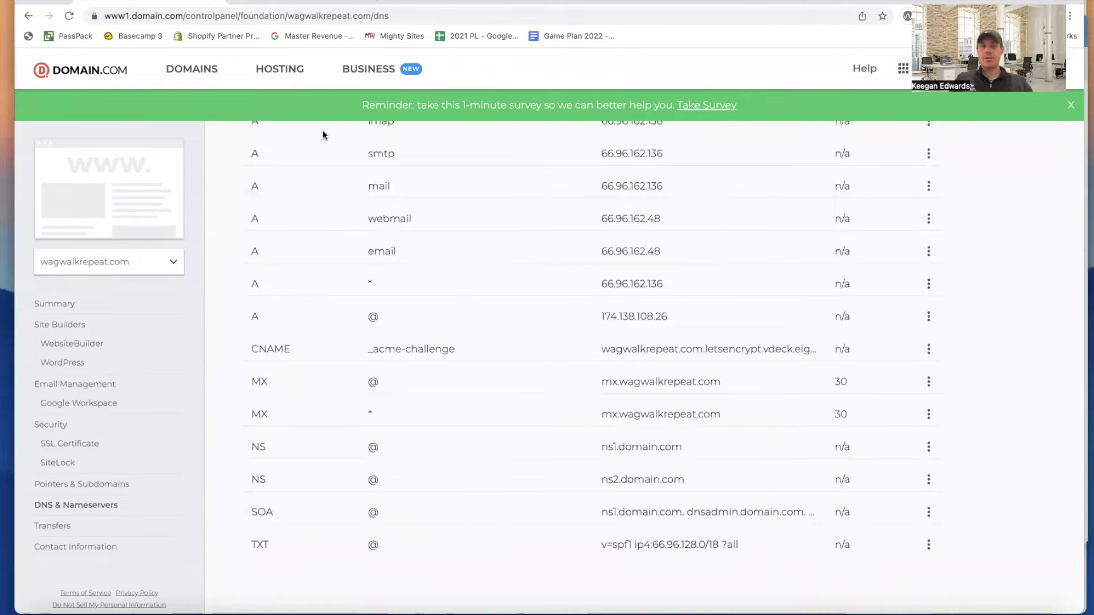
{"action": "scroll", "coordinate": [336, 300], "scroll_direction": "up", "scroll_amount": 2}
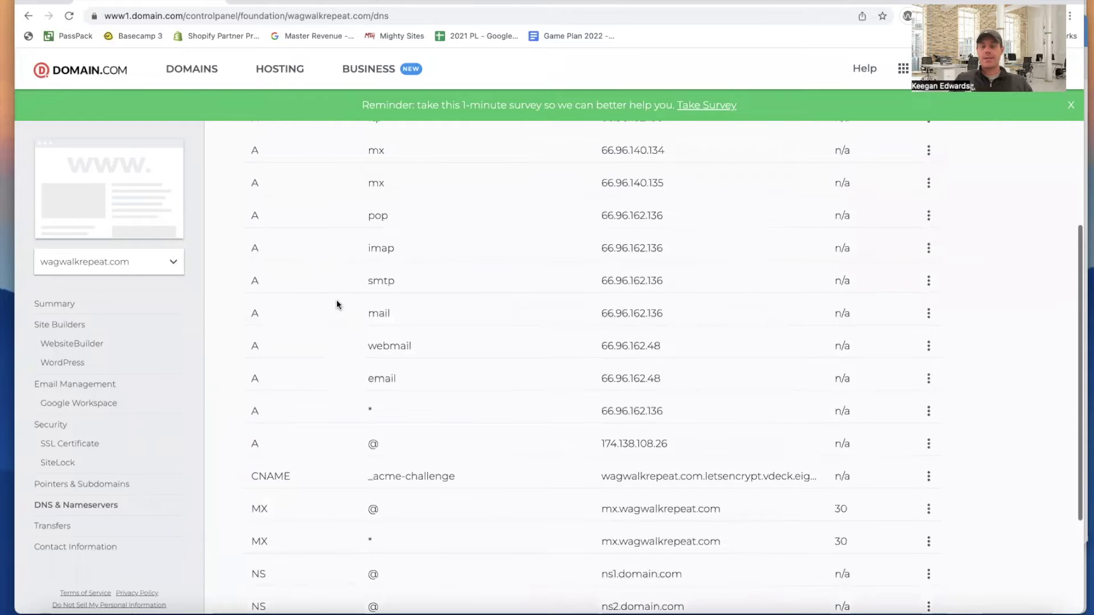
{"action": "scroll", "coordinate": [336, 299], "scroll_direction": "down", "scroll_amount": 3}
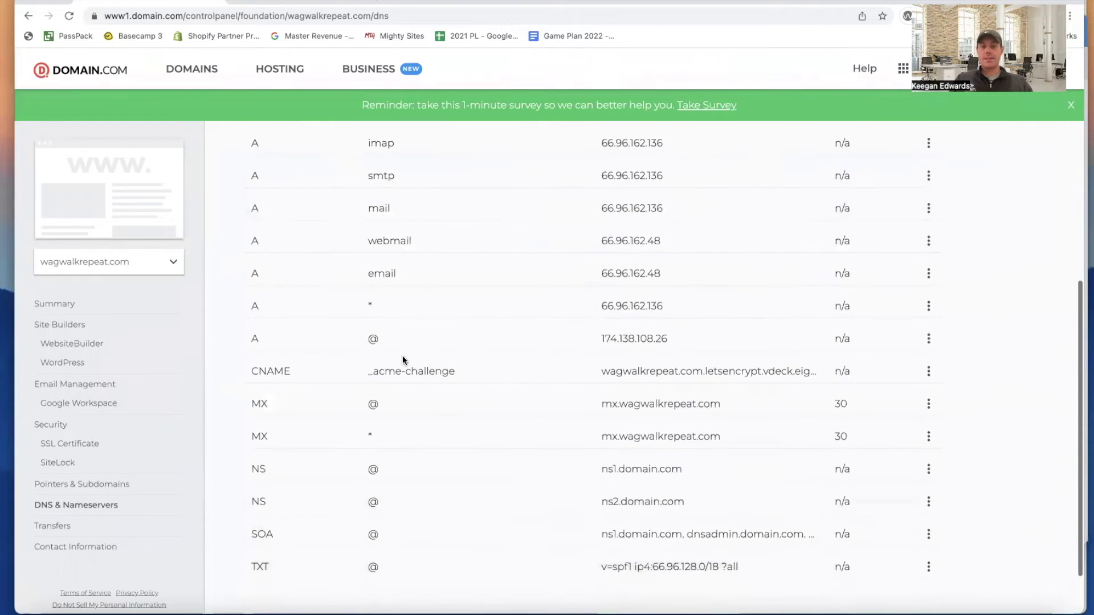
{"action": "left_click", "coordinate": [927, 371]}
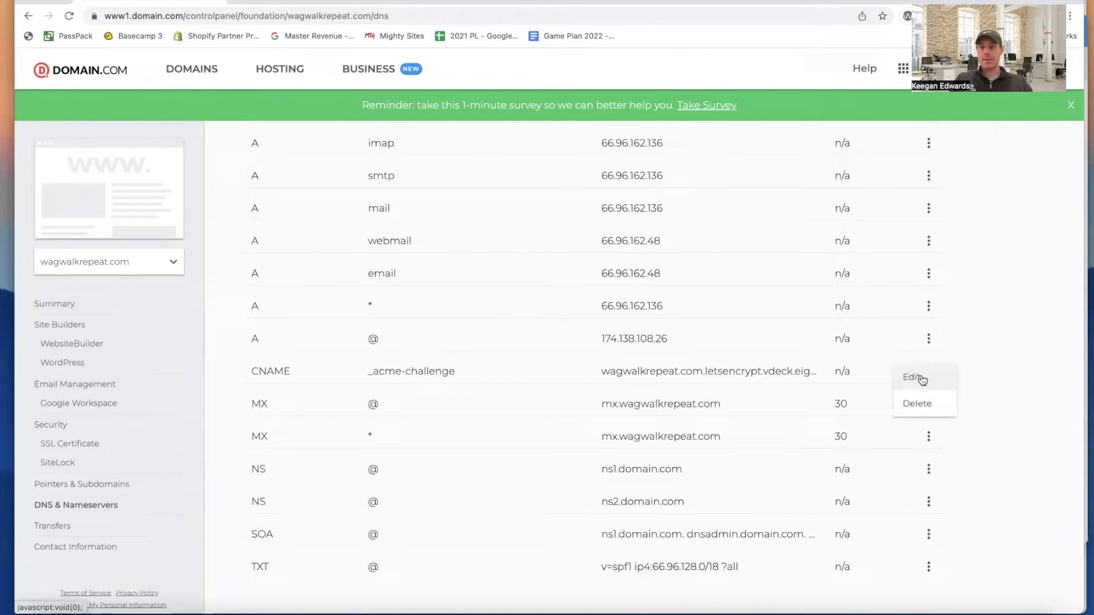
{"action": "left_click", "coordinate": [913, 377]}
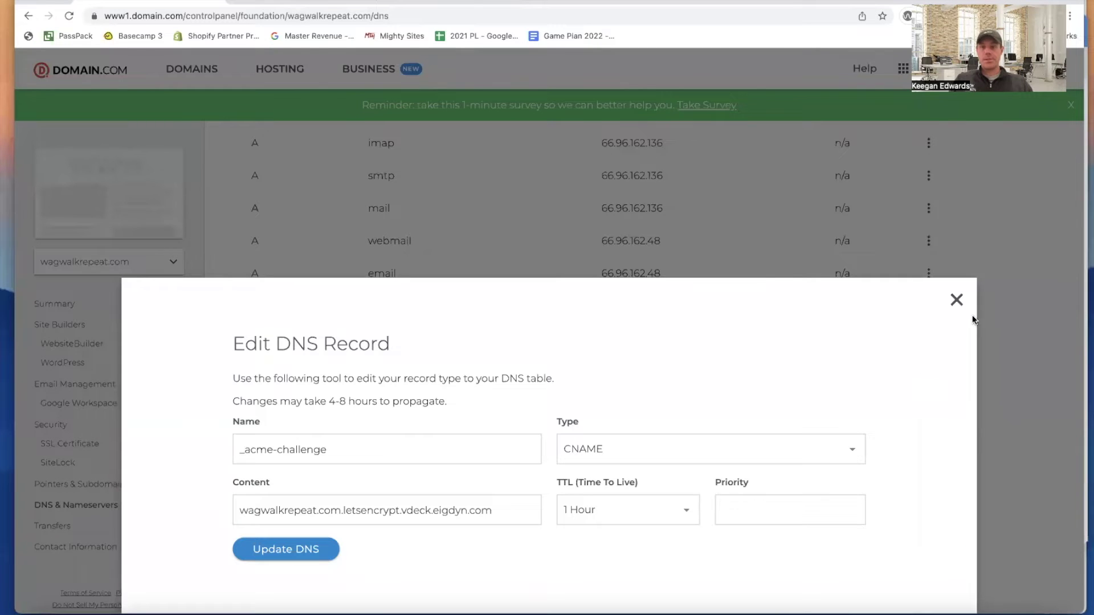
{"action": "left_click", "coordinate": [958, 300]}
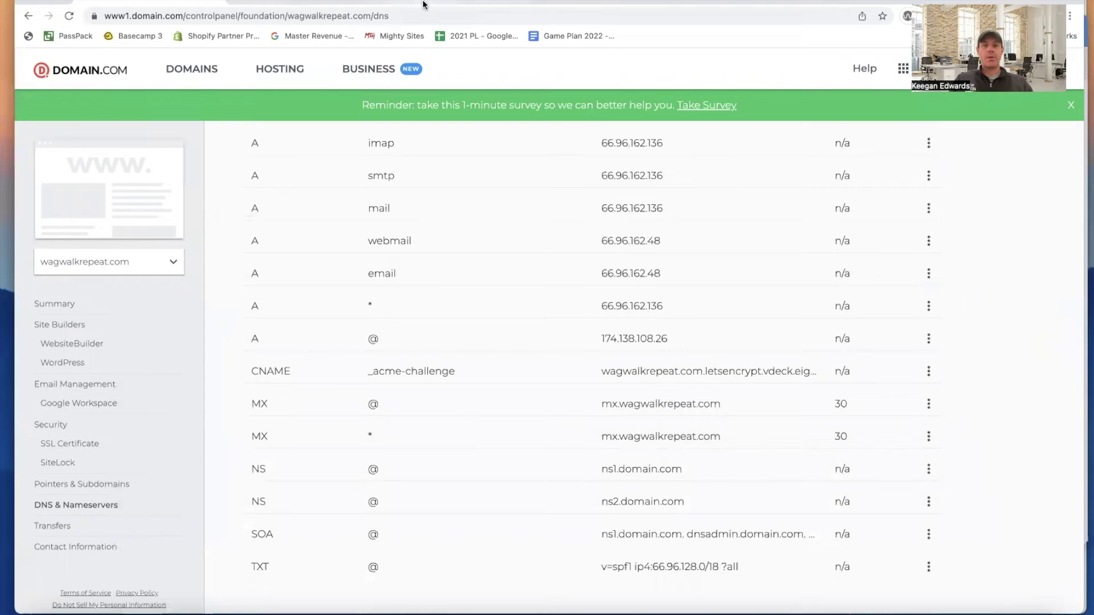
{"action": "left_click", "coordinate": [424, 3]}
{"action": "left_click", "coordinate": [322, 3]}
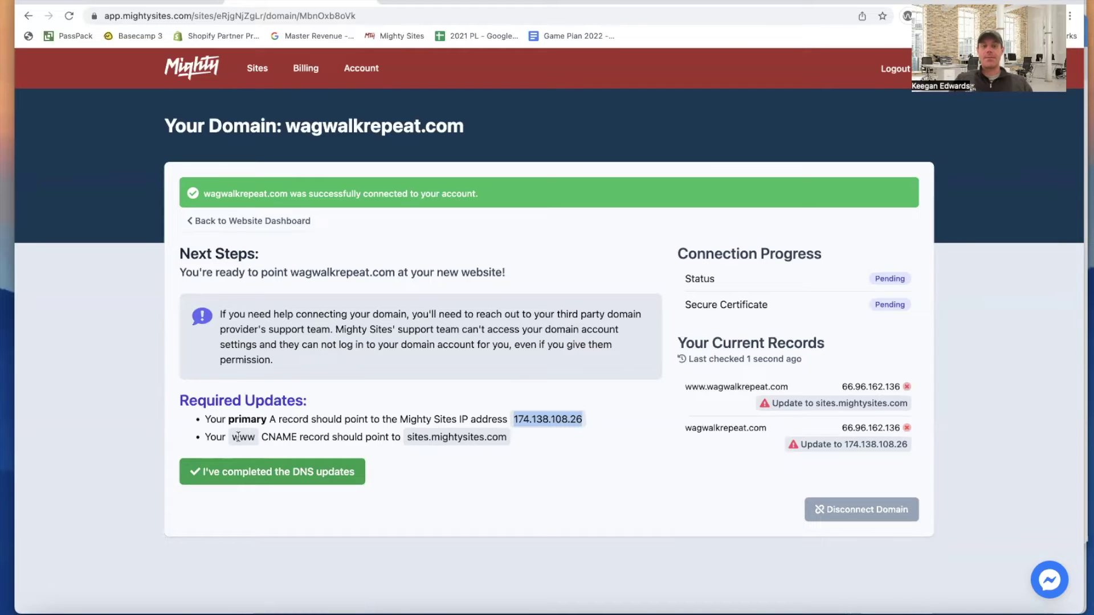
{"action": "left_click", "coordinate": [174, 5]}
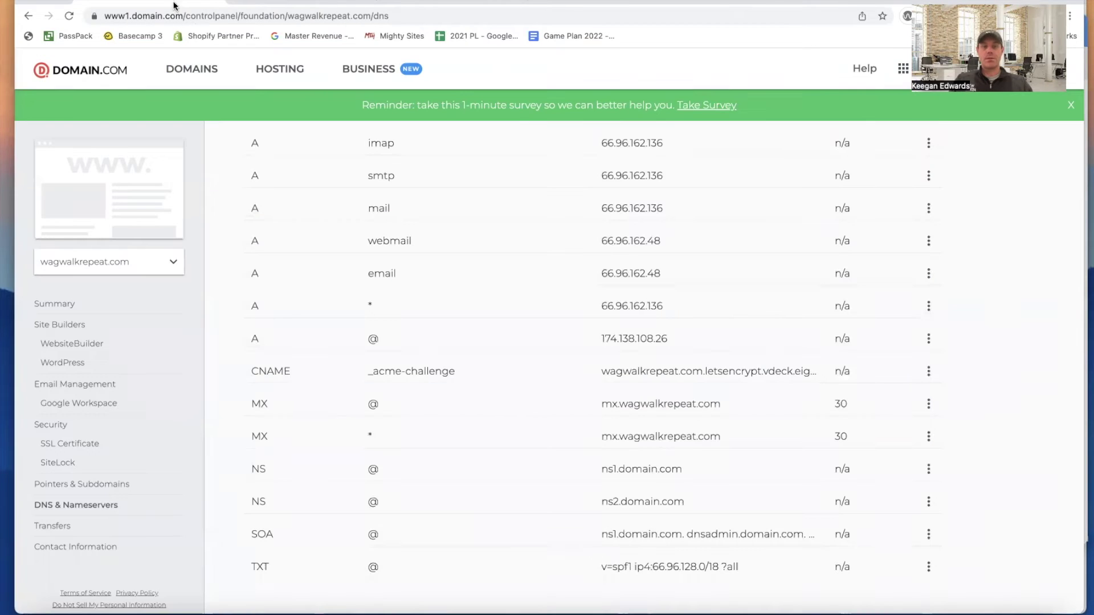
{"action": "left_click", "coordinate": [931, 372]}
{"action": "left_click", "coordinate": [920, 379]}
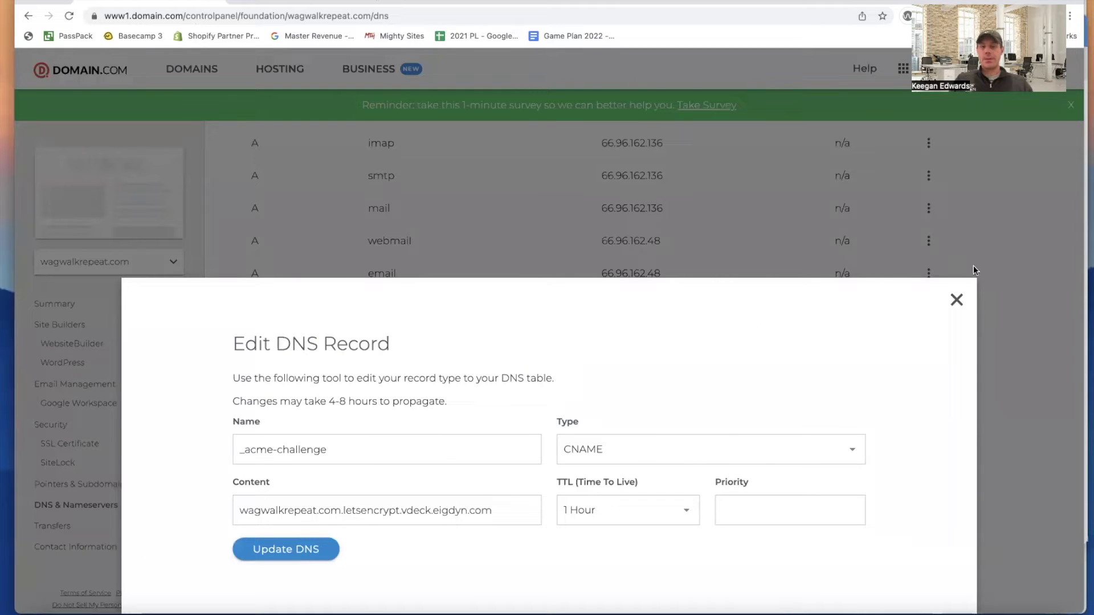
{"action": "left_click", "coordinate": [956, 300]}
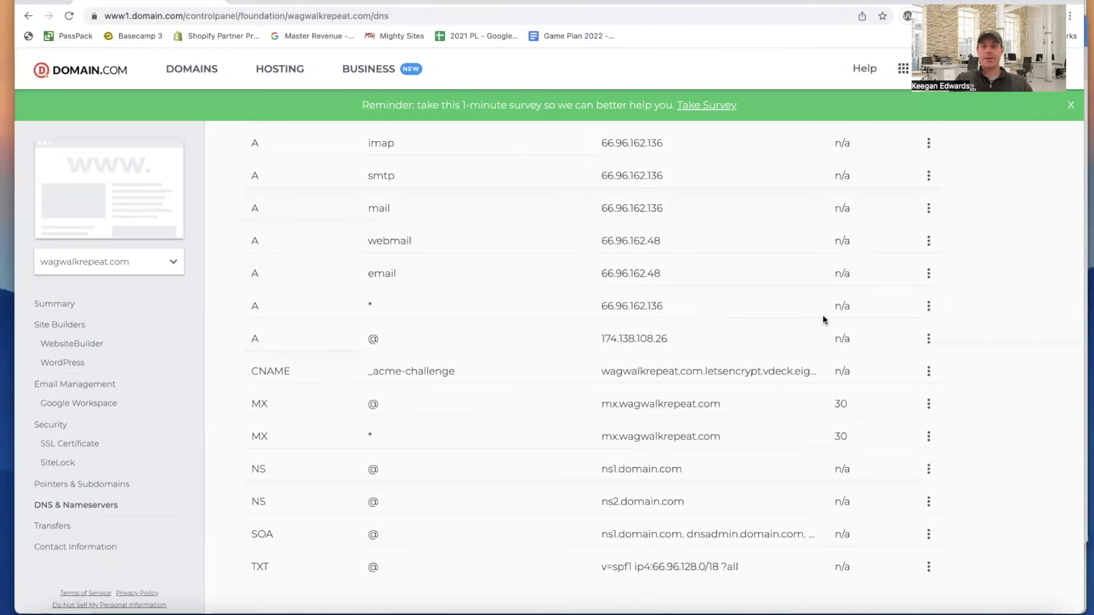
{"action": "scroll", "coordinate": [684, 322], "scroll_direction": "up", "scroll_amount": 6}
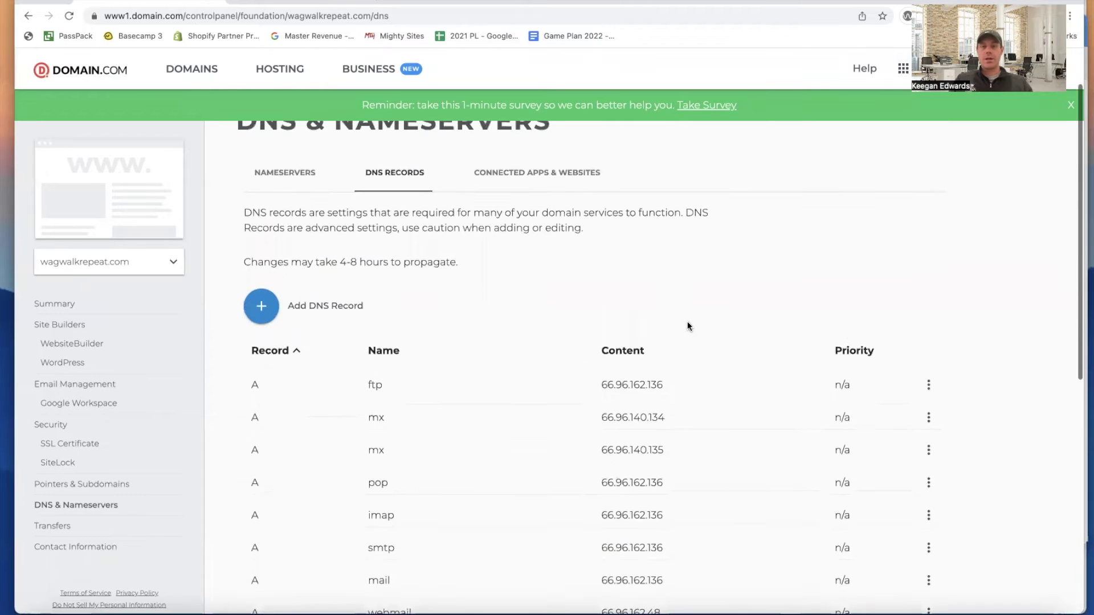
- Start a new DNS record and copy the sites.mightysites.com target from Mighty Sites
{"action": "scroll", "coordinate": [513, 296], "scroll_direction": "up", "scroll_amount": 1}
{"action": "scroll", "coordinate": [353, 288], "scroll_direction": "down", "scroll_amount": 2}
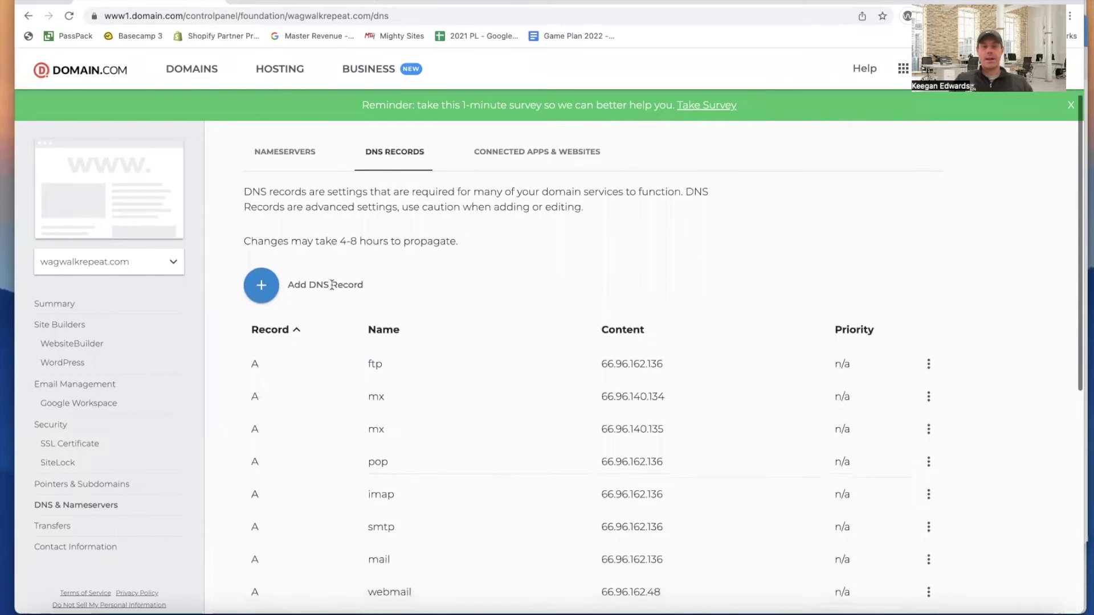
{"action": "left_click", "coordinate": [258, 284]}
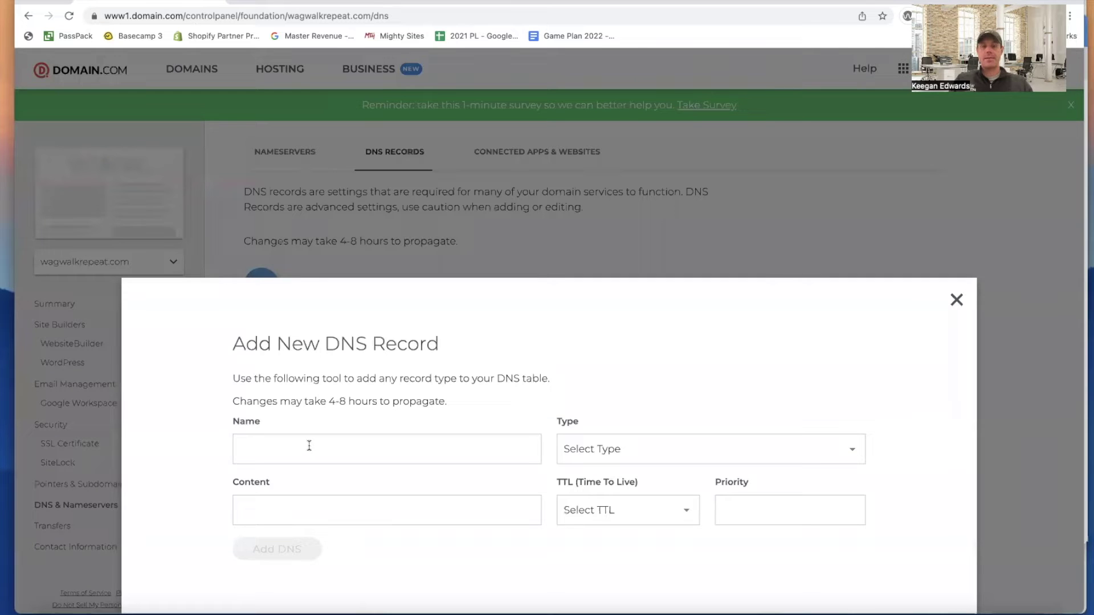
{"action": "left_click", "coordinate": [308, 445]}
{"action": "left_click", "coordinate": [399, 2]}
{"action": "left_click", "coordinate": [322, 1]}
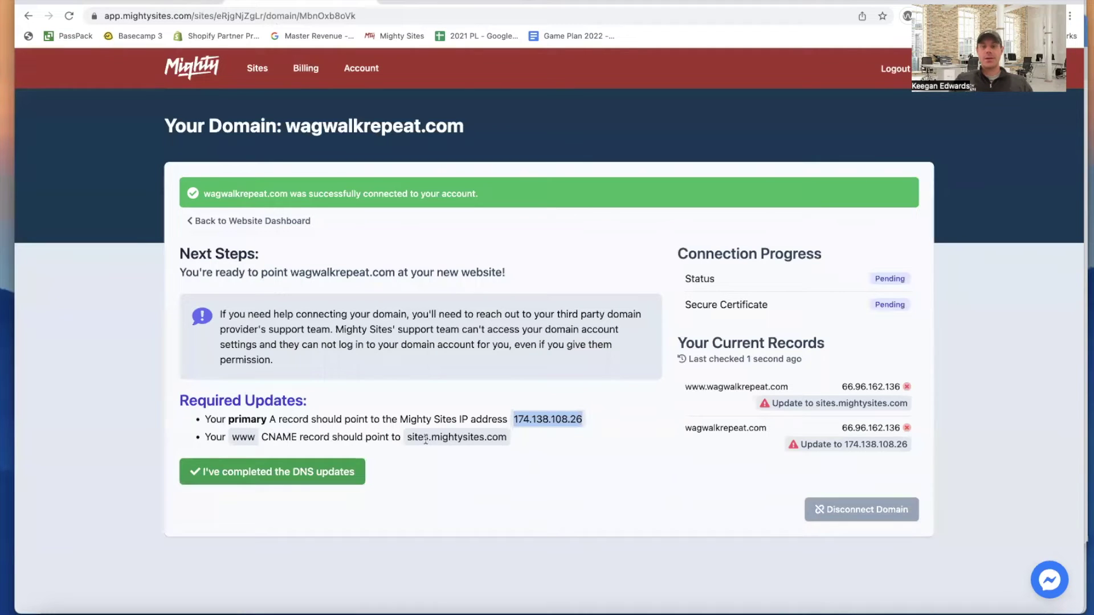
{"action": "left_click_drag", "start_coordinate": [504, 437], "coordinate": [407, 439]}
{"action": "key", "text": "super+c"}
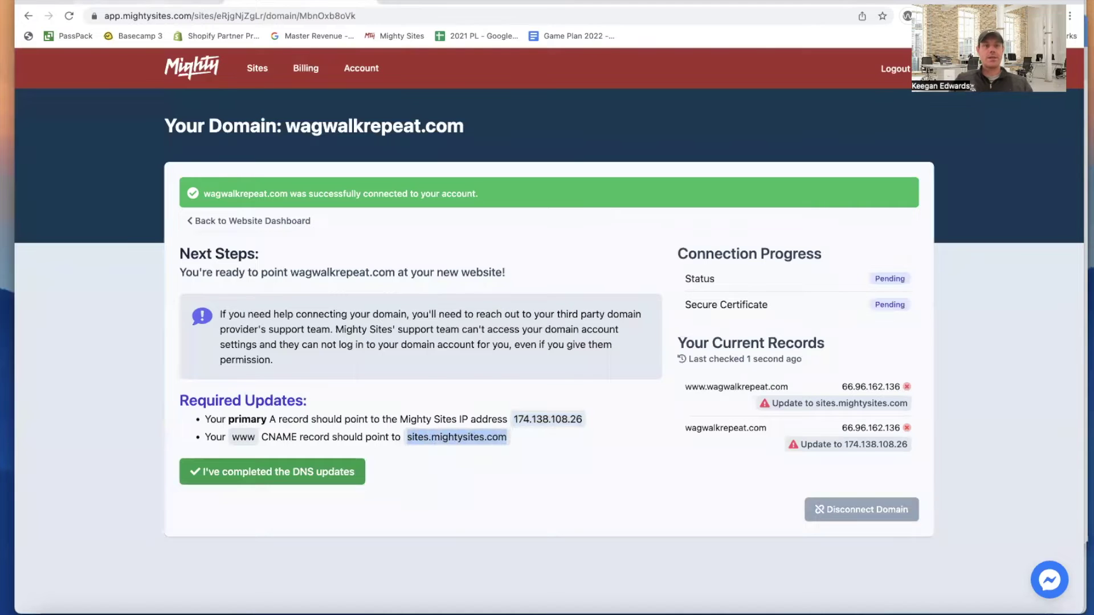
{"action": "left_click", "coordinate": [158, 3]}
- Make the new record a CNAME with content sites.mightysites.com
{"action": "left_click", "coordinate": [755, 515]}
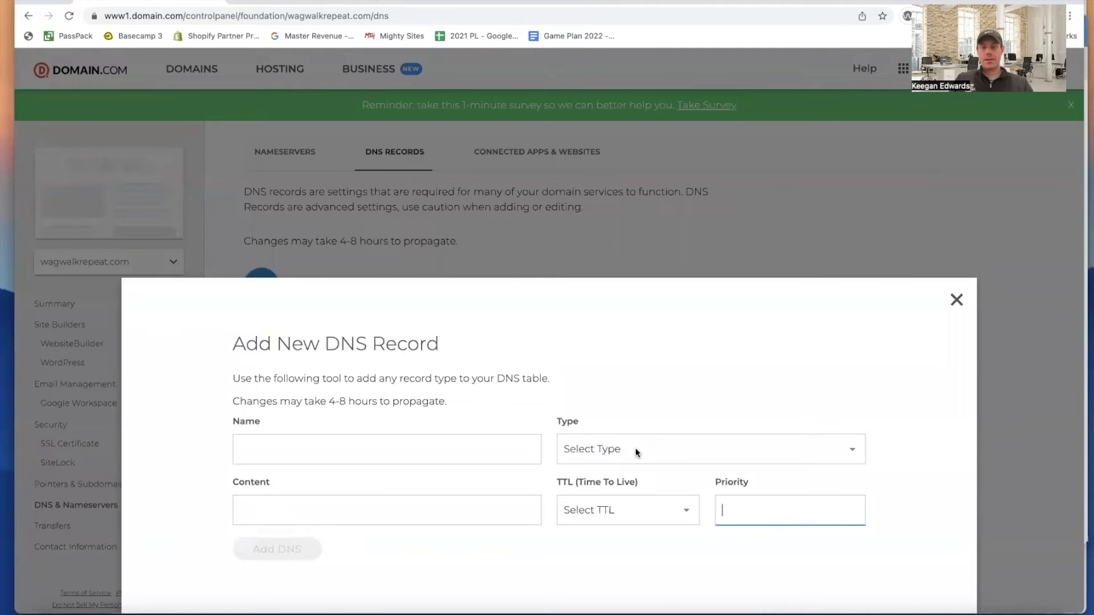
{"action": "left_click", "coordinate": [637, 448]}
{"action": "left_click", "coordinate": [632, 477]}
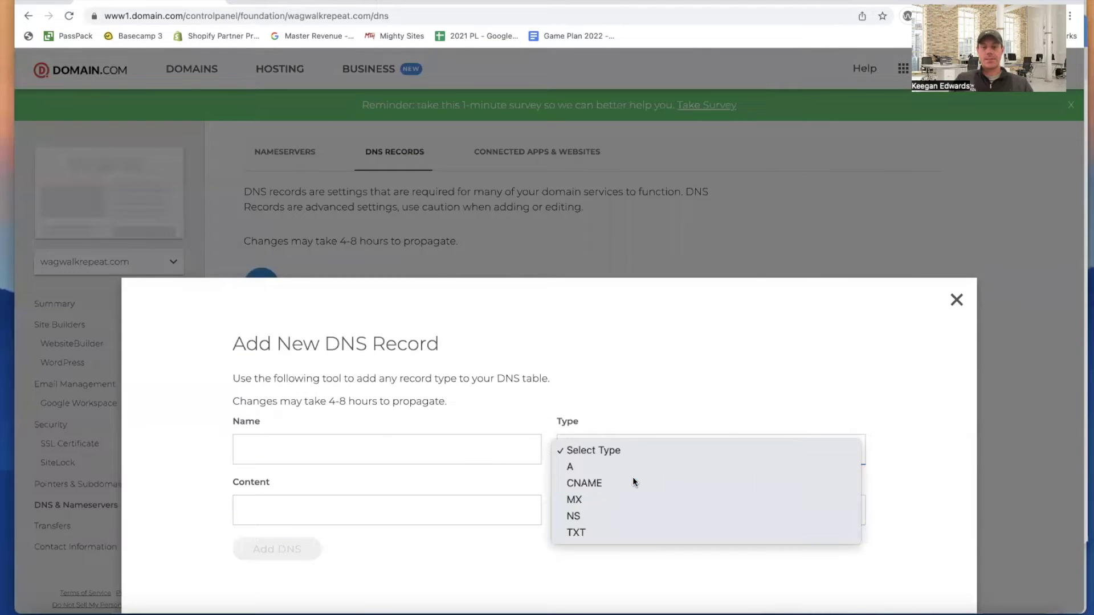
{"action": "left_click", "coordinate": [426, 512]}
{"action": "key", "text": "super+v"}
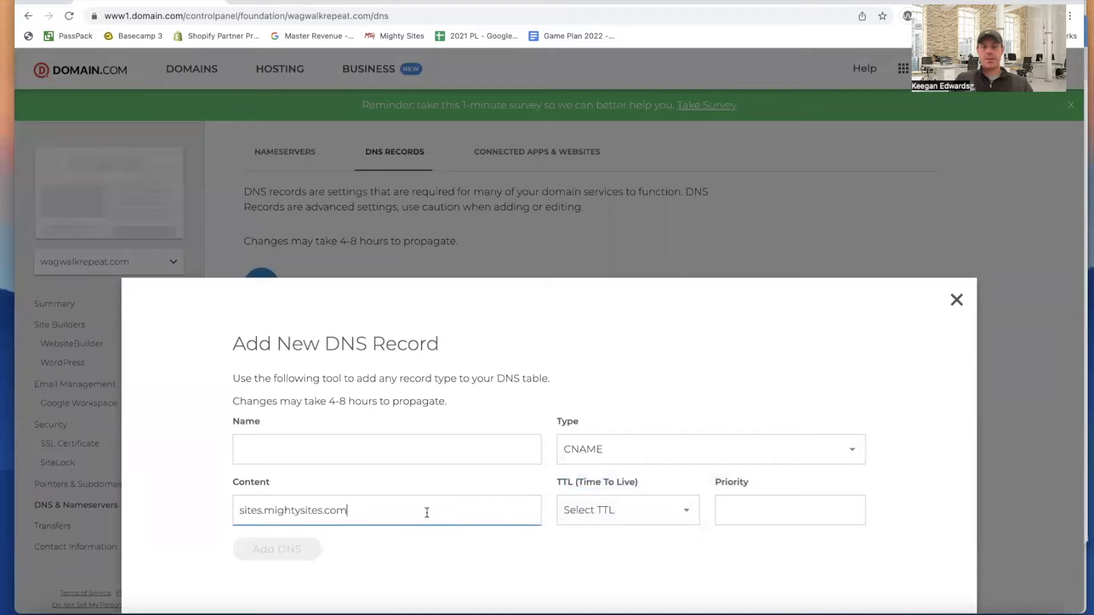
- Name the record www, set its TTL to 1/2 Hour, and add it
{"action": "left_click", "coordinate": [434, 451]}
{"action": "left_click", "coordinate": [427, 1]}
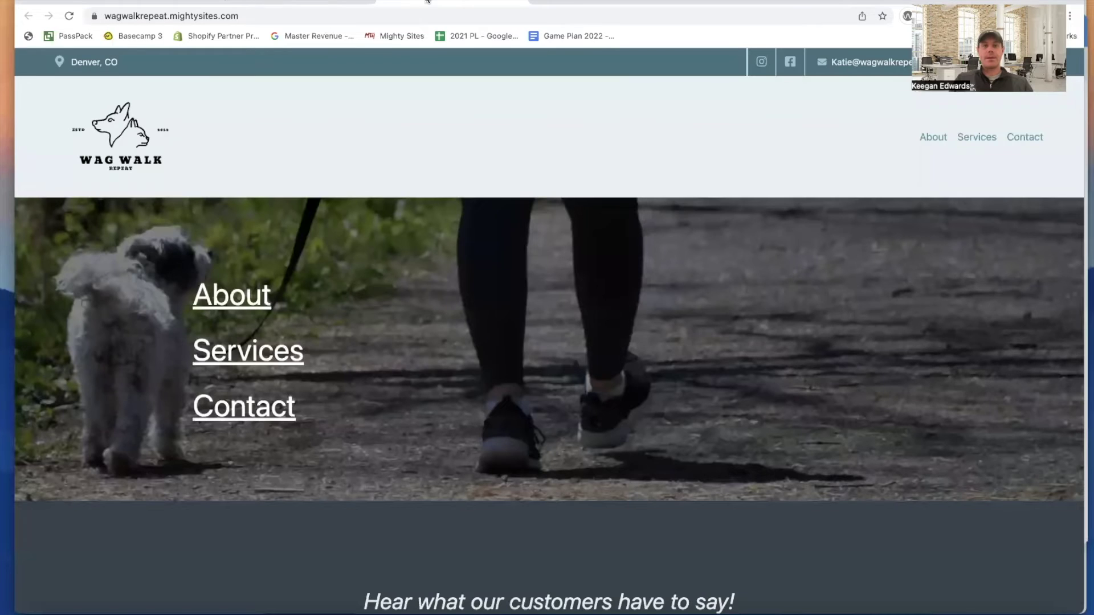
{"action": "left_click", "coordinate": [356, 2]}
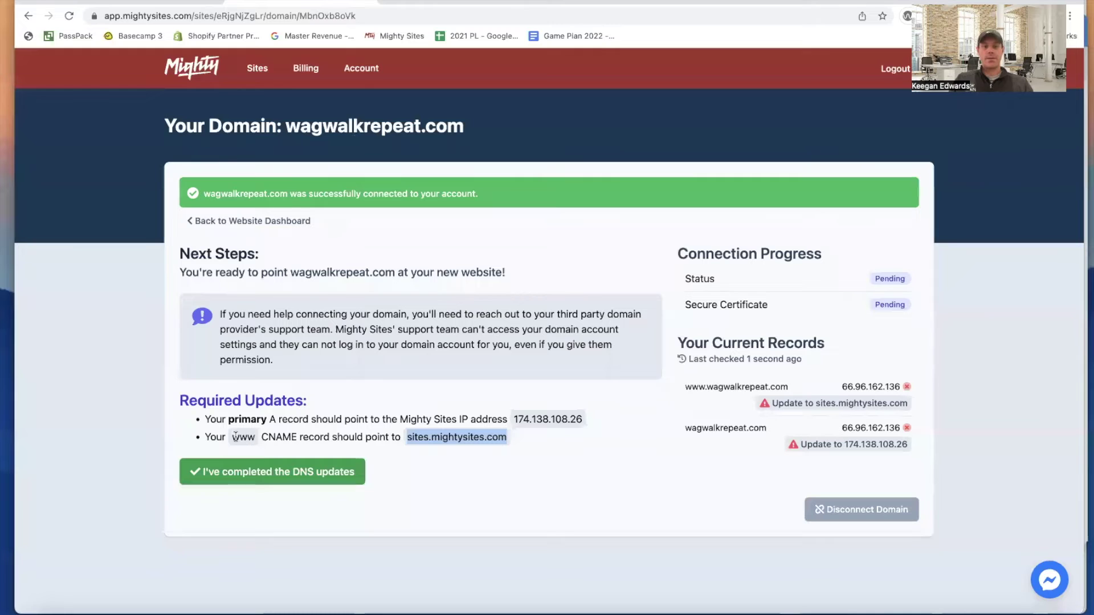
{"action": "left_click", "coordinate": [163, 5]}
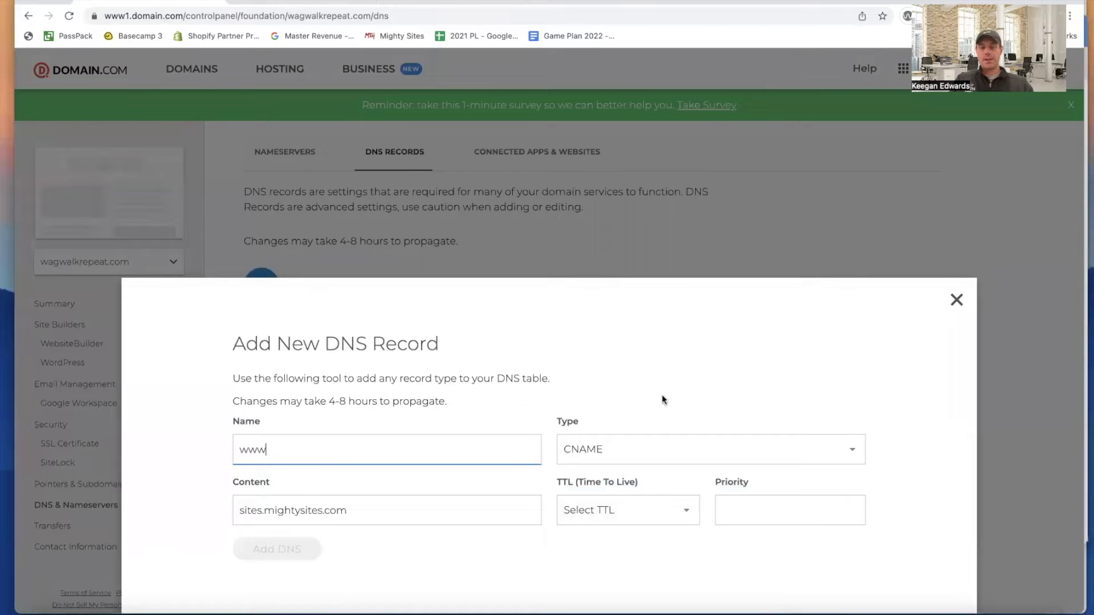
{"action": "left_click", "coordinate": [615, 500]}
{"action": "left_click", "coordinate": [652, 517]}
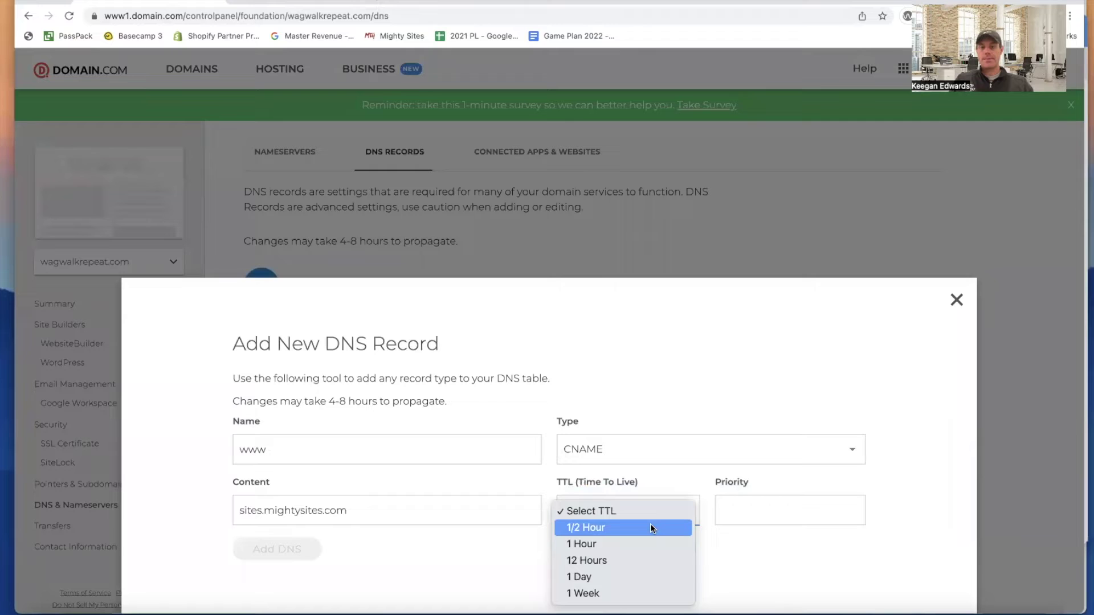
{"action": "left_click", "coordinate": [649, 524]}
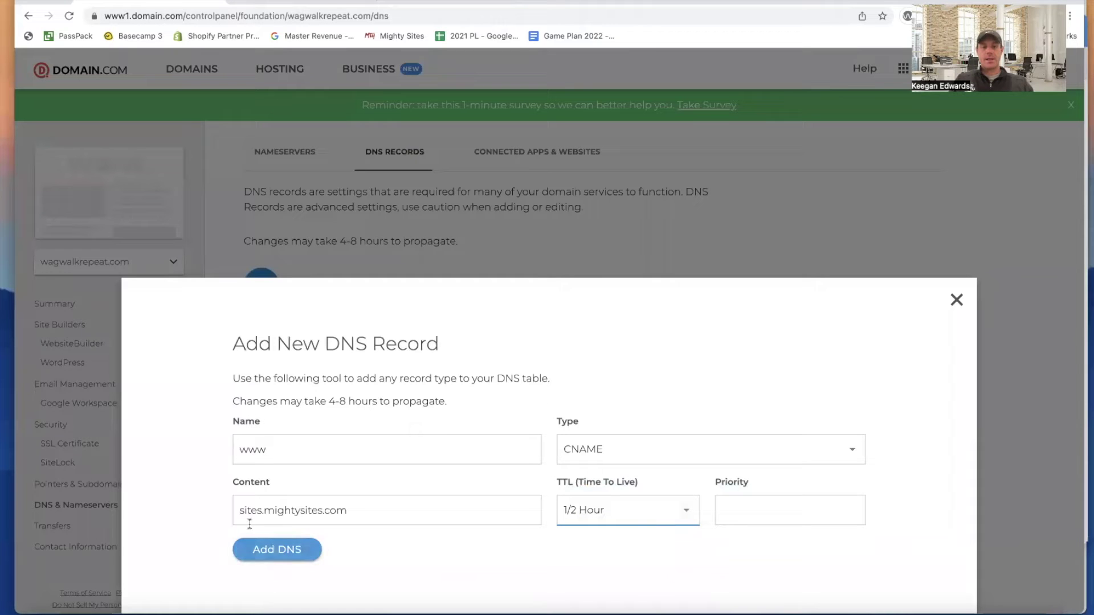
{"action": "left_click", "coordinate": [286, 549]}
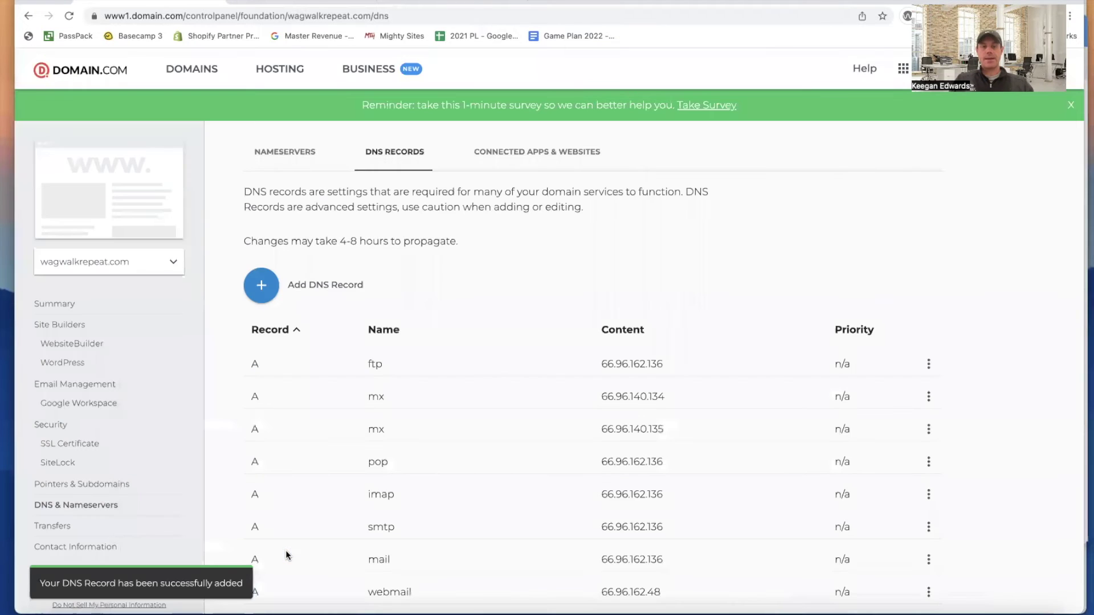
{"action": "scroll", "coordinate": [309, 461], "scroll_direction": "down", "scroll_amount": 8}
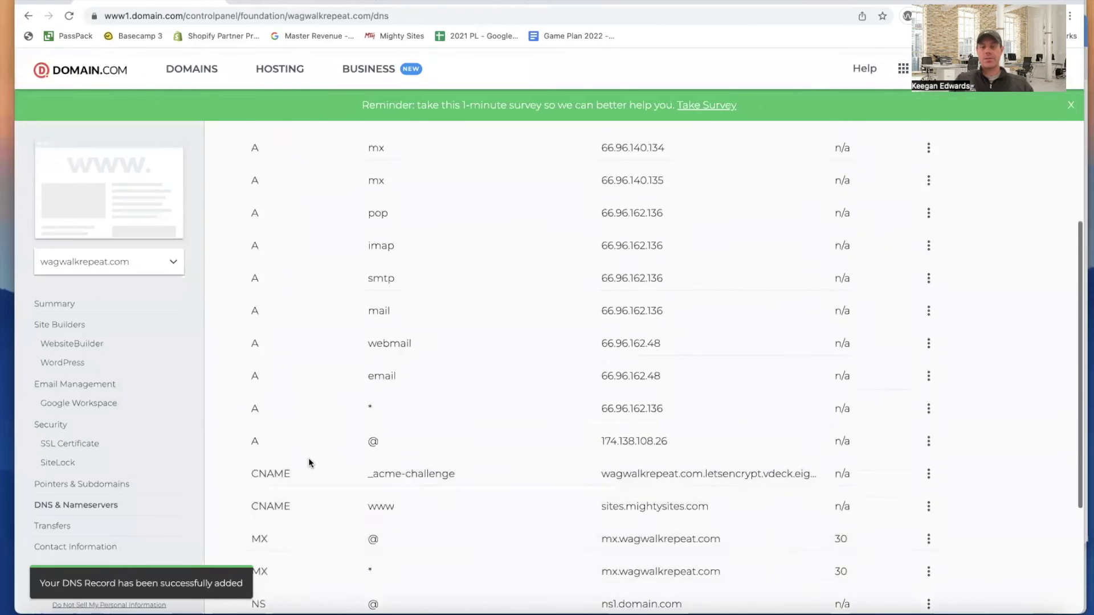
{"action": "scroll", "coordinate": [535, 376], "scroll_direction": "up", "scroll_amount": 6}
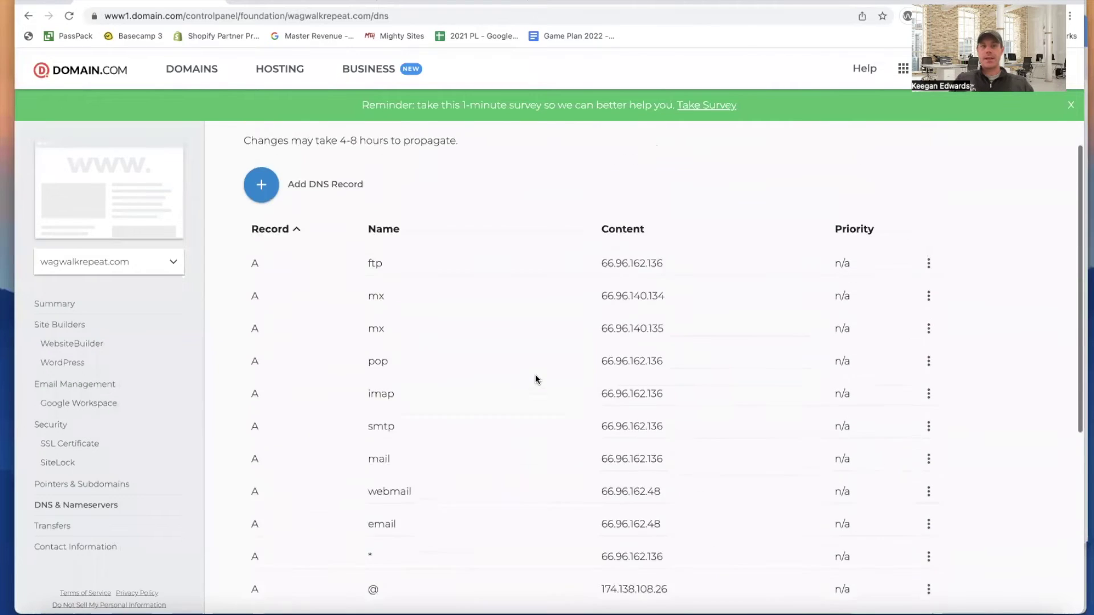
- Mark the DNS updates completed and reopen the wagwalkrepeat.com domain page, now showing Processing
{"action": "scroll", "coordinate": [535, 374], "scroll_direction": "up", "scroll_amount": 1}
{"action": "key", "text": "ctrl+Tab"}
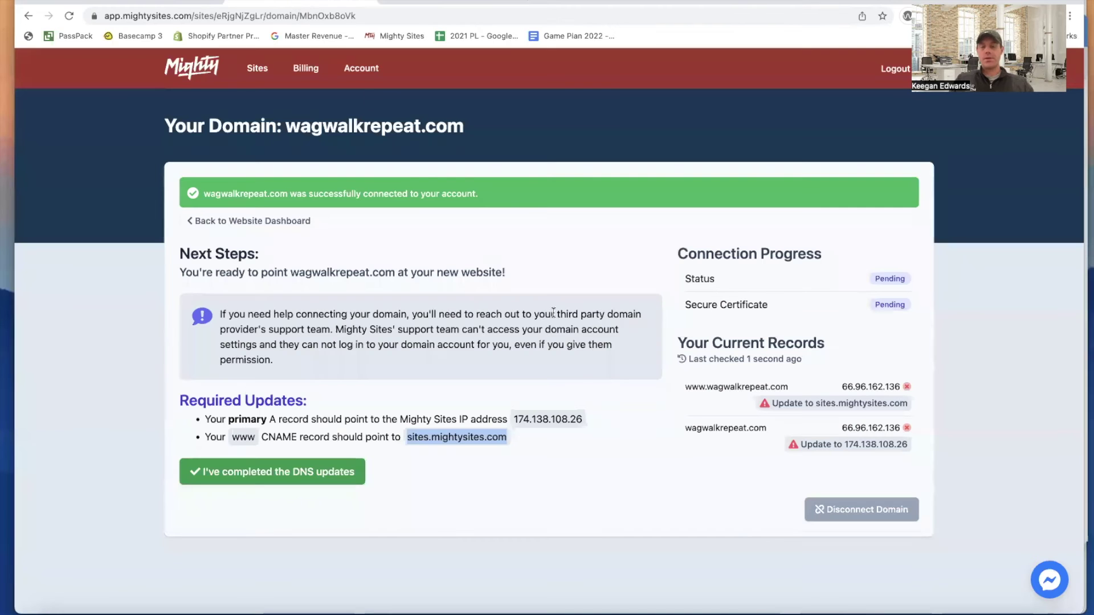
{"action": "left_click", "coordinate": [294, 480]}
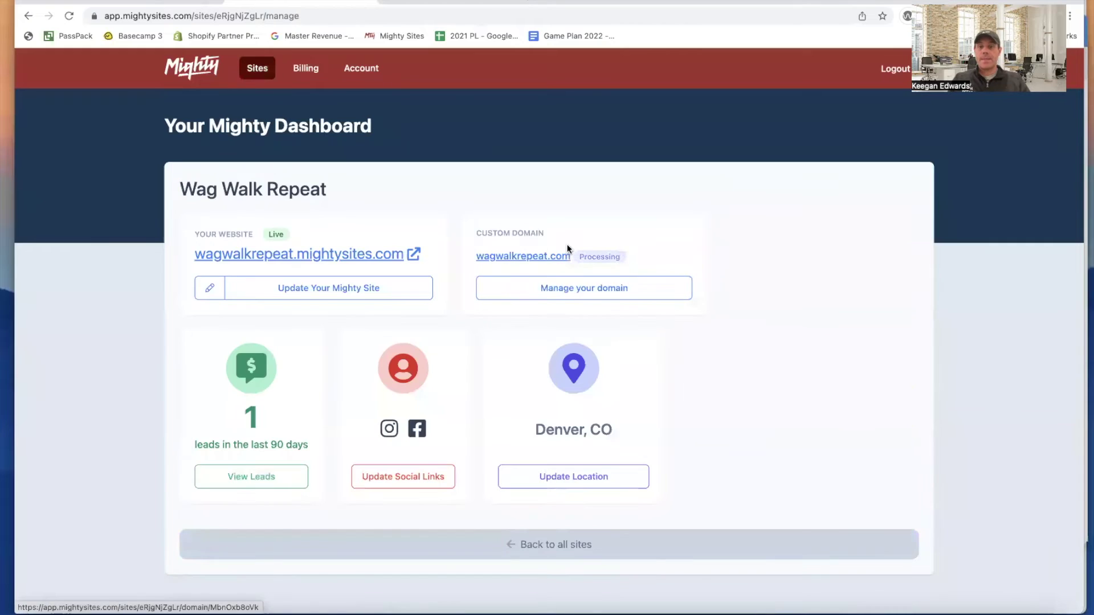
{"action": "left_click", "coordinate": [575, 288]}
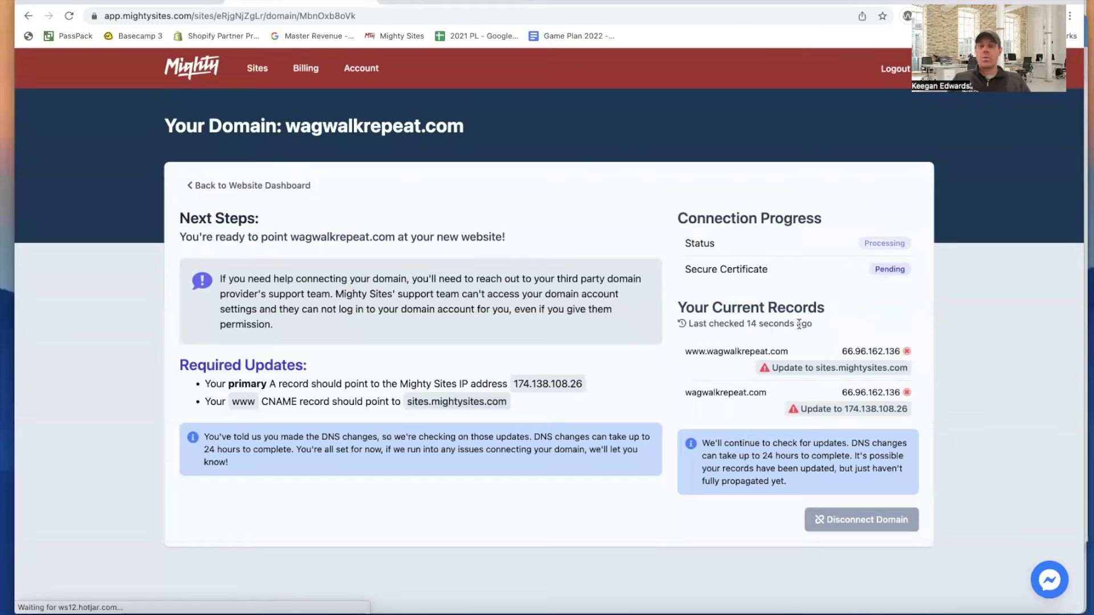
- Search Google for 'ip status checker' in a new tab
{"action": "left_click", "coordinate": [540, 2]}
{"action": "left_click", "coordinate": [518, 14]}
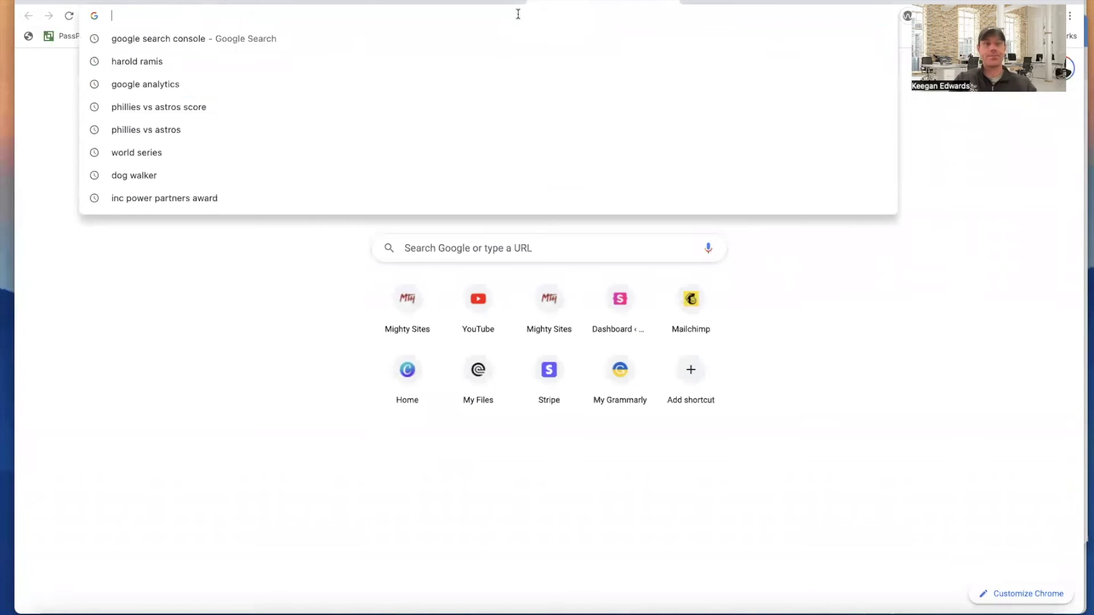
{"action": "type", "text": "ip status "}
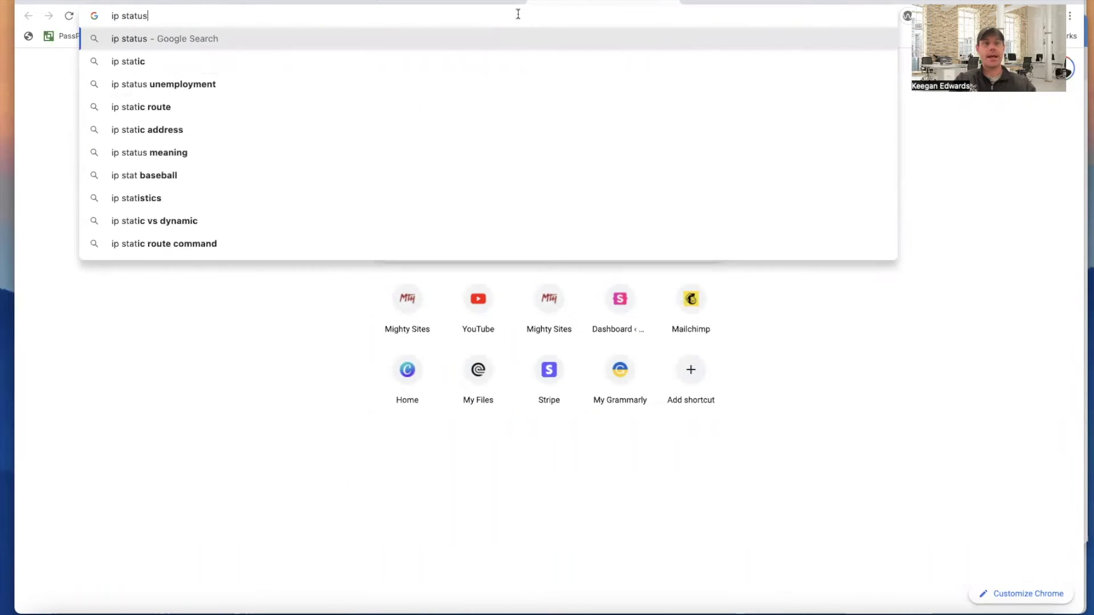
{"action": "type", "text": "checker"}
{"action": "key", "text": "Return"}
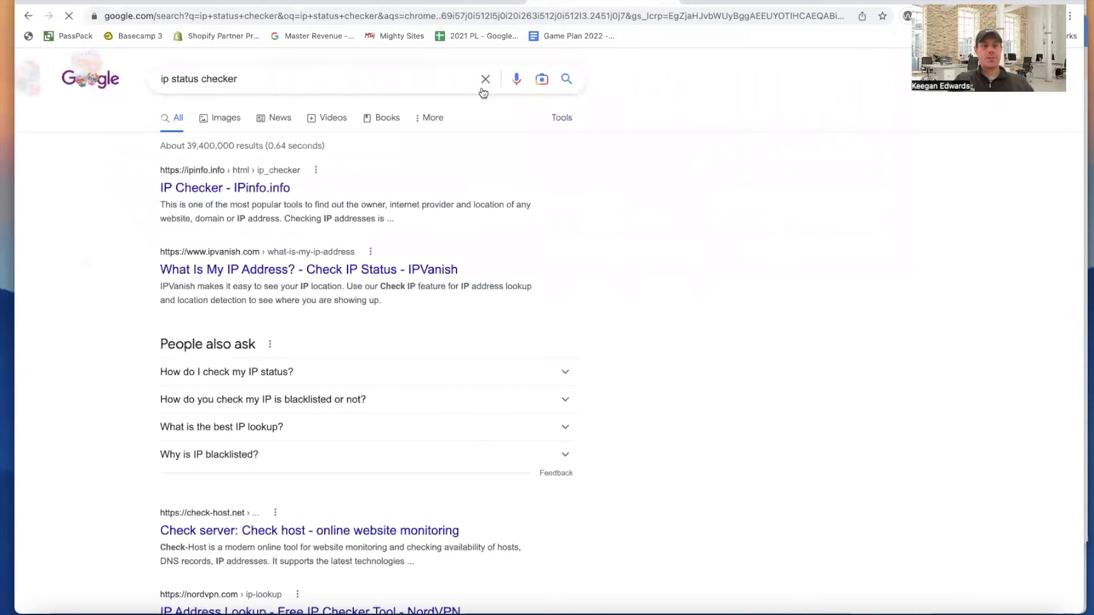
{"action": "scroll", "coordinate": [329, 201], "scroll_direction": "down", "scroll_amount": 3}
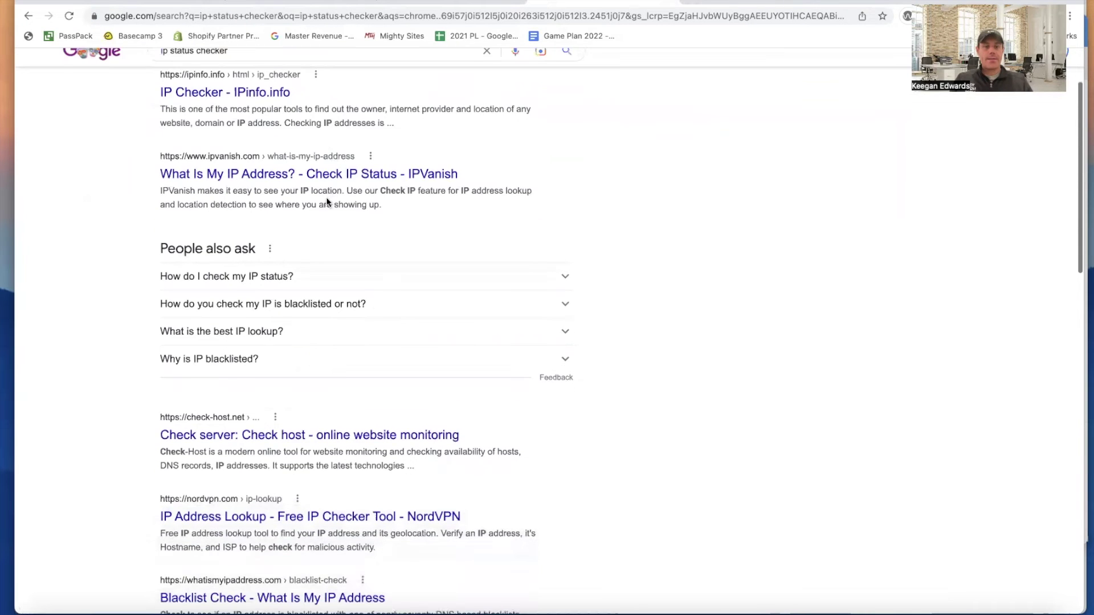
{"action": "scroll", "coordinate": [326, 205], "scroll_direction": "down", "scroll_amount": 5}
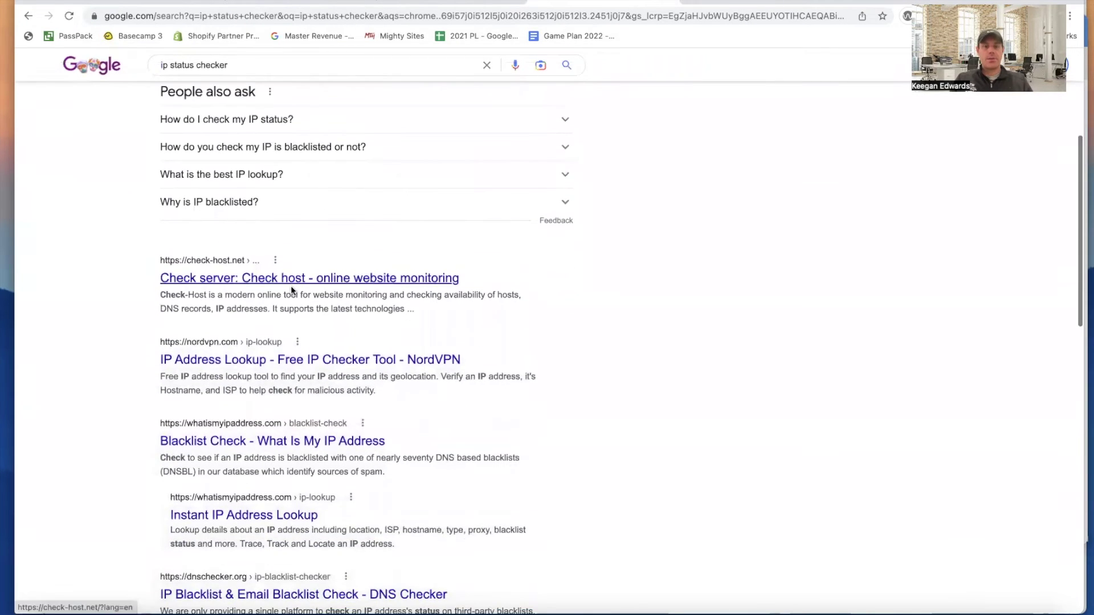
{"action": "scroll", "coordinate": [292, 292], "scroll_direction": "up", "scroll_amount": 8}
- Search for 'dns propagation' instead and open the DNS Checker result
{"action": "left_click", "coordinate": [265, 76]}
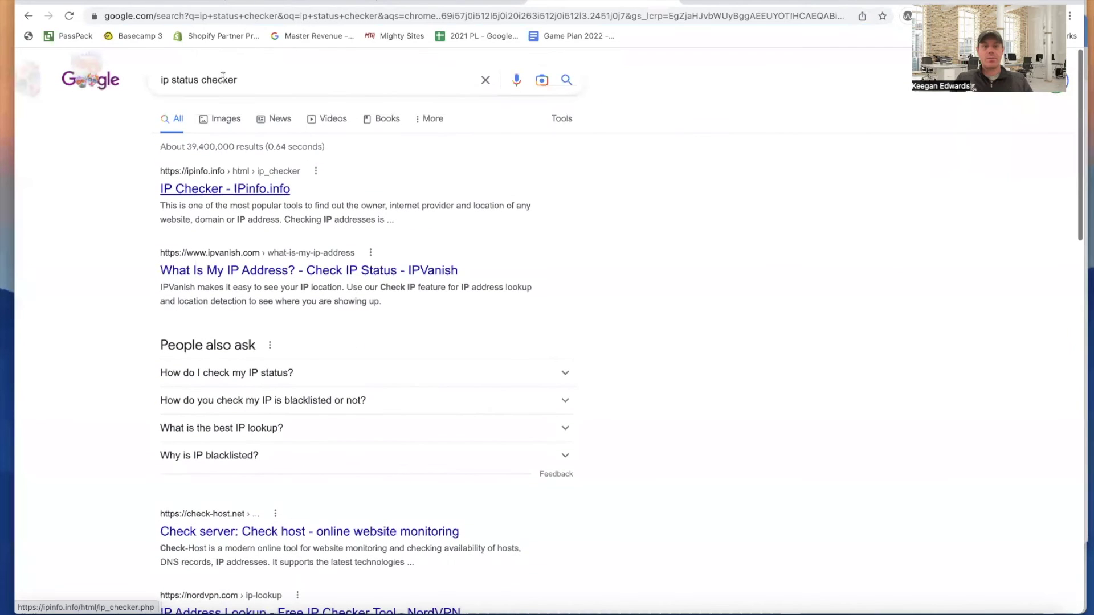
{"action": "key", "text": "super+a"}
{"action": "type", "text": "dns"}
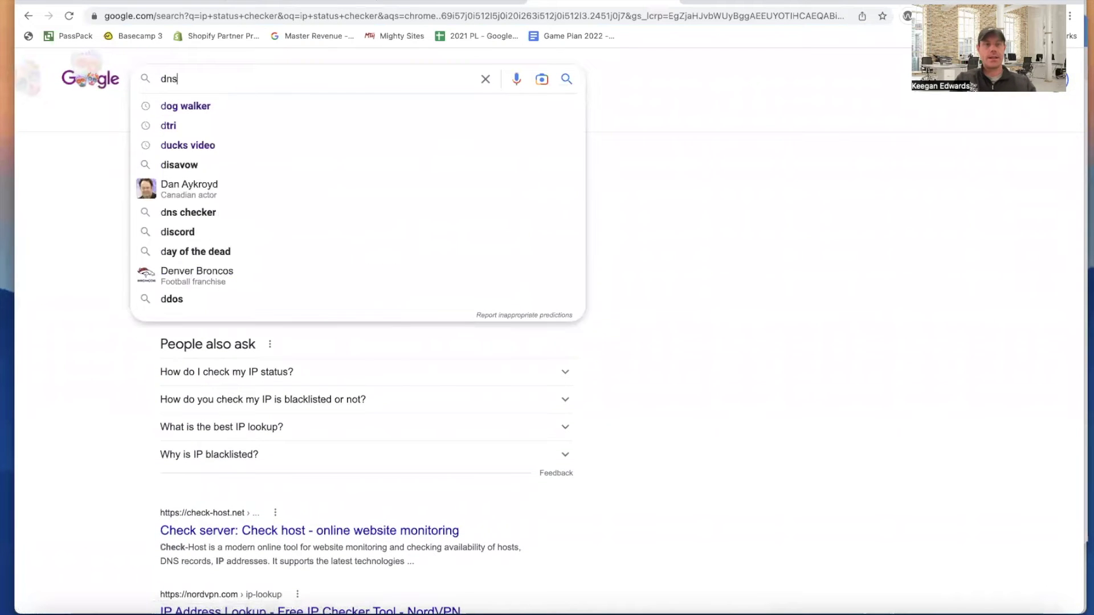
{"action": "left_click", "coordinate": [178, 101]}
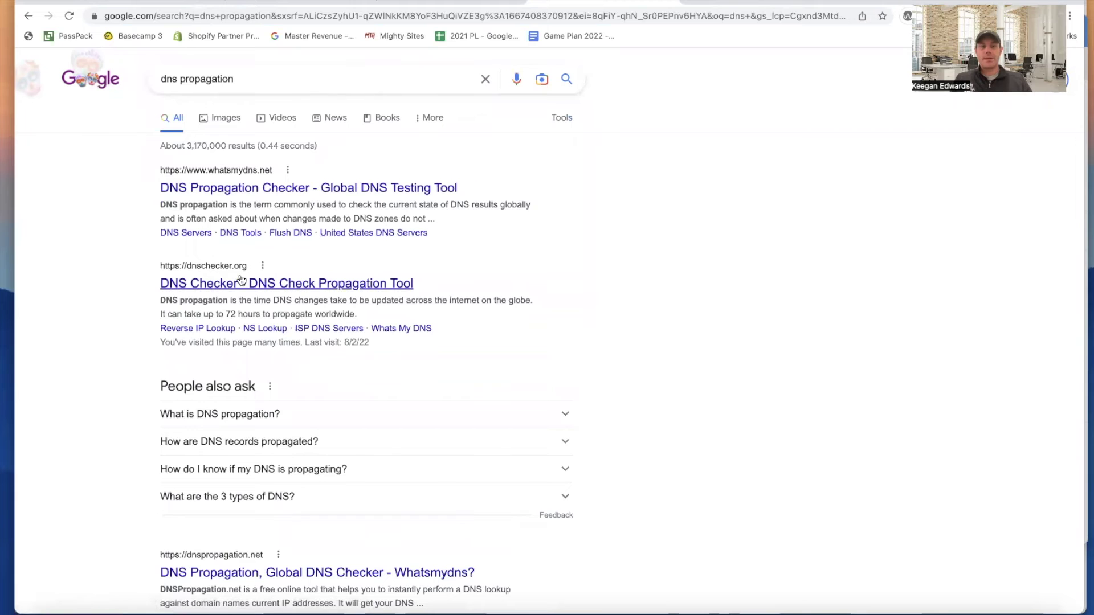
{"action": "scroll", "coordinate": [241, 279], "scroll_direction": "down", "scroll_amount": 1}
{"action": "left_click", "coordinate": [251, 256]}
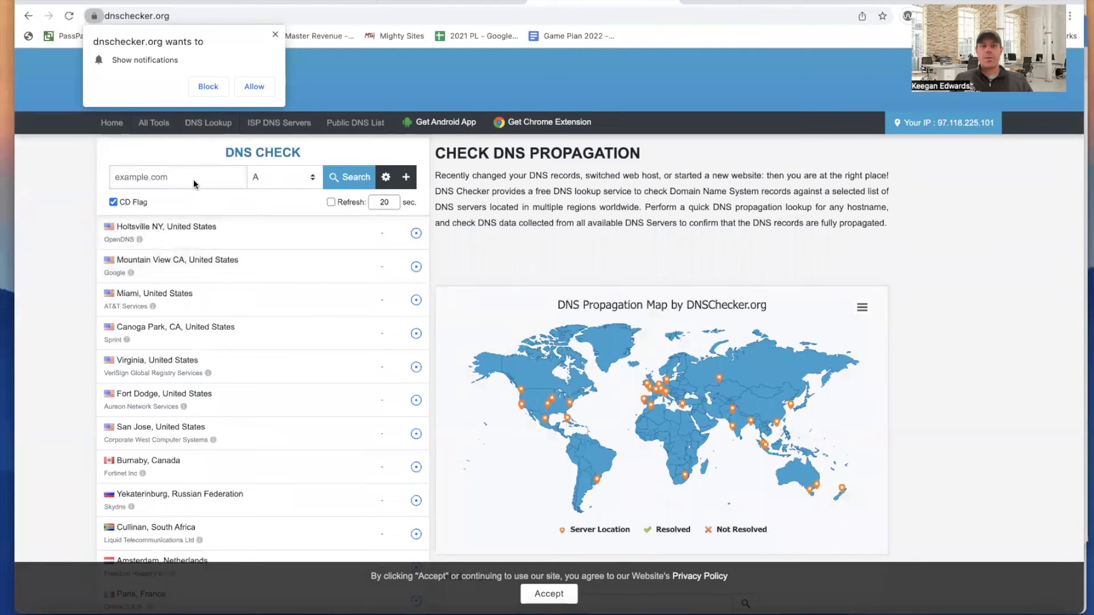
- Dismiss DNS Checker's notification prompt and review the domain's records on the other tabs
{"action": "left_click", "coordinate": [275, 35]}
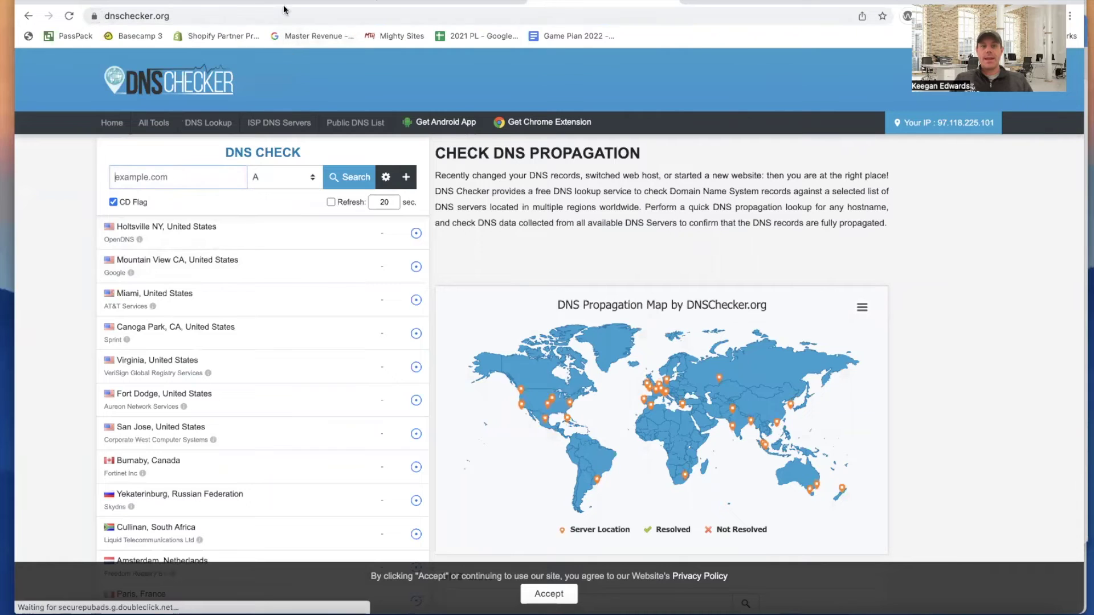
{"action": "left_click", "coordinate": [302, 2]}
{"action": "left_click", "coordinate": [150, 2]}
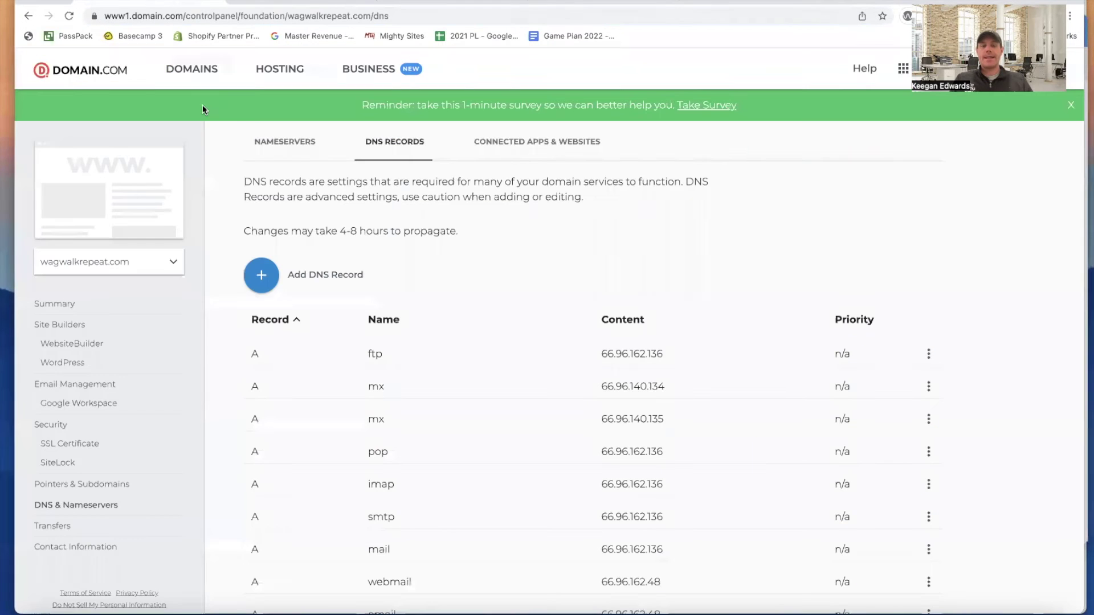
{"action": "left_click", "coordinate": [296, 3]}
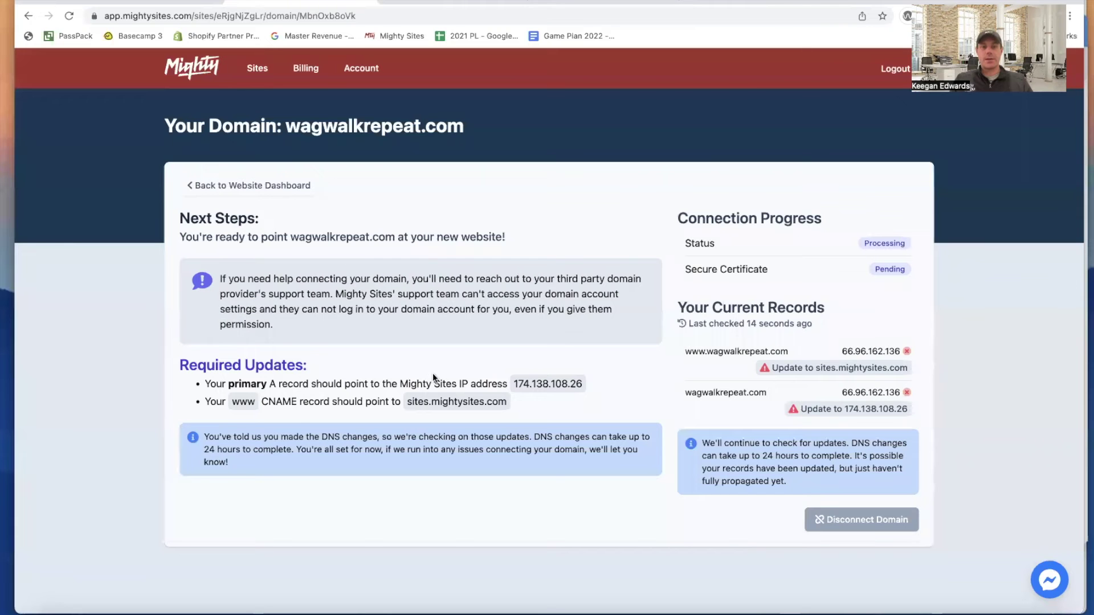
{"action": "left_click", "coordinate": [490, 2]}
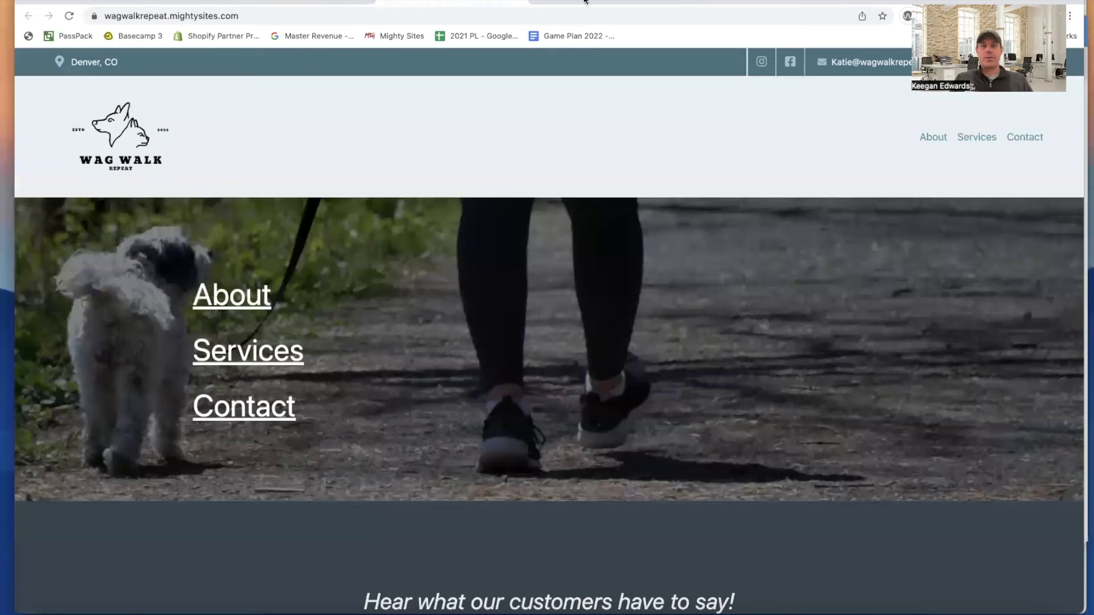
{"action": "left_click", "coordinate": [608, 3]}
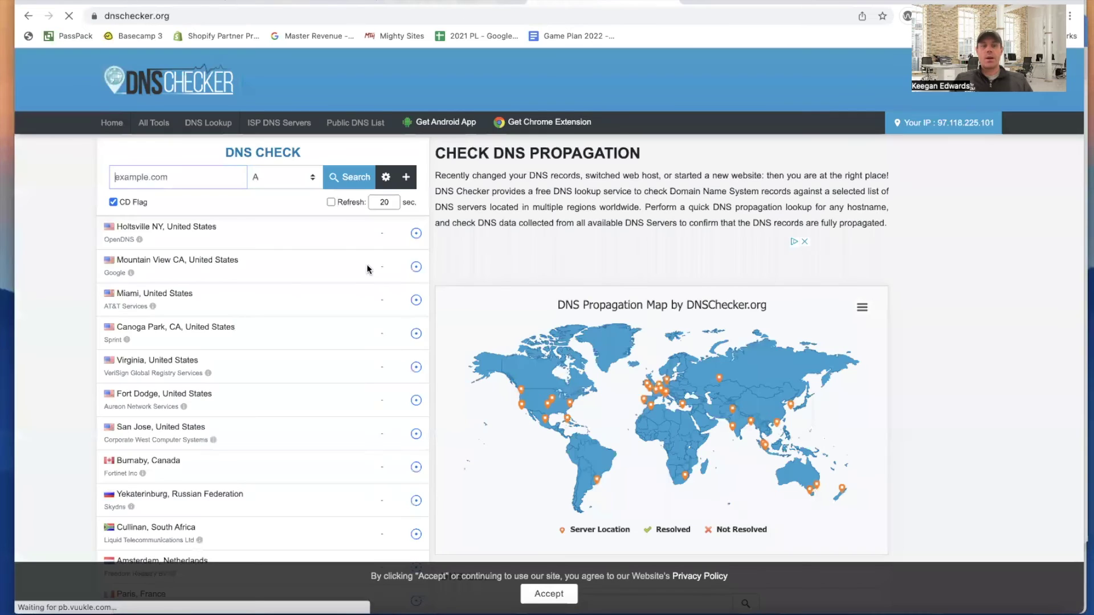
- Run an A-record check for wagwalkrepeat.com, which still resolves to 66.96.162.136 everywhere
{"action": "left_click", "coordinate": [208, 180]}
{"action": "type", "text": "wagwalk"}
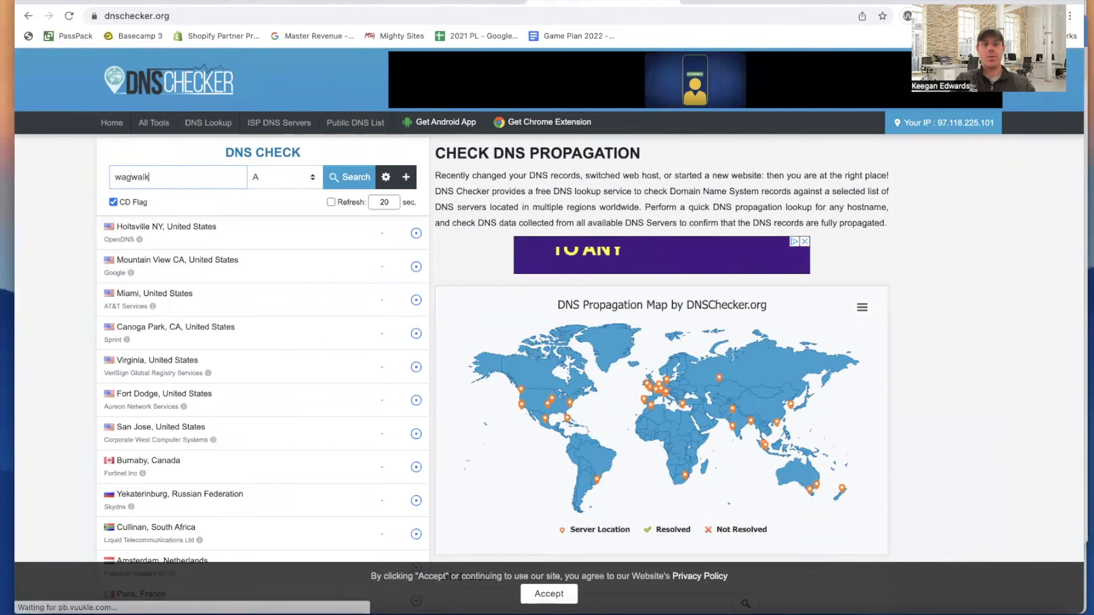
{"action": "type", "text": "repeat.c"}
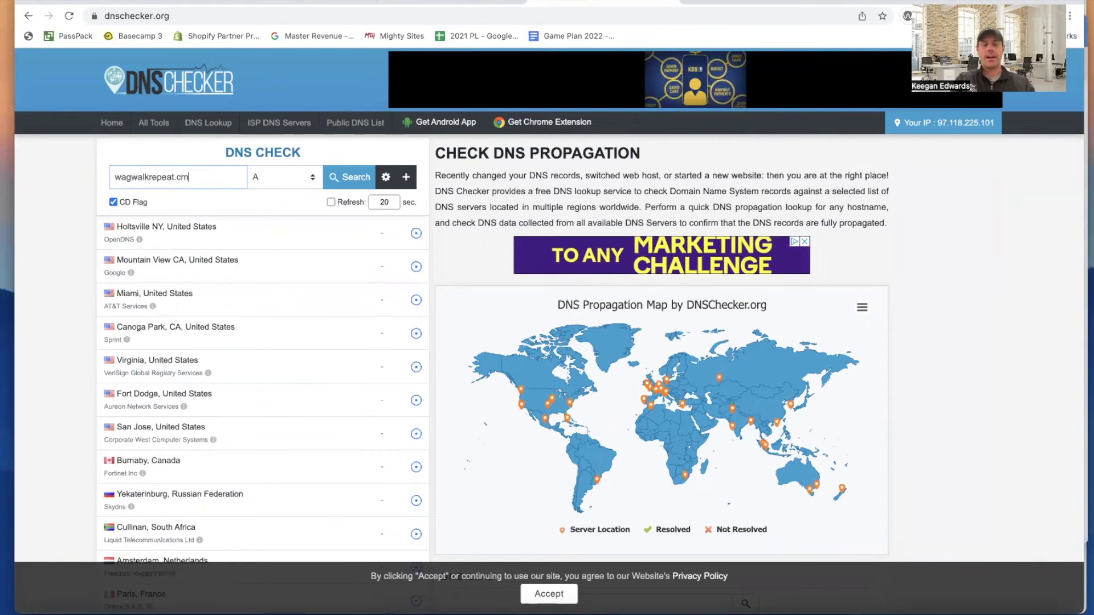
{"action": "type", "text": "om"}
{"action": "key", "text": "Return"}
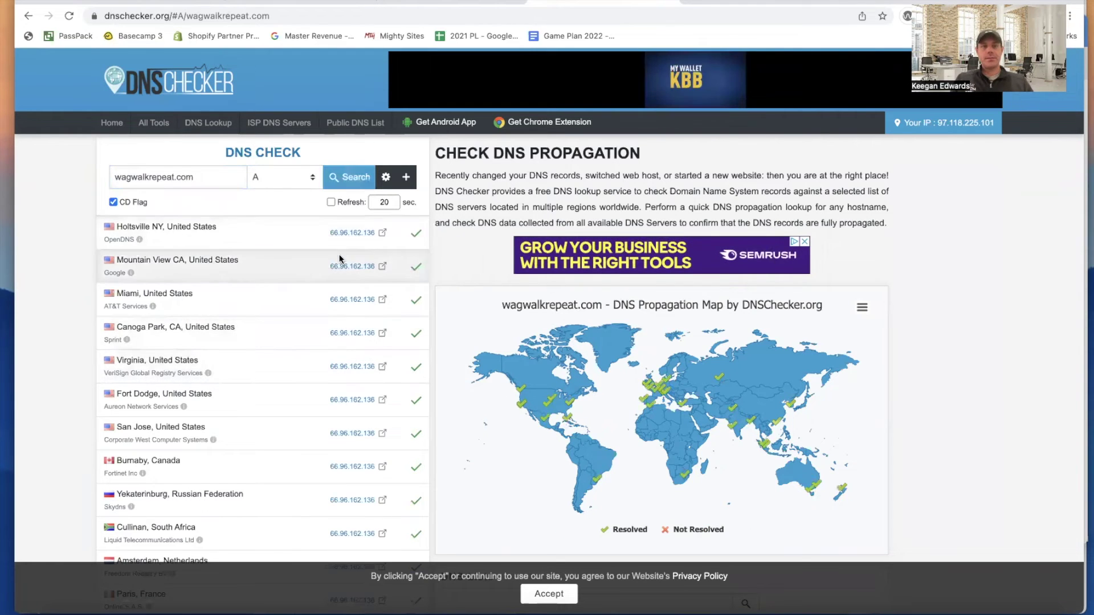
{"action": "key", "text": "ctrl+shift+Tab"}
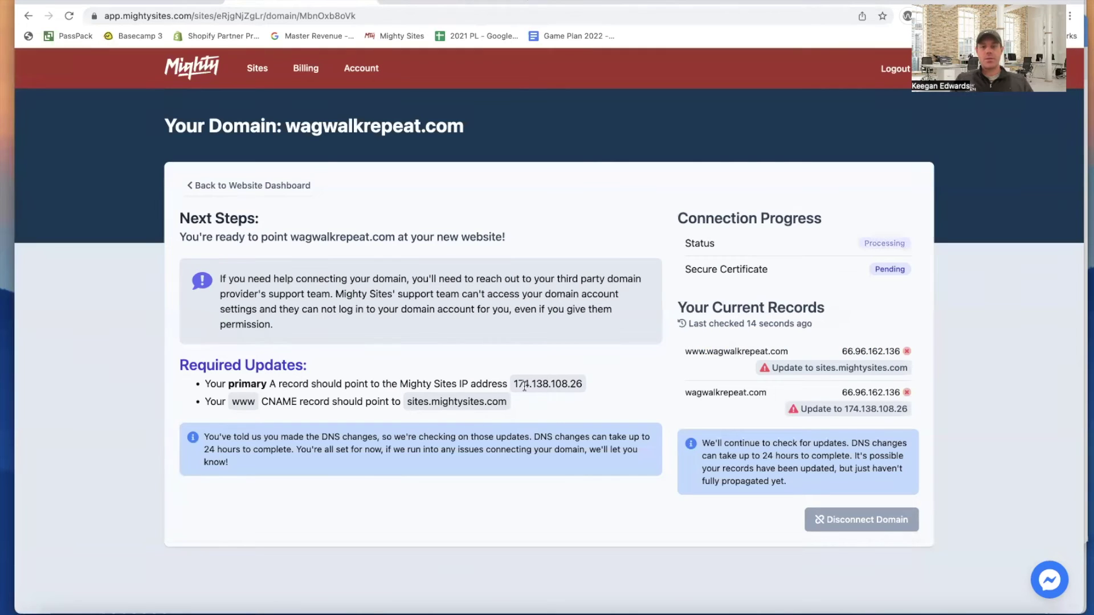
{"action": "key", "text": "ctrl+Tab"}
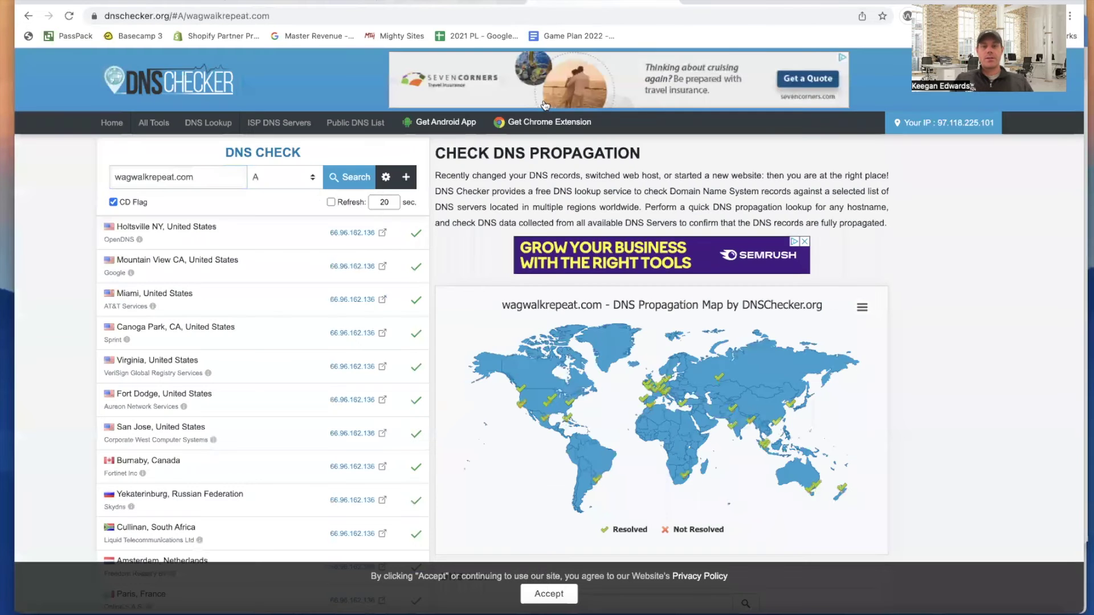
{"action": "scroll", "coordinate": [353, 303], "scroll_direction": "down", "scroll_amount": 5}
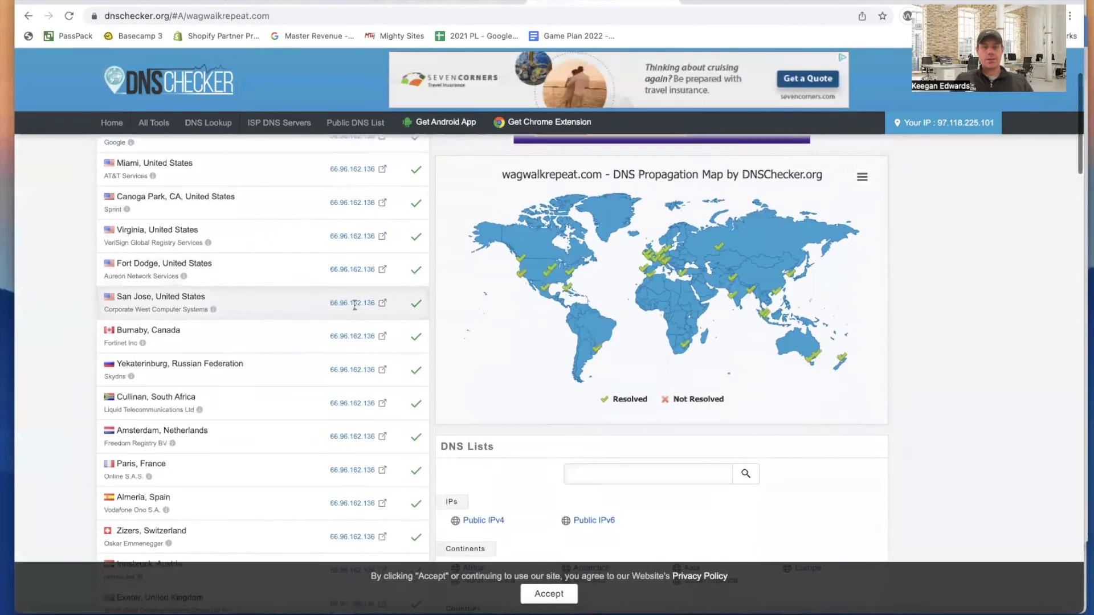
{"action": "scroll", "coordinate": [348, 306], "scroll_direction": "down", "scroll_amount": 7}
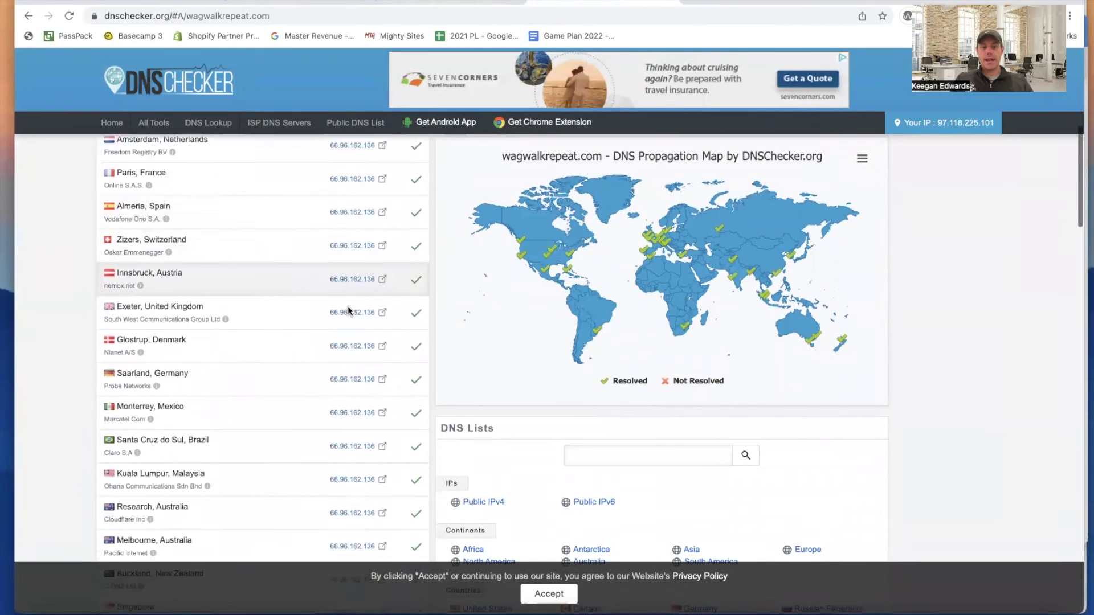
{"action": "scroll", "coordinate": [348, 310], "scroll_direction": "down", "scroll_amount": 5}
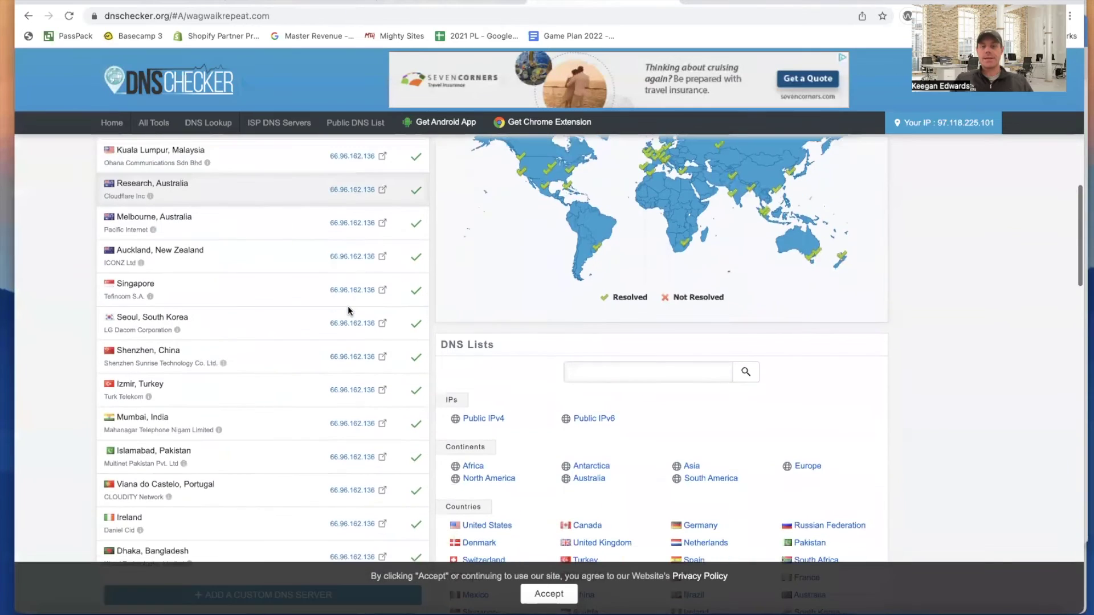
{"action": "scroll", "coordinate": [347, 306], "scroll_direction": "up", "scroll_amount": 15}
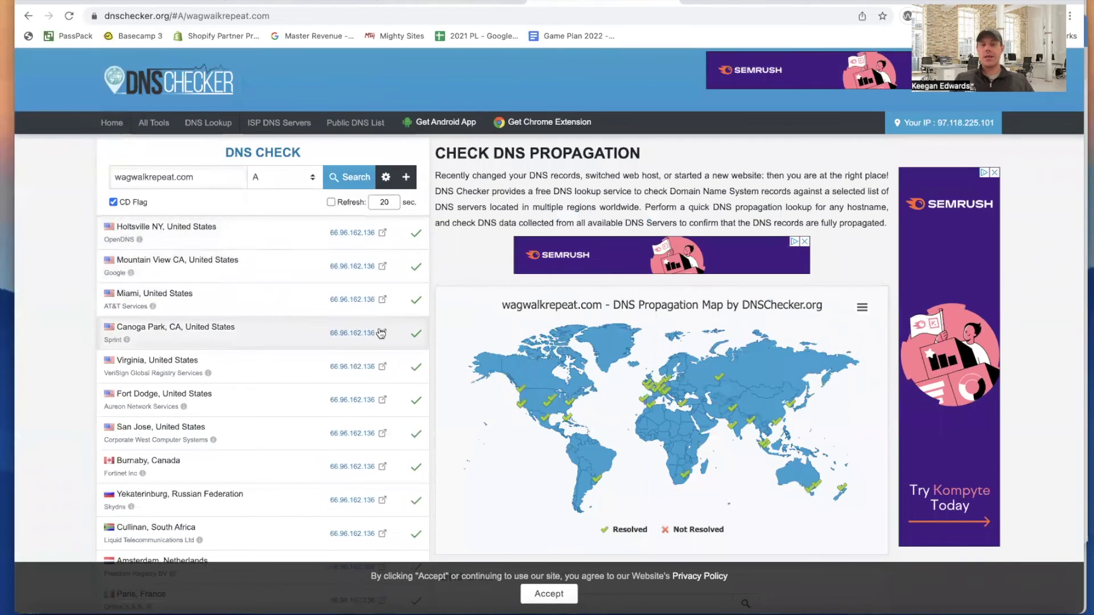
- Go back to the Wag Walk Repeat dashboard and confirm wagwalkrepeat.com still returns Forbidden
{"action": "left_click", "coordinate": [319, 2]}
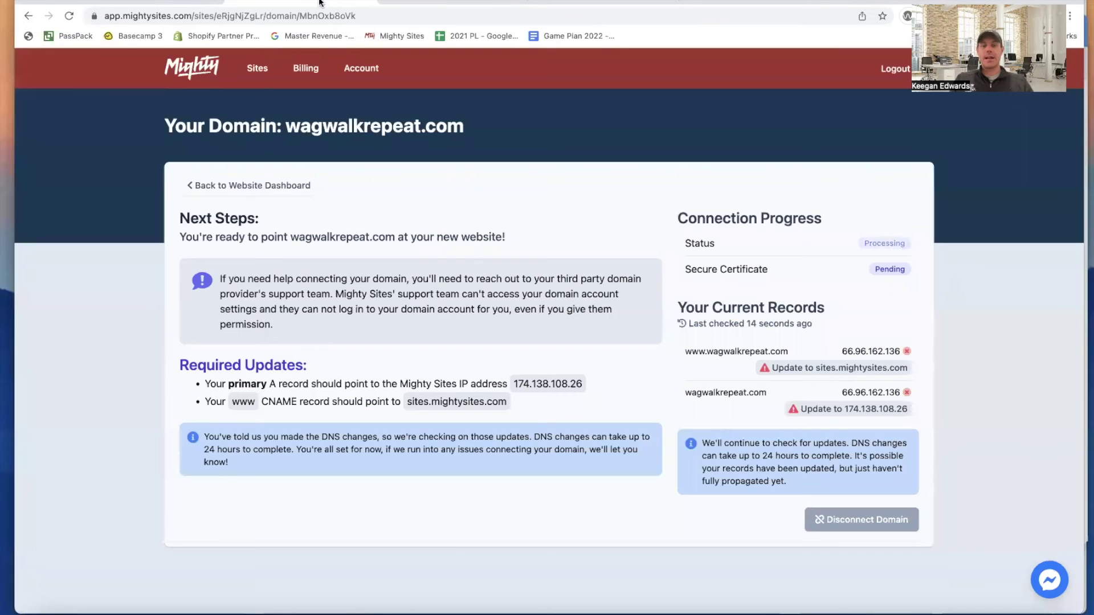
{"action": "left_click", "coordinate": [279, 185]}
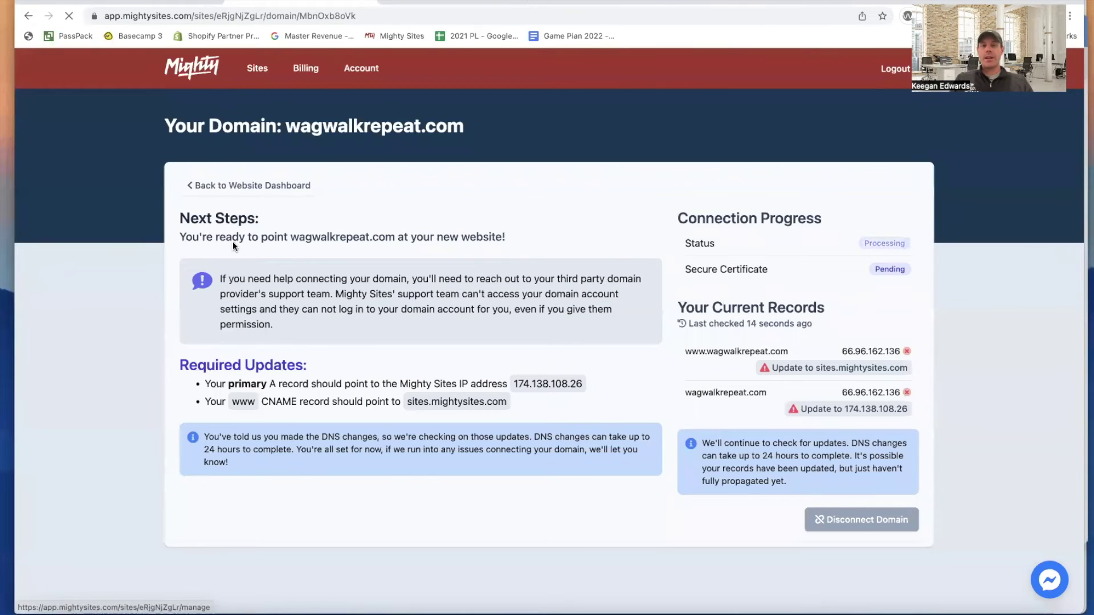
{"action": "left_click", "coordinate": [694, 4]}
{"action": "type", "text": "wag"}
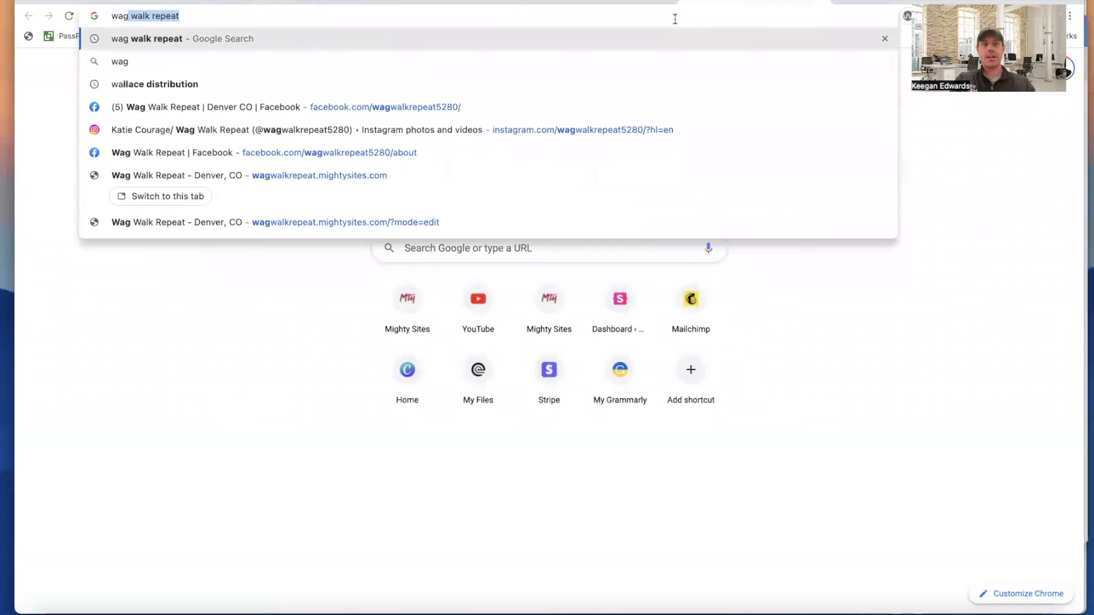
{"action": "type", "text": "walkrepeat.com"}
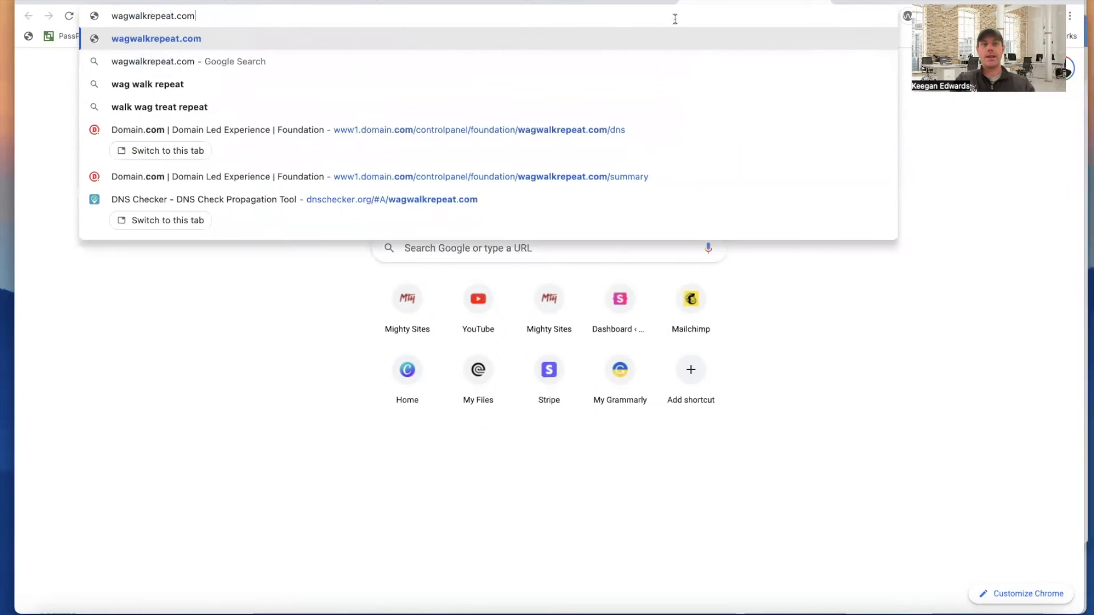
{"action": "key", "text": "Return"}
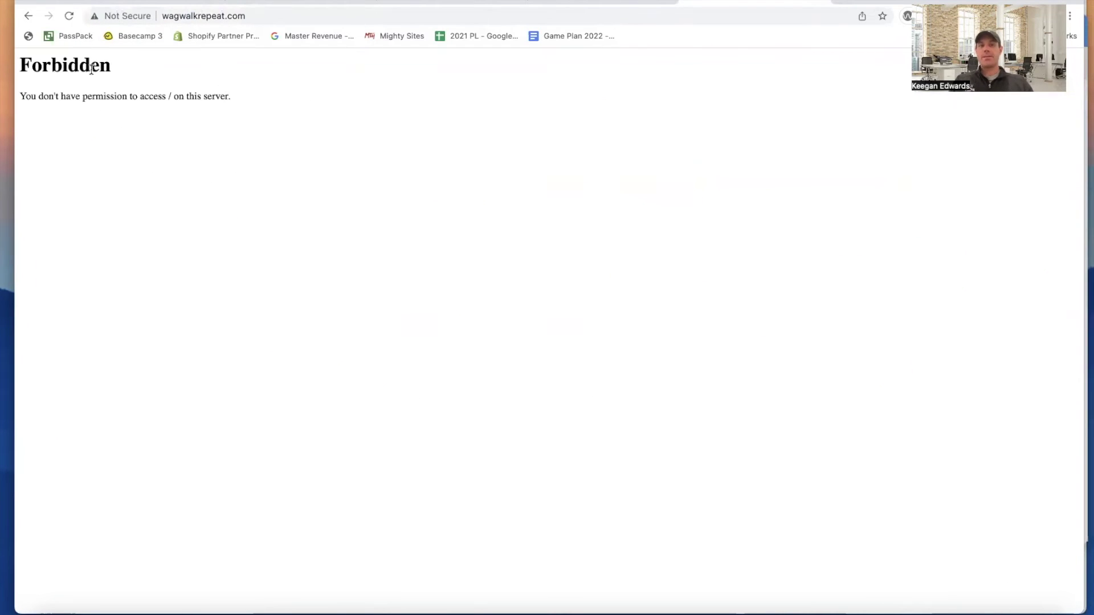
{"action": "left_click", "coordinate": [28, 16]}
{"action": "left_click", "coordinate": [646, 5]}
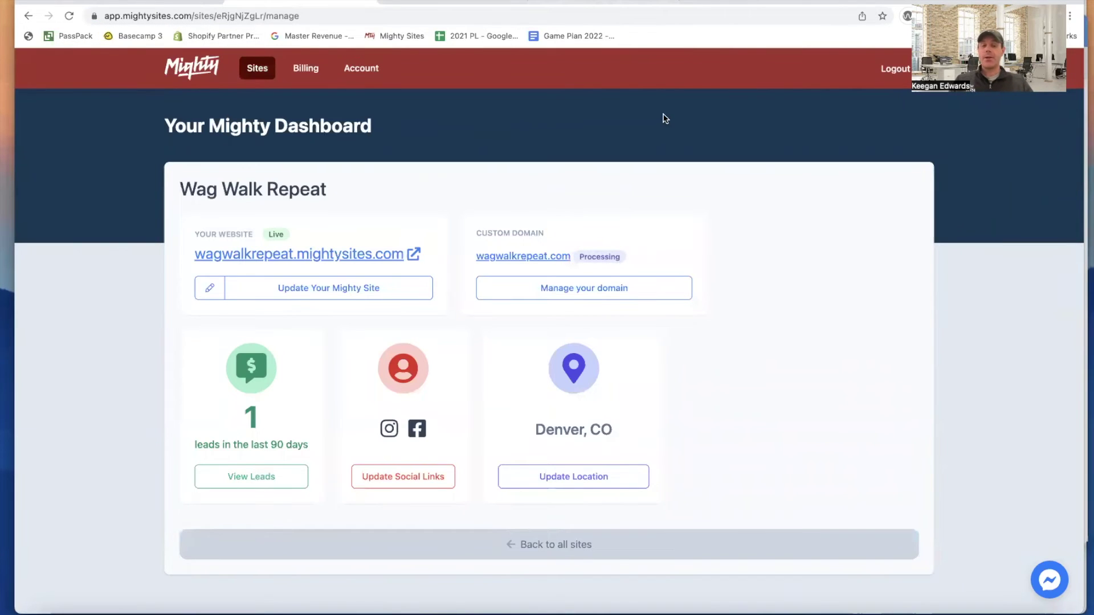
- Rerun the wagwalkrepeat.com A-record check, now resolving to 174.138.108.26 worldwide
{"action": "left_click", "coordinate": [604, 5]}
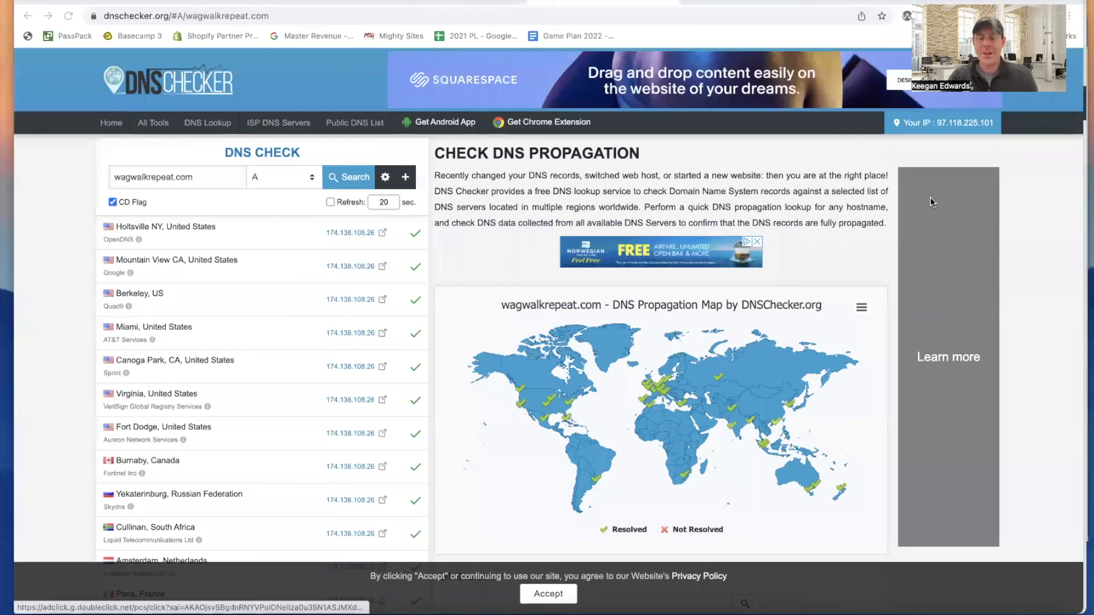
{"action": "key", "text": "XF86AudioRaiseVolume"}
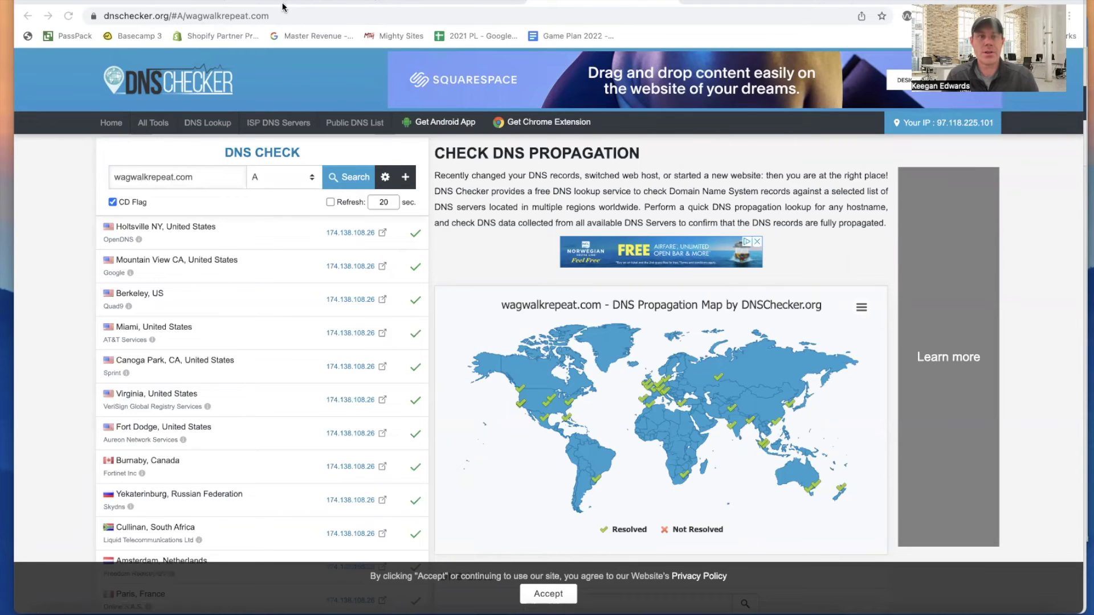
{"action": "left_click", "coordinate": [354, 185]}
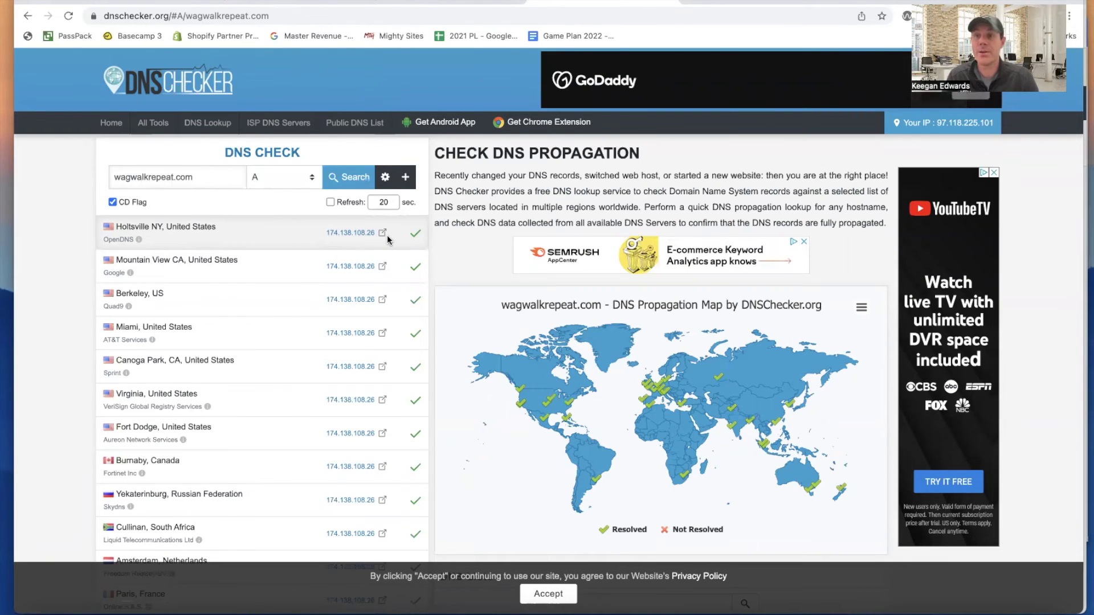
{"action": "scroll", "coordinate": [384, 308], "scroll_direction": "down", "scroll_amount": 5}
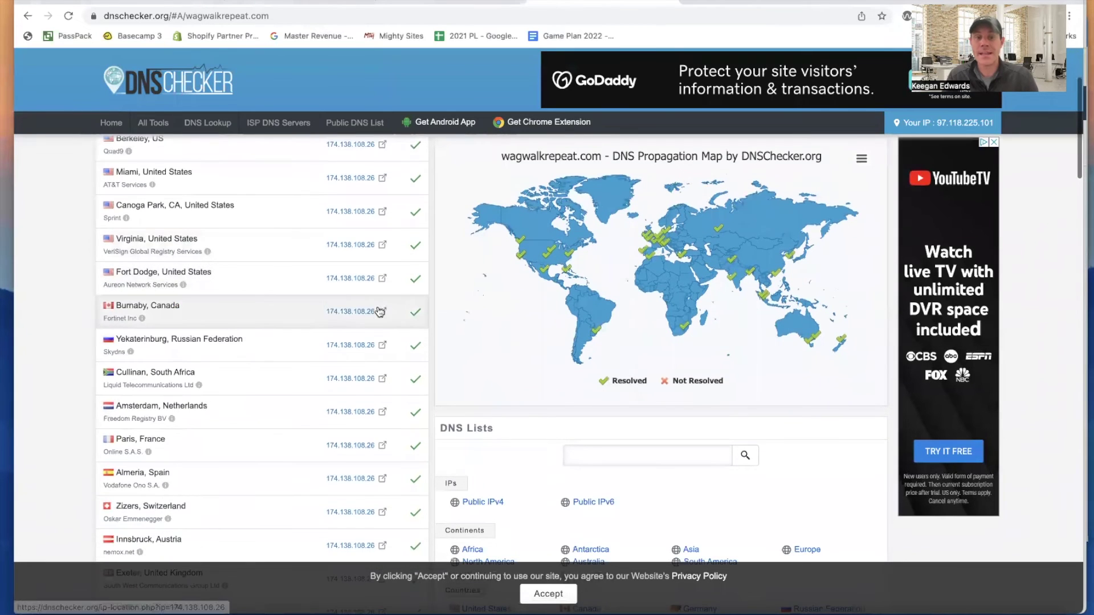
{"action": "scroll", "coordinate": [381, 328], "scroll_direction": "down", "scroll_amount": 3}
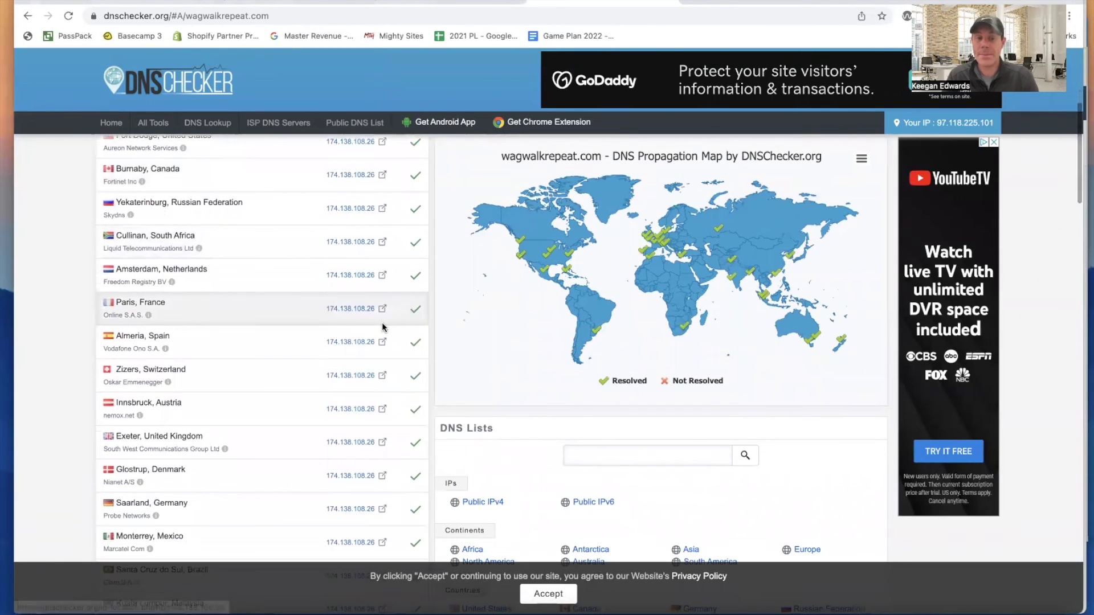
{"action": "scroll", "coordinate": [383, 327], "scroll_direction": "up", "scroll_amount": 8}
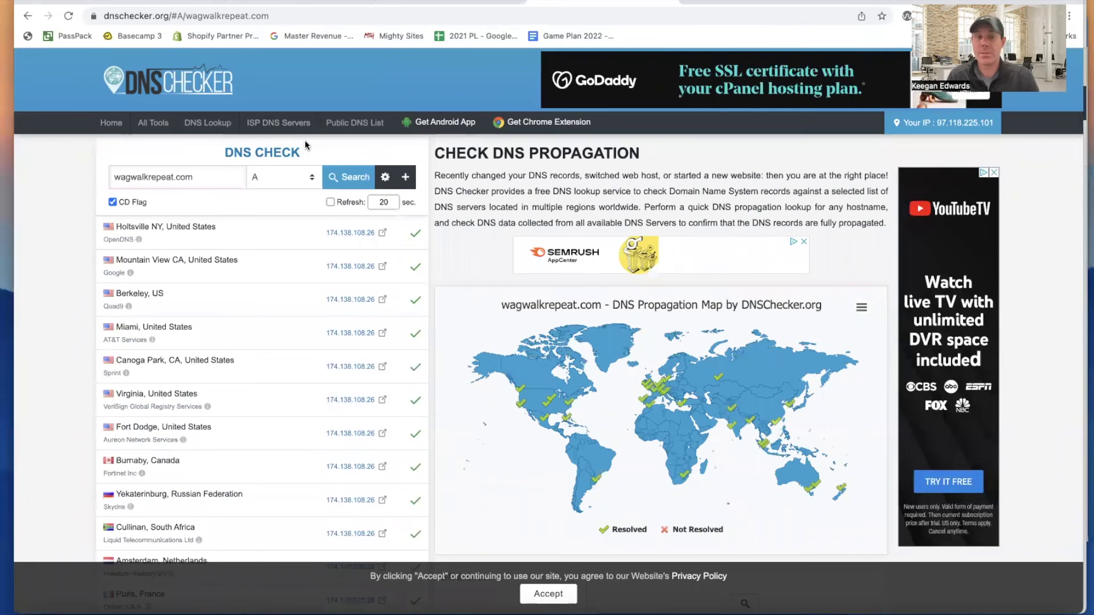
- Reopen the domain page showing wagwalkrepeat.com connected, then view its NET::ERR_CERT_COMMON_NAME_INVALID warning
{"action": "left_click", "coordinate": [288, 1]}
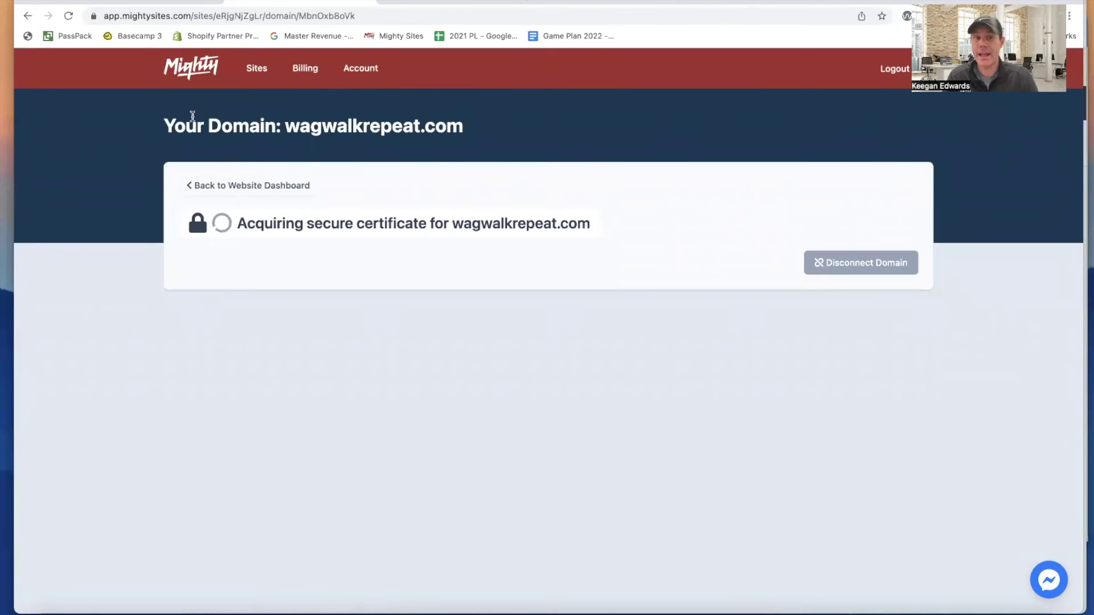
{"action": "left_click", "coordinate": [252, 185]}
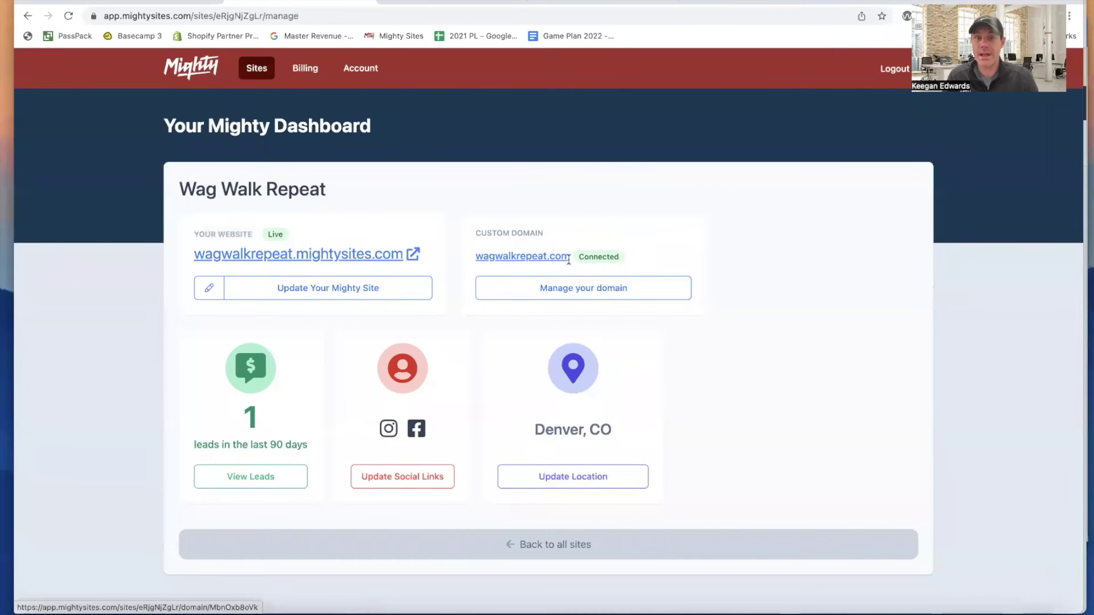
{"action": "left_click", "coordinate": [593, 287]}
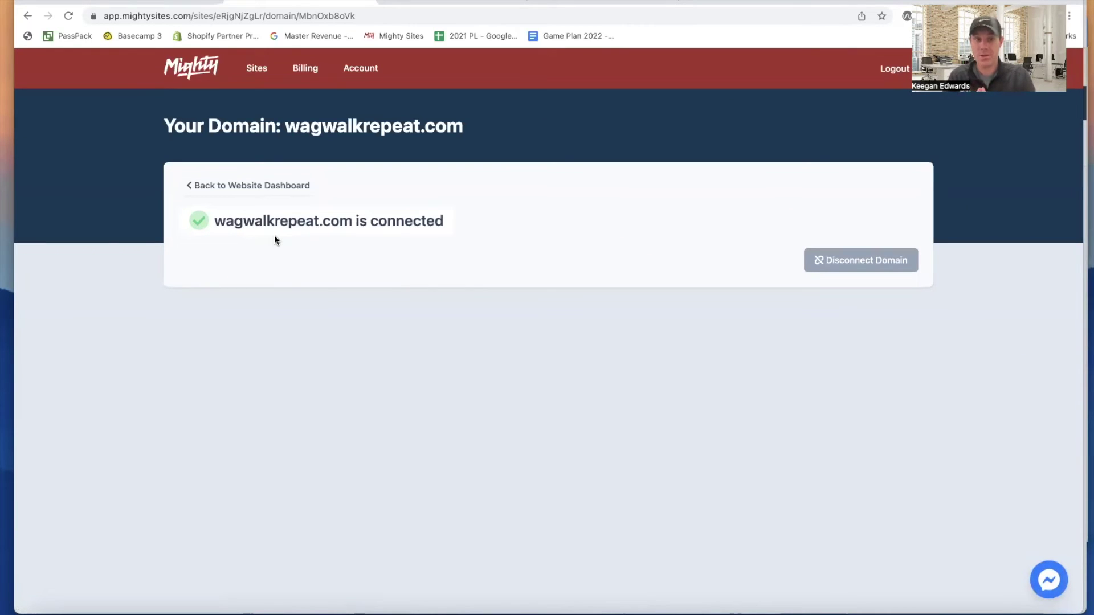
{"action": "left_click", "coordinate": [95, 18]}
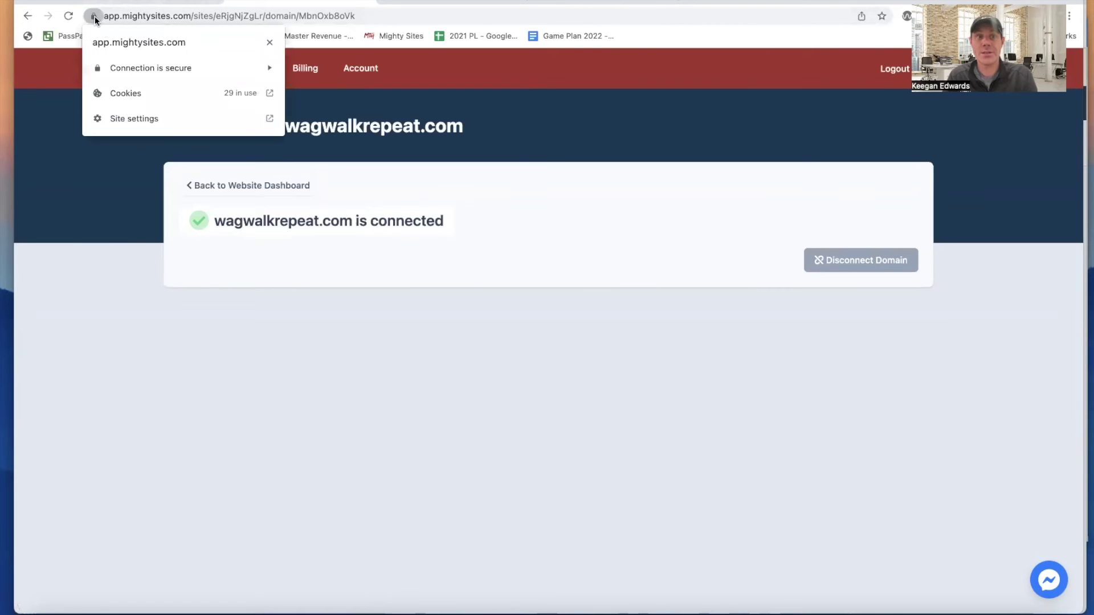
{"action": "left_click", "coordinate": [59, 108]}
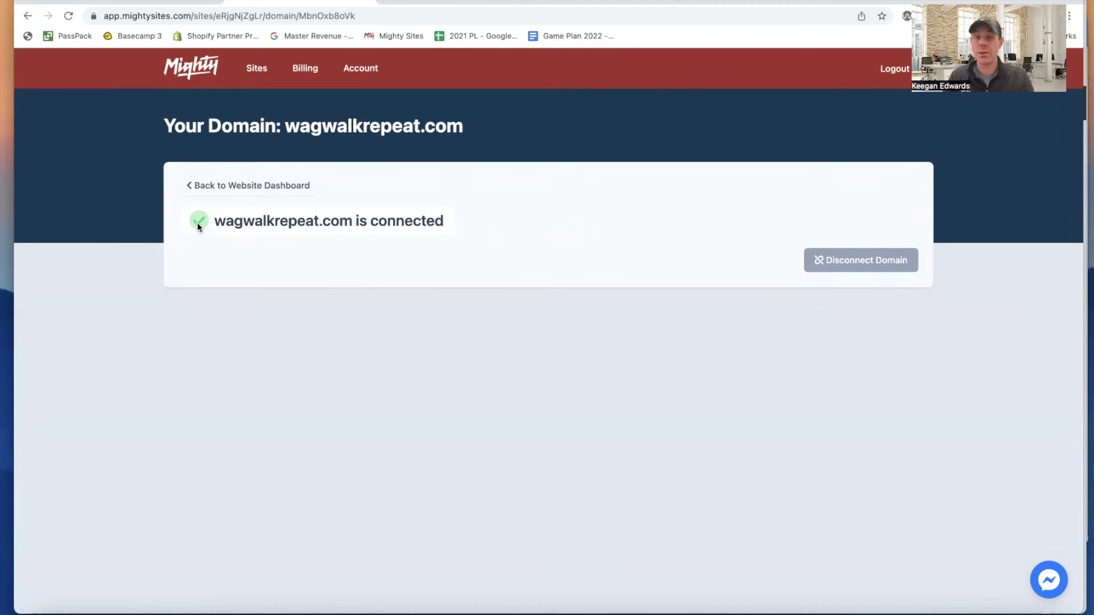
{"action": "left_click", "coordinate": [407, 2]}
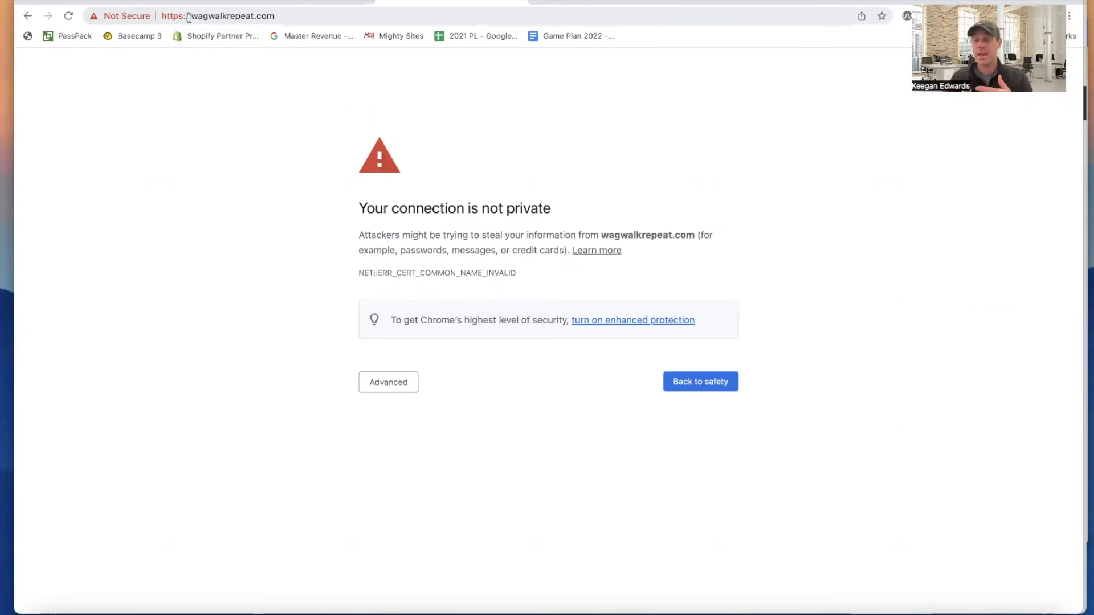
- Reload wagwalkrepeat.com so the Wag Walk Repeat site loads securely without the certificate warning
{"action": "left_click", "coordinate": [576, 3]}
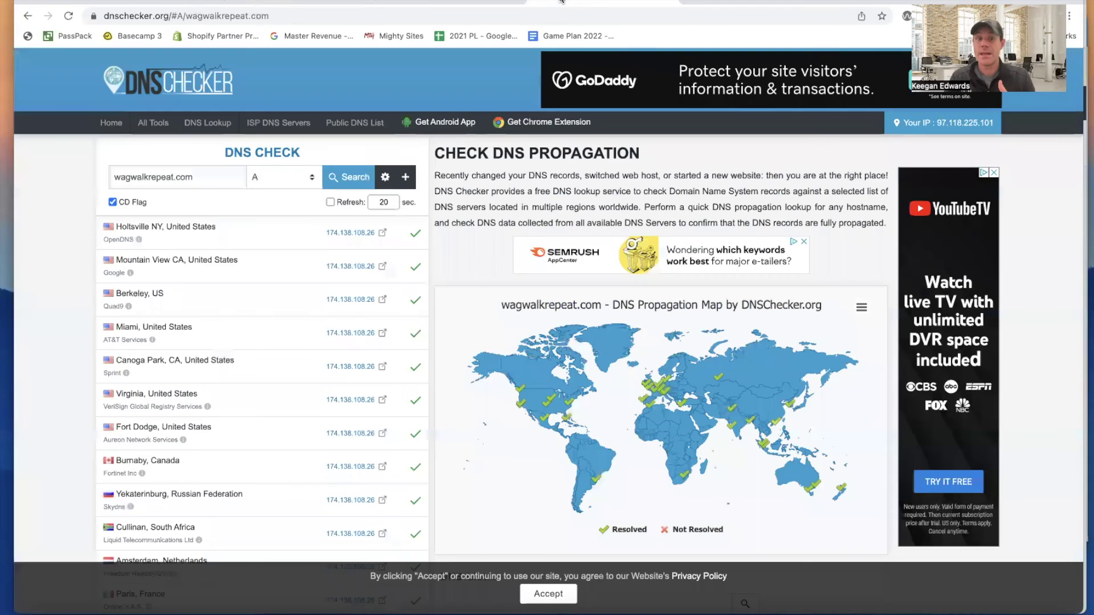
{"action": "left_click", "coordinate": [277, 1]}
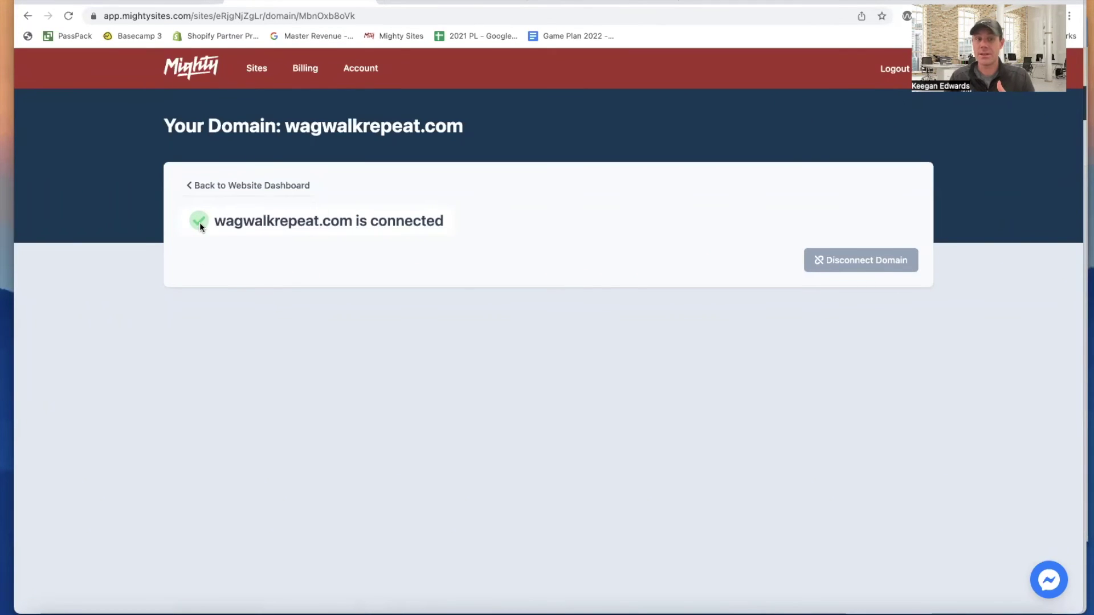
{"action": "left_click", "coordinate": [450, 2]}
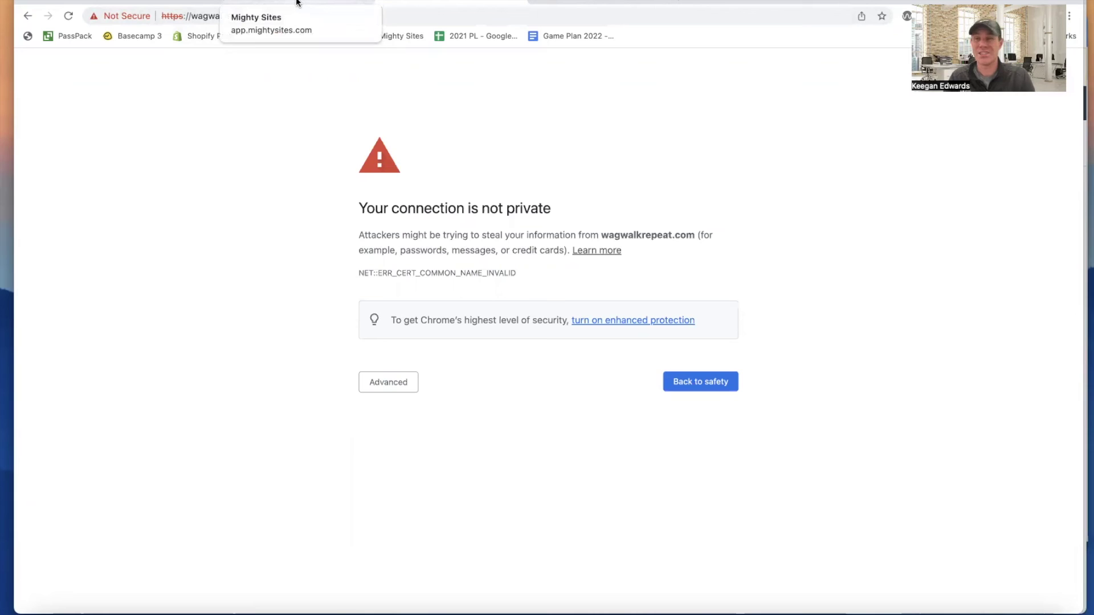
{"action": "left_click", "coordinate": [296, 3]}
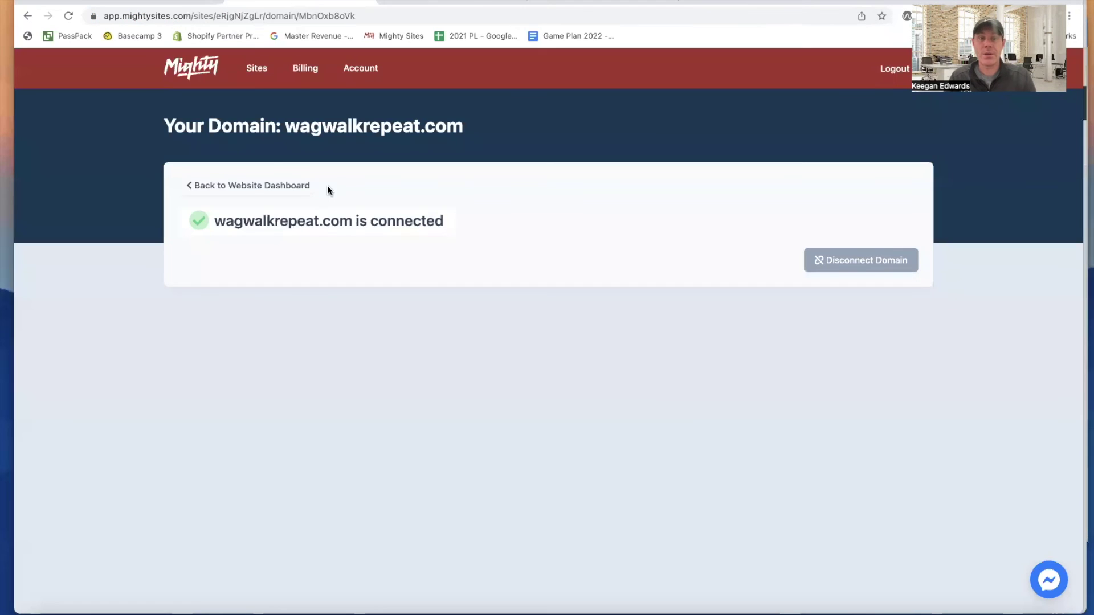
{"action": "left_click", "coordinate": [408, 1]}
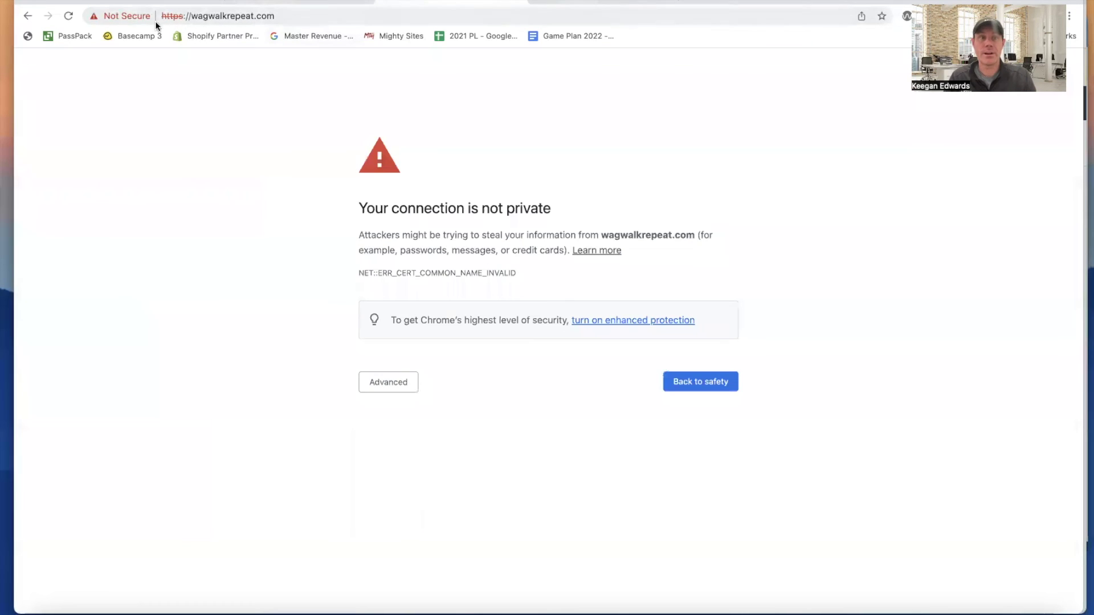
{"action": "left_click", "coordinate": [69, 17]}
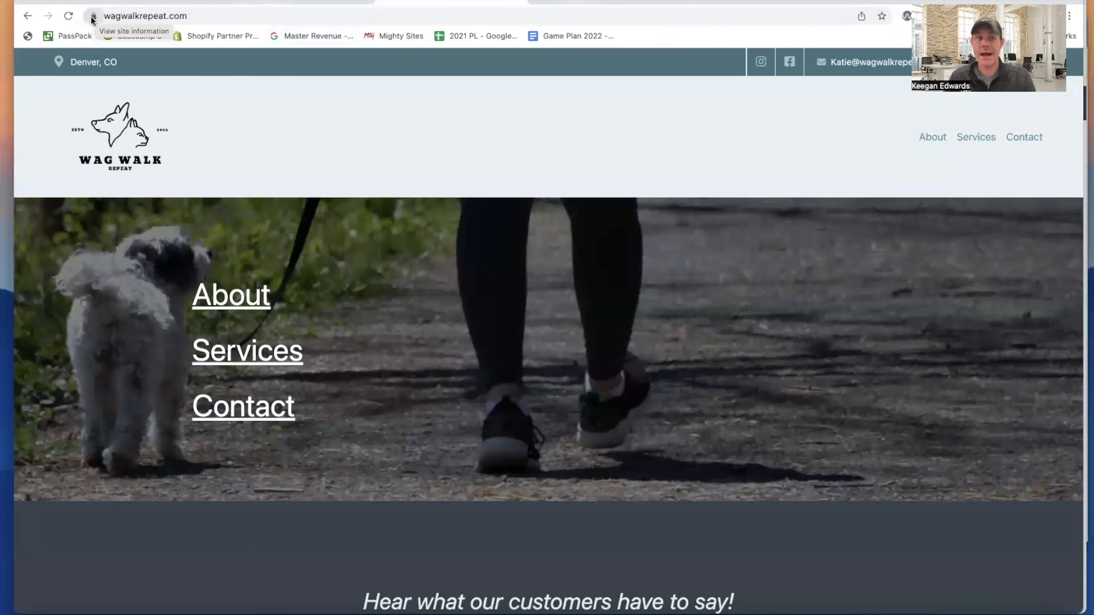
{"action": "left_click", "coordinate": [94, 16]}
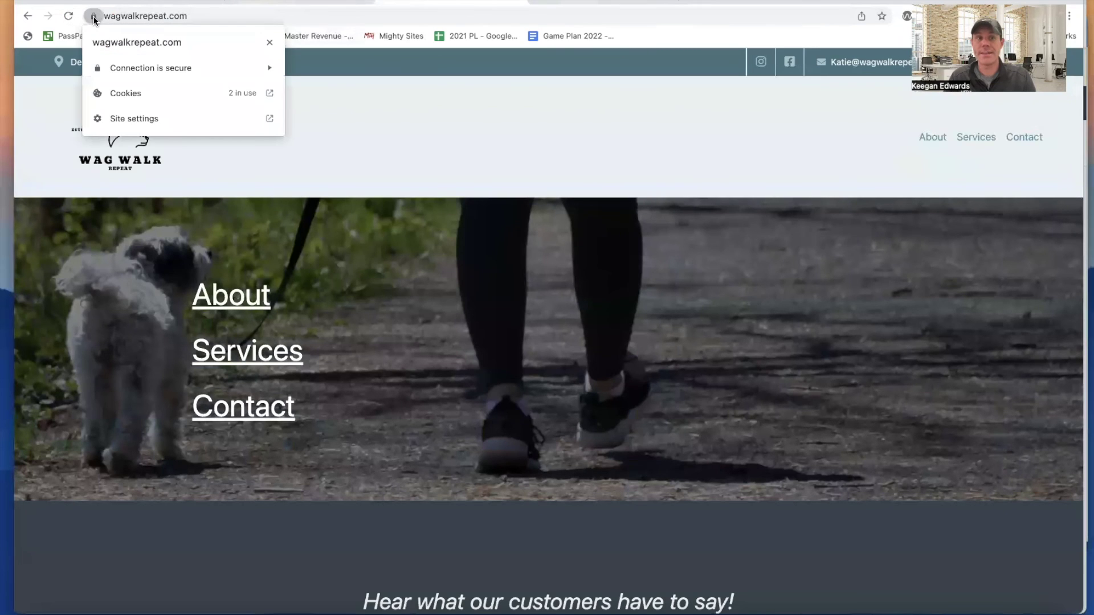
{"action": "left_click", "coordinate": [327, 111]}
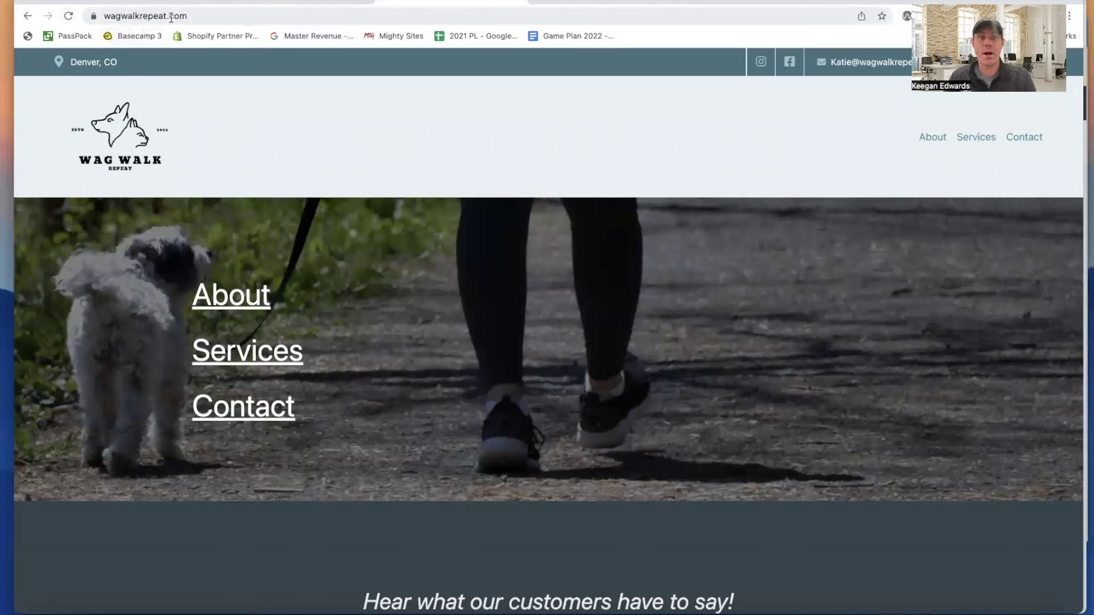
{"action": "scroll", "coordinate": [371, 292], "scroll_direction": "down", "scroll_amount": 4}
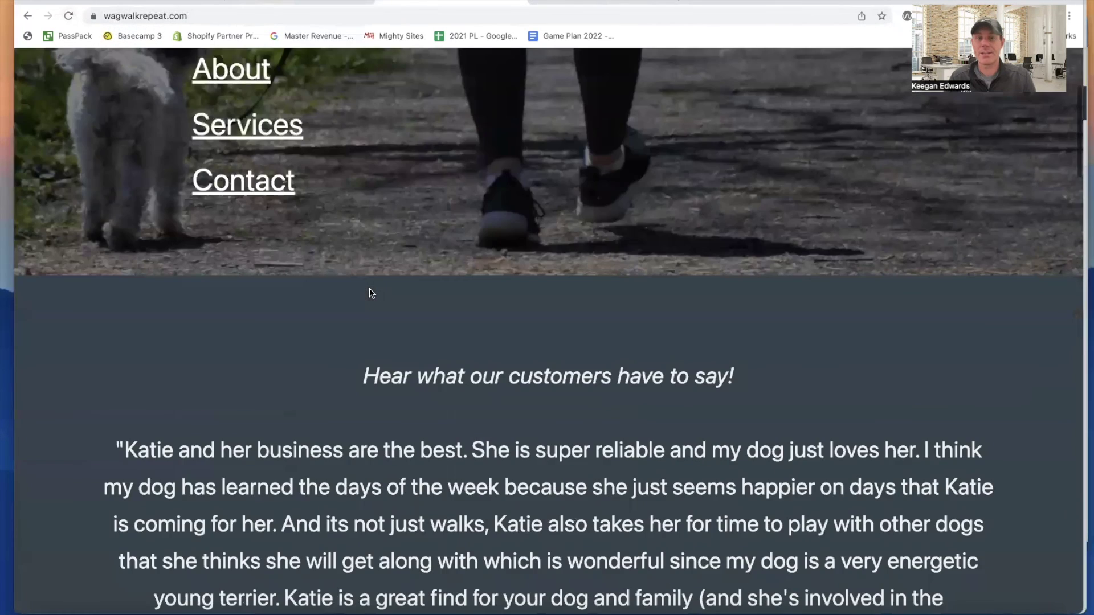
{"action": "scroll", "coordinate": [371, 292], "scroll_direction": "down", "scroll_amount": 10}
{"action": "scroll", "coordinate": [369, 293], "scroll_direction": "down", "scroll_amount": 5}
{"action": "scroll", "coordinate": [369, 292], "scroll_direction": "down", "scroll_amount": 5}
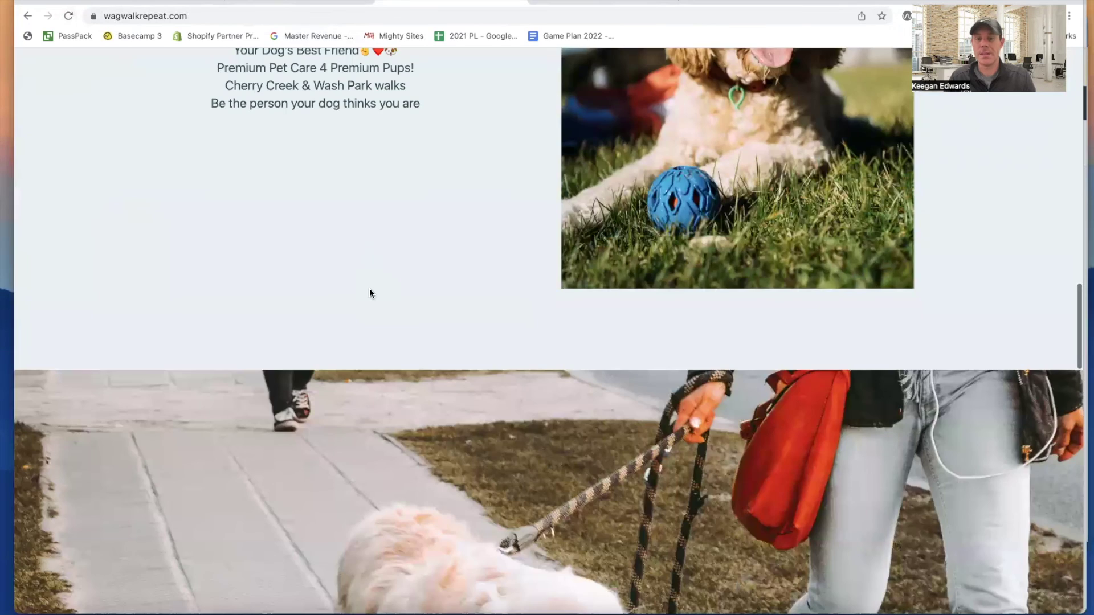
{"action": "scroll", "coordinate": [369, 293], "scroll_direction": "down", "scroll_amount": 8}
{"action": "scroll", "coordinate": [369, 293], "scroll_direction": "down", "scroll_amount": 15}
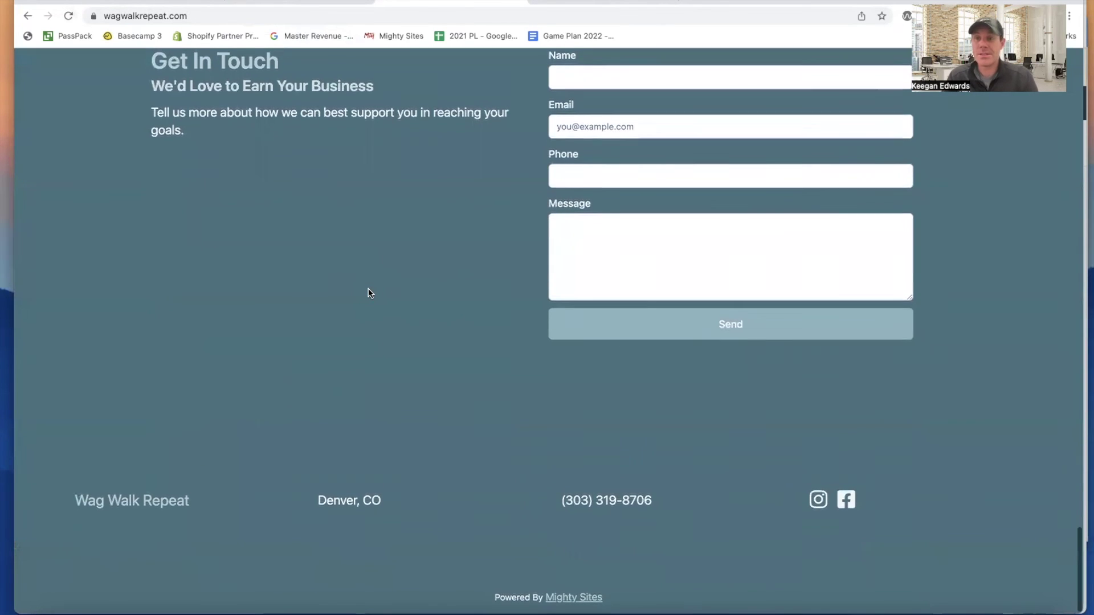
{"action": "scroll", "coordinate": [368, 289], "scroll_direction": "up", "scroll_amount": 15}
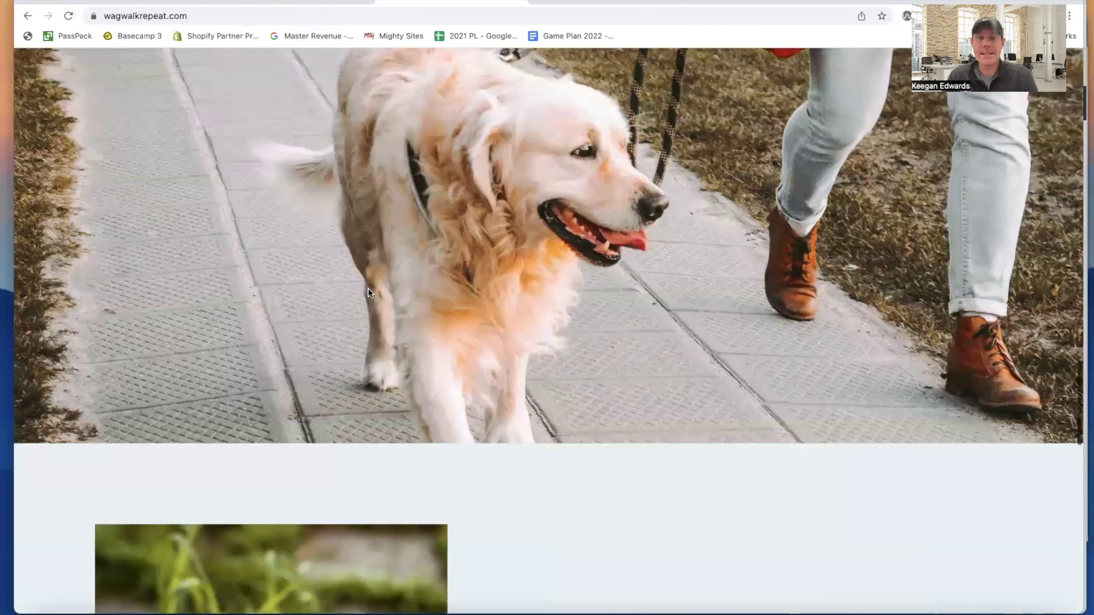
{"action": "scroll", "coordinate": [368, 291], "scroll_direction": "up", "scroll_amount": 10}
{"action": "scroll", "coordinate": [365, 291], "scroll_direction": "up", "scroll_amount": 4}
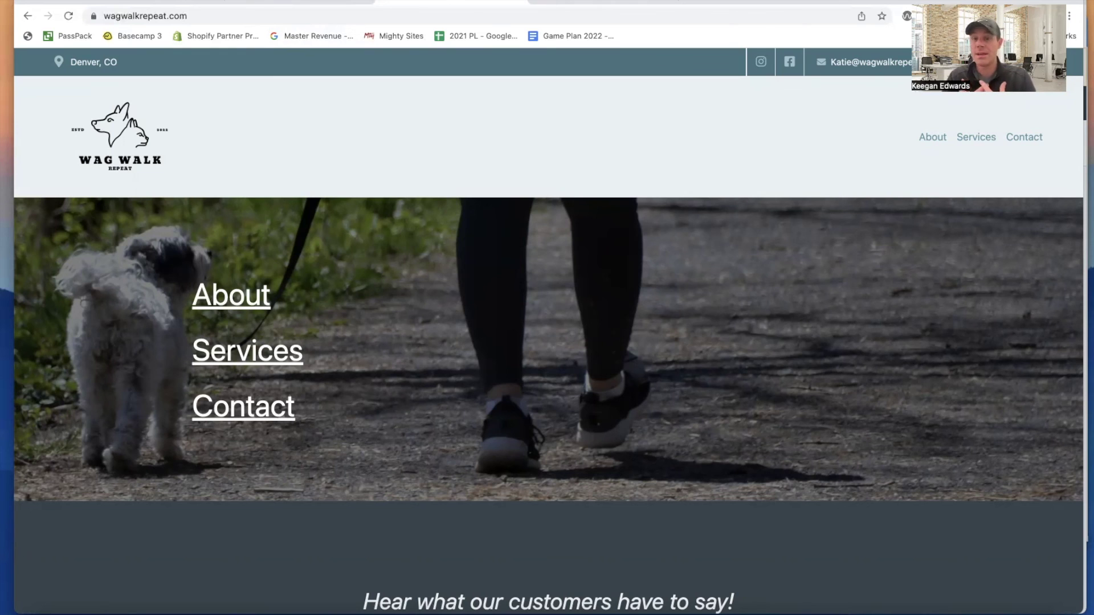
{"action": "scroll", "coordinate": [603, 108], "scroll_direction": "down", "scroll_amount": 5}
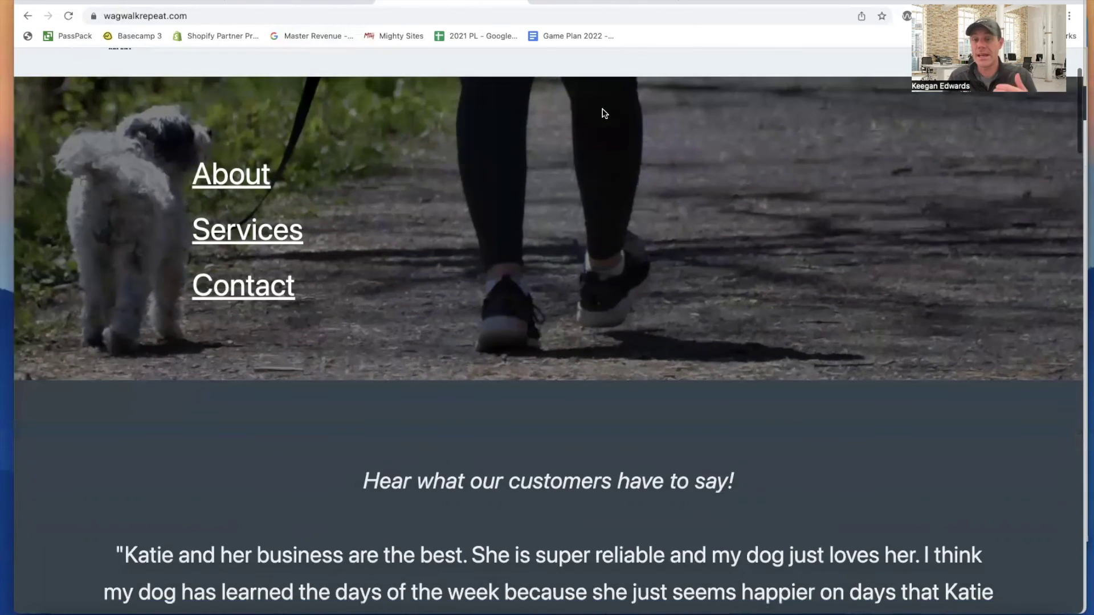
{"action": "scroll", "coordinate": [604, 113], "scroll_direction": "down", "scroll_amount": 15}
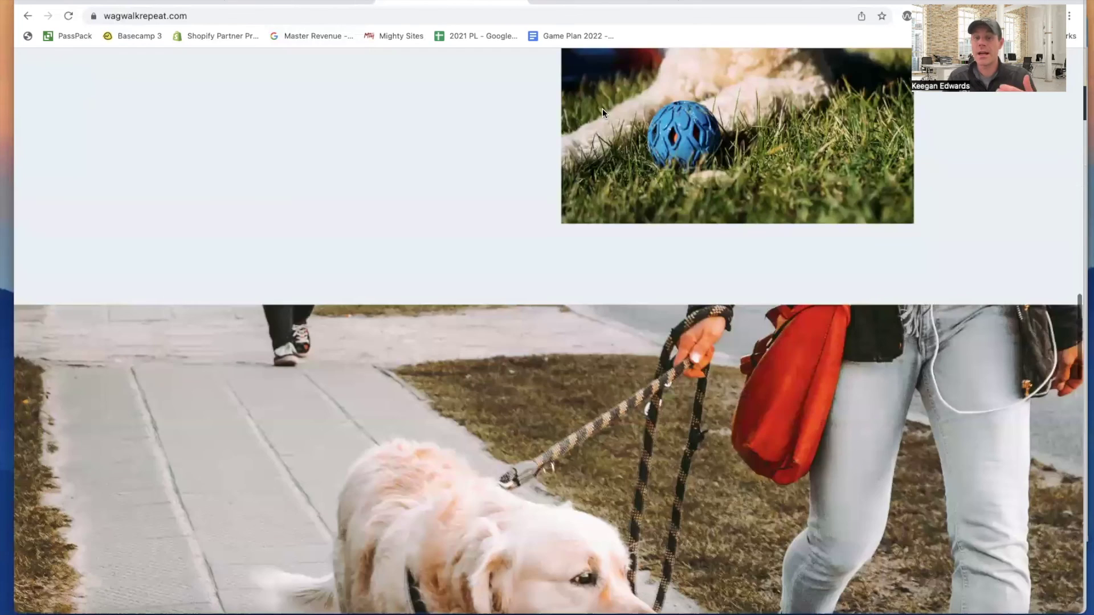
{"action": "scroll", "coordinate": [603, 108], "scroll_direction": "down", "scroll_amount": 10}
{"action": "scroll", "coordinate": [603, 108], "scroll_direction": "up", "scroll_amount": 2}
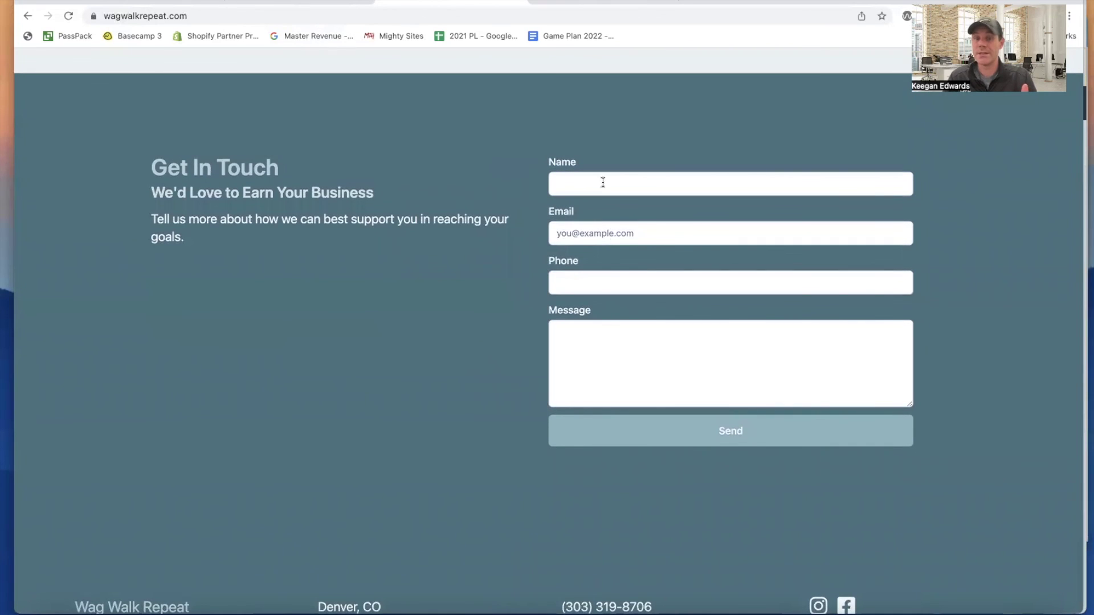
{"action": "scroll", "coordinate": [505, 302], "scroll_direction": "up", "scroll_amount": 10}
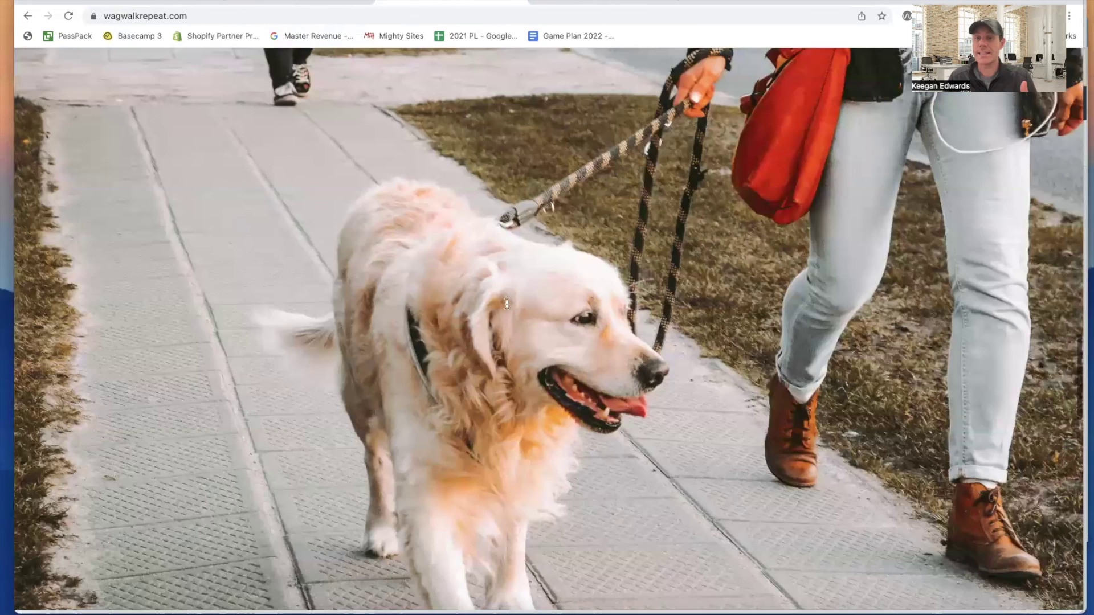
{"action": "scroll", "coordinate": [506, 306], "scroll_direction": "up", "scroll_amount": 10}
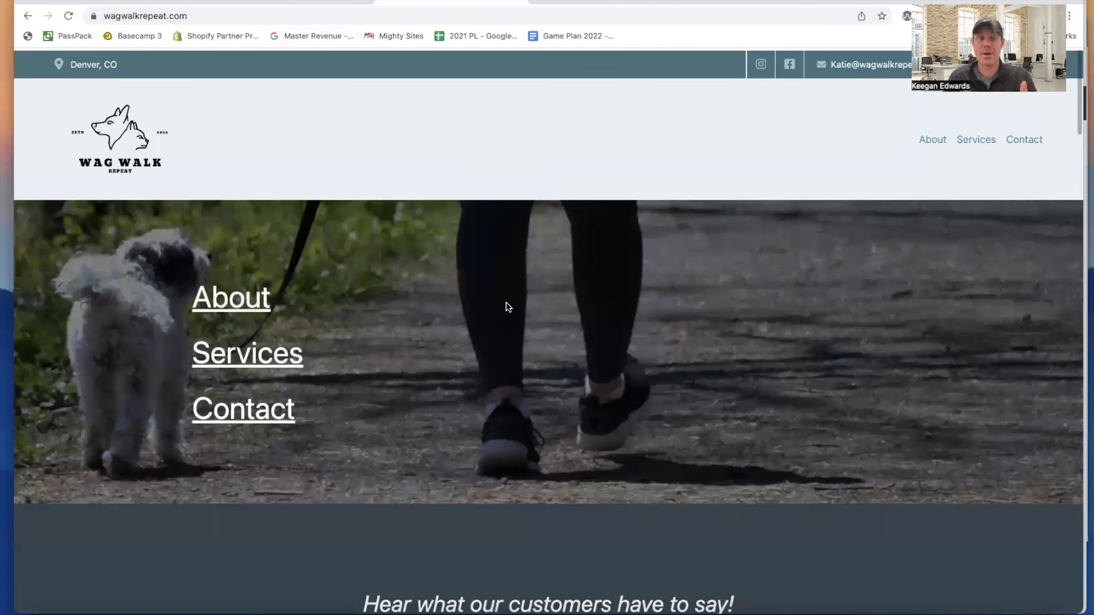